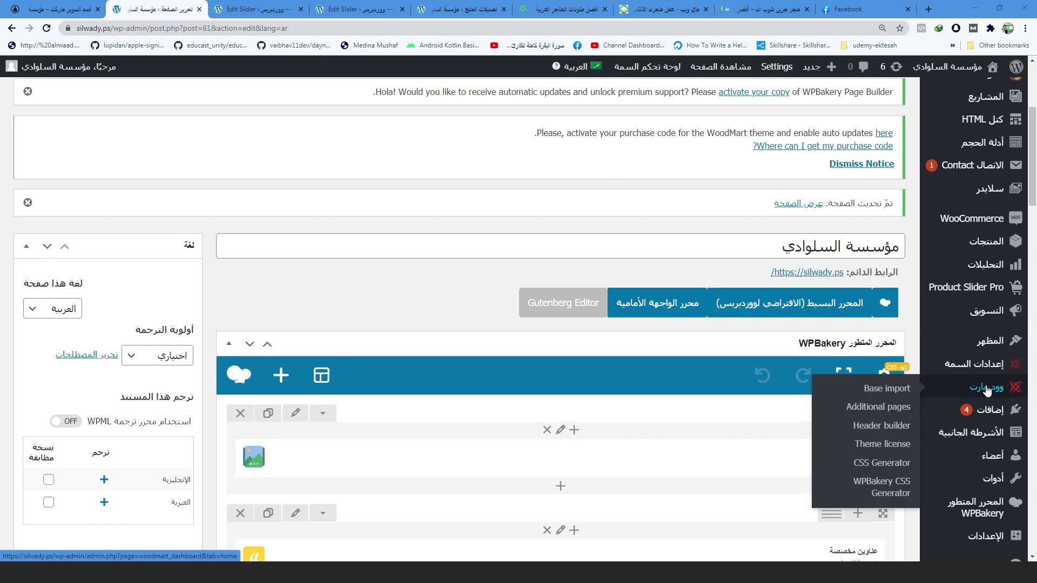
# Open the Default header layout for editing in the WoodMart header builder.
pyautogui.click(881, 432)
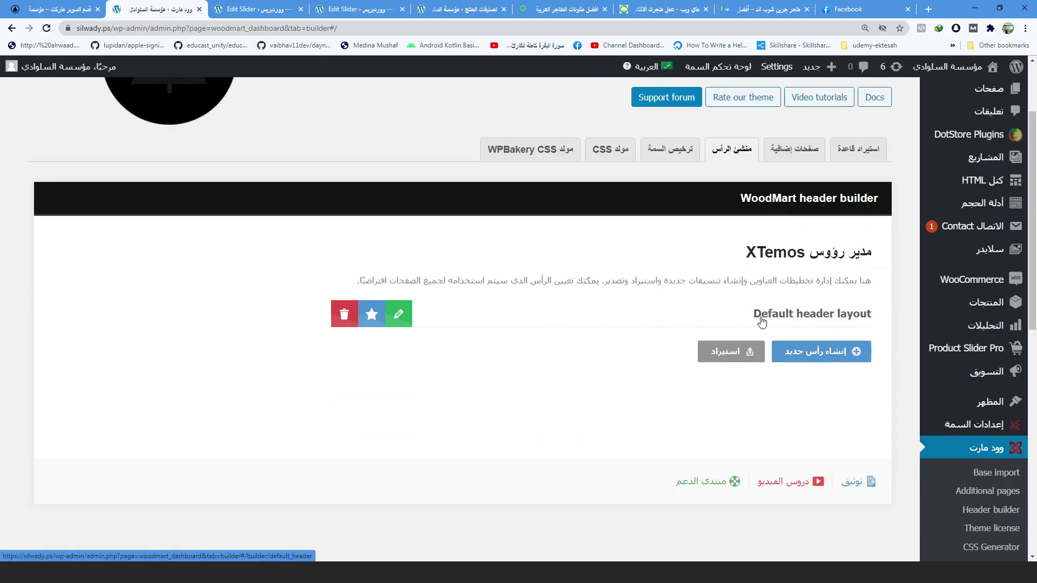
pyautogui.click(398, 314)
pyautogui.scroll(-2, 462, 306)
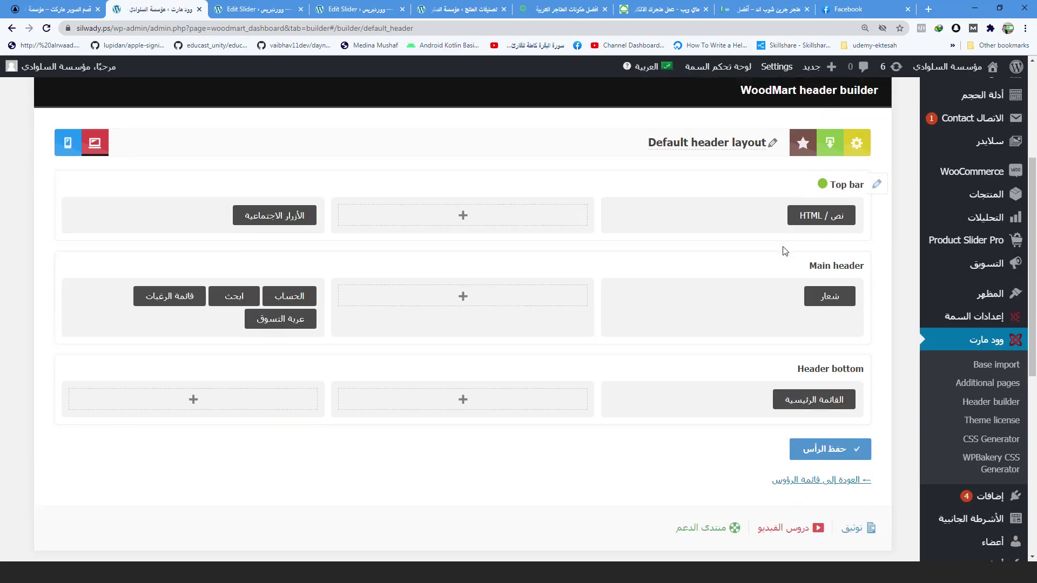
# Delete the placeholder text from the Top bar's Text/HTML element and save the element.
pyautogui.moveTo(824, 218)
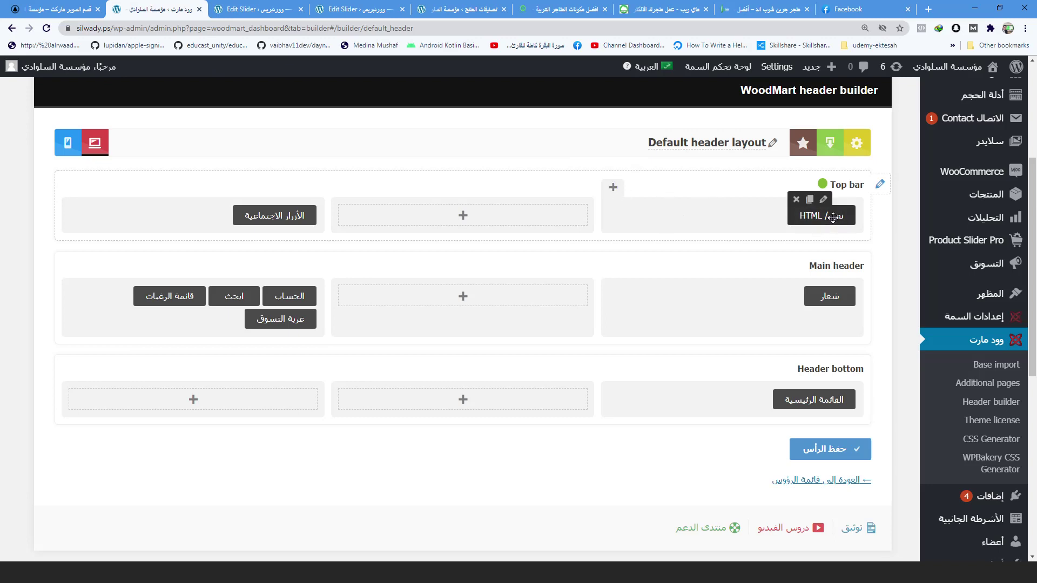
pyautogui.click(823, 200)
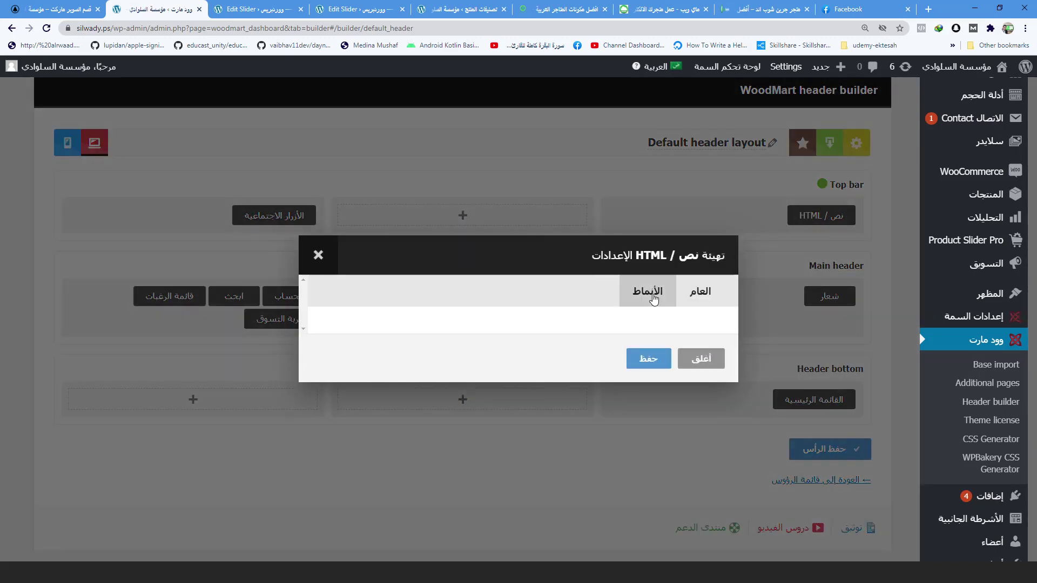
pyautogui.click(702, 294)
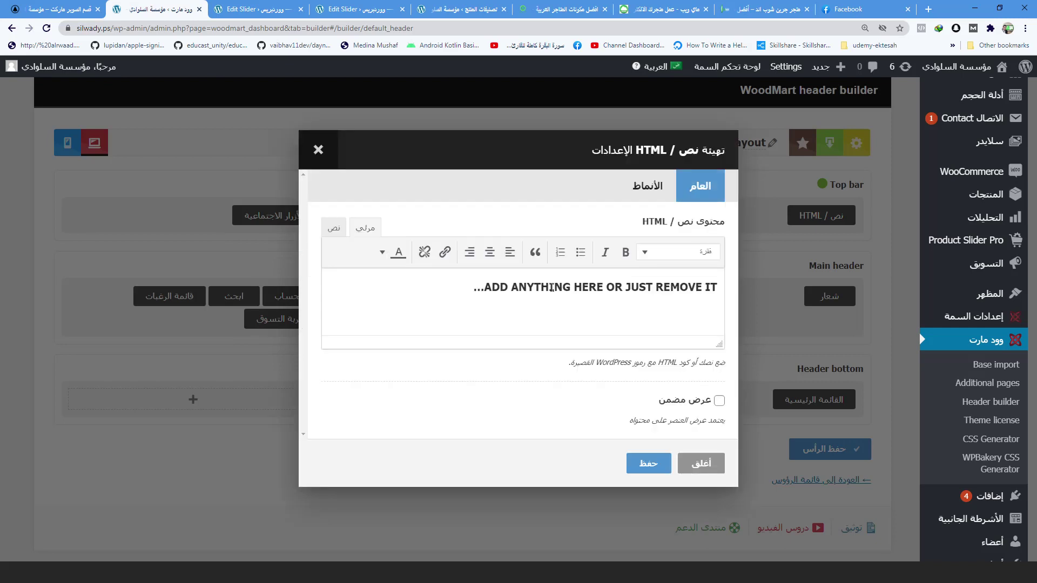
pyautogui.moveTo(423, 283); pyautogui.dragTo(753, 286)
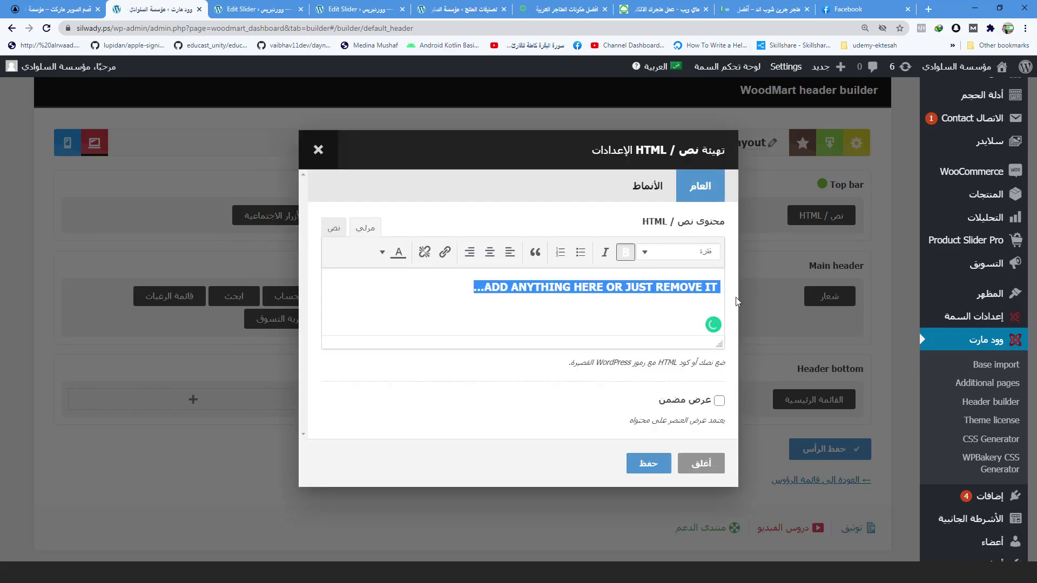
pyautogui.press('BackSpace')
pyautogui.click(648, 463)
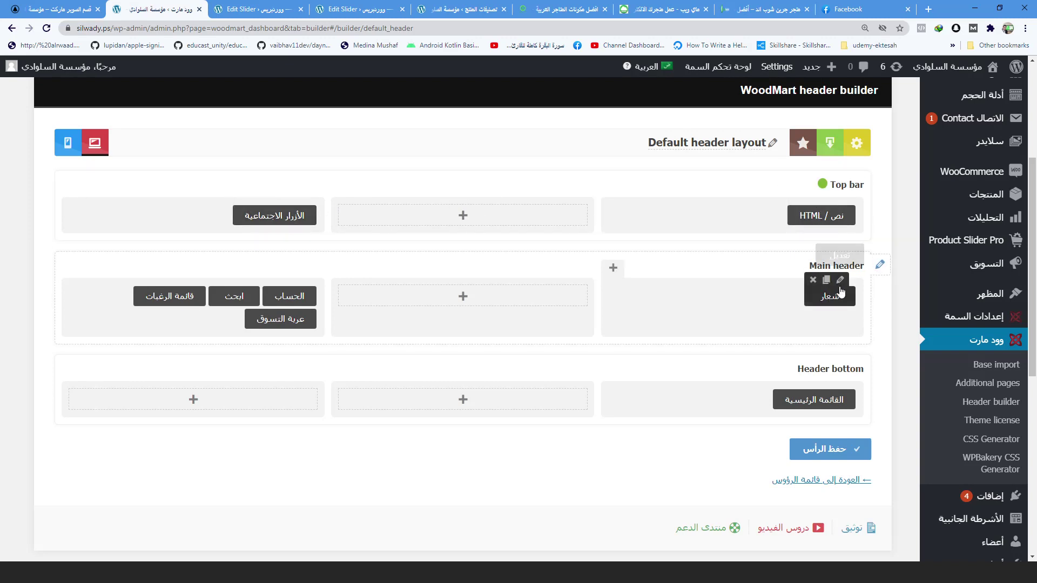
# Set the desktop Main header's logo image to logo-wide-colored.png, searching the media library for "logo", and save the element.
pyautogui.click(841, 280)
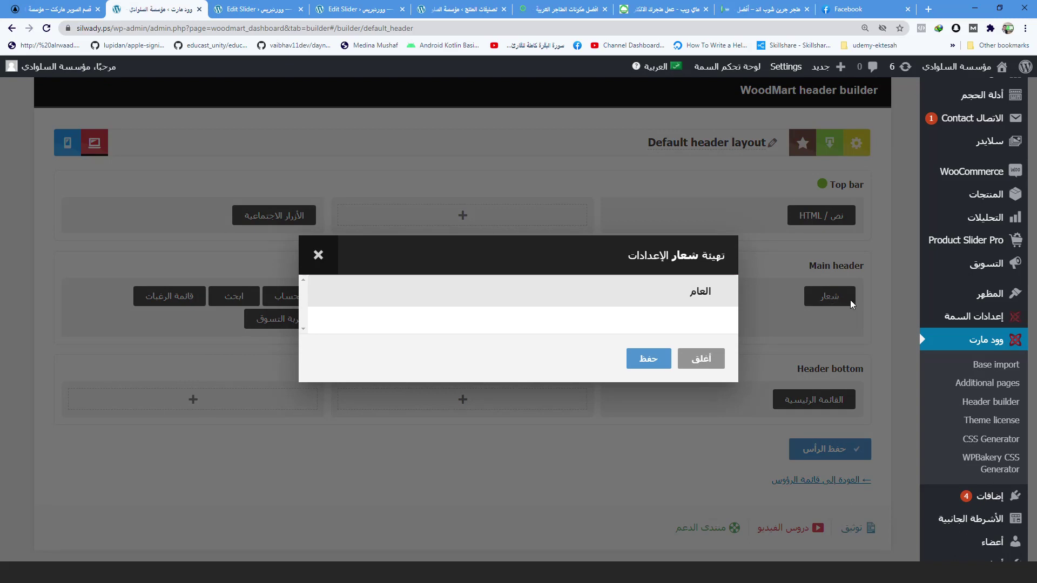
pyautogui.click(697, 291)
pyautogui.click(703, 222)
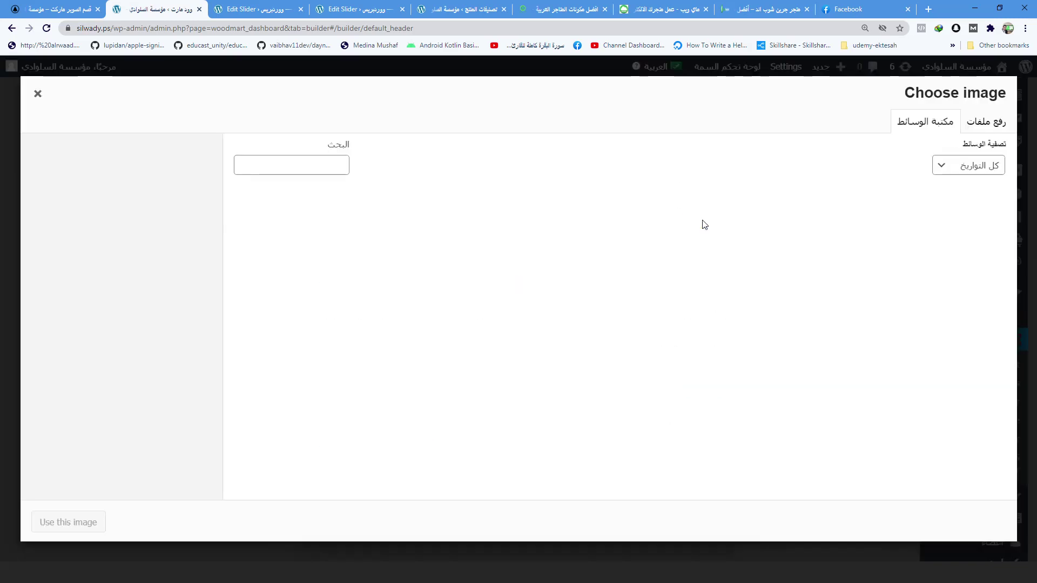
pyautogui.click(314, 165)
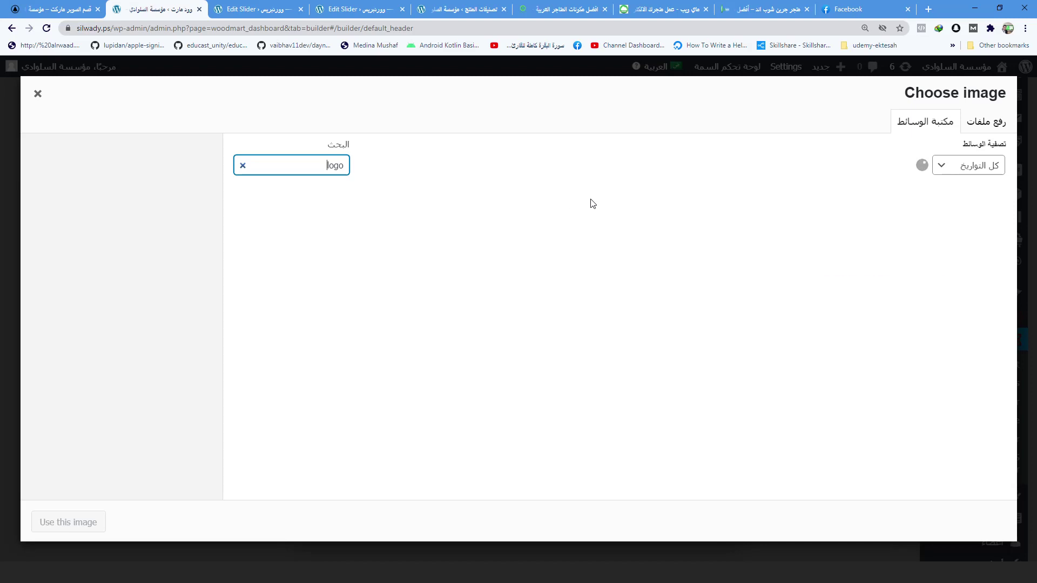
pyautogui.click(980, 265)
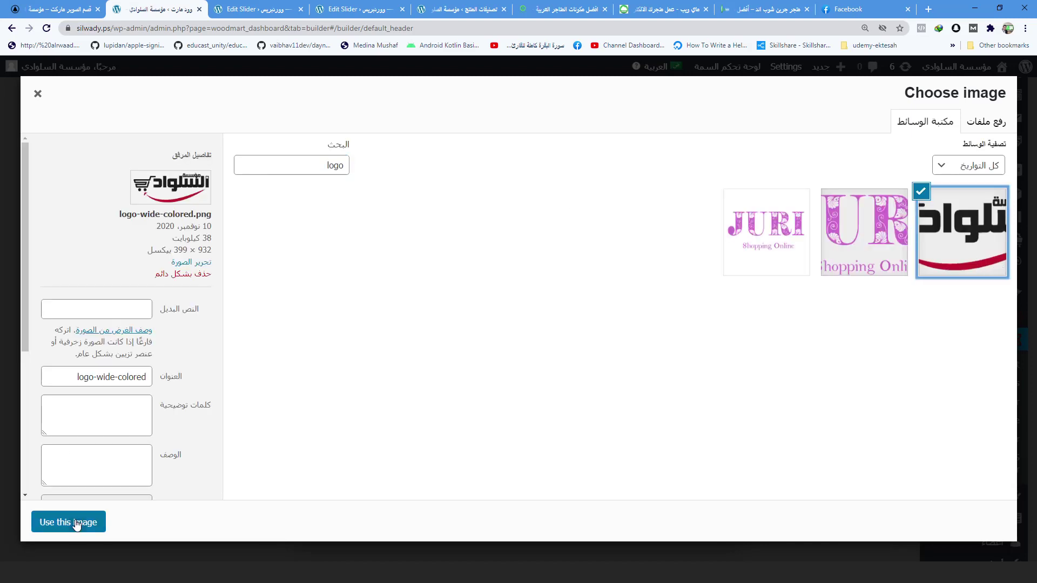
pyautogui.click(76, 524)
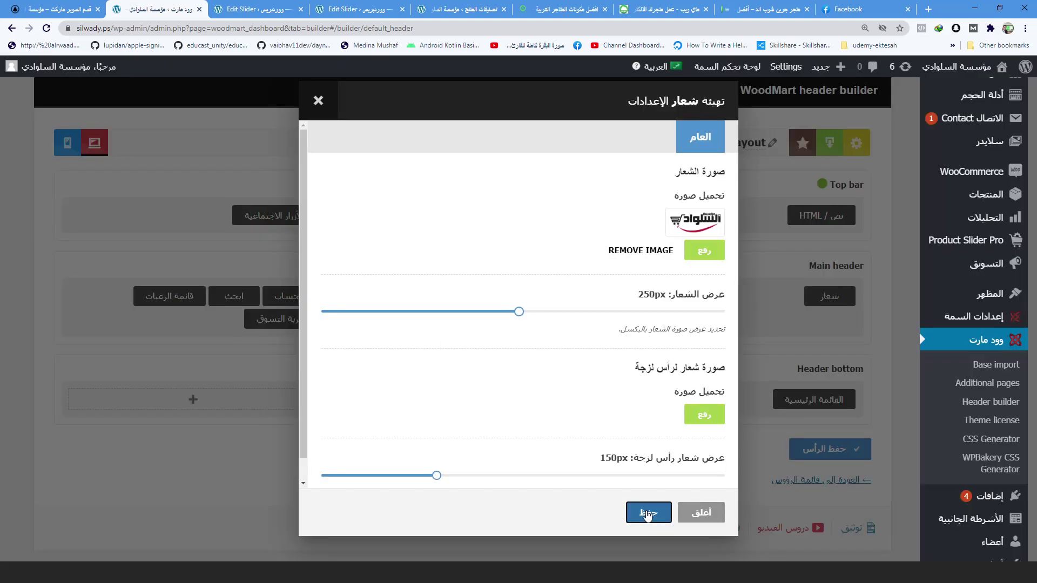
pyautogui.scroll(-1, 605, 381)
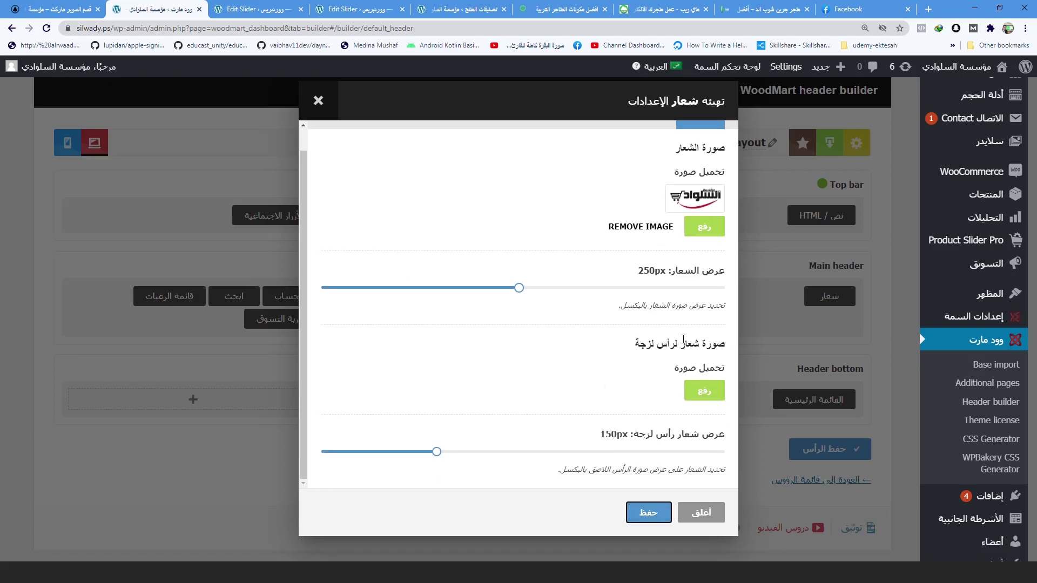
pyautogui.click(658, 513)
# Set the mobile Main header's logo image to logo-wide-colored.png from the media library and save the header.
pyautogui.scroll(3, 77, 236)
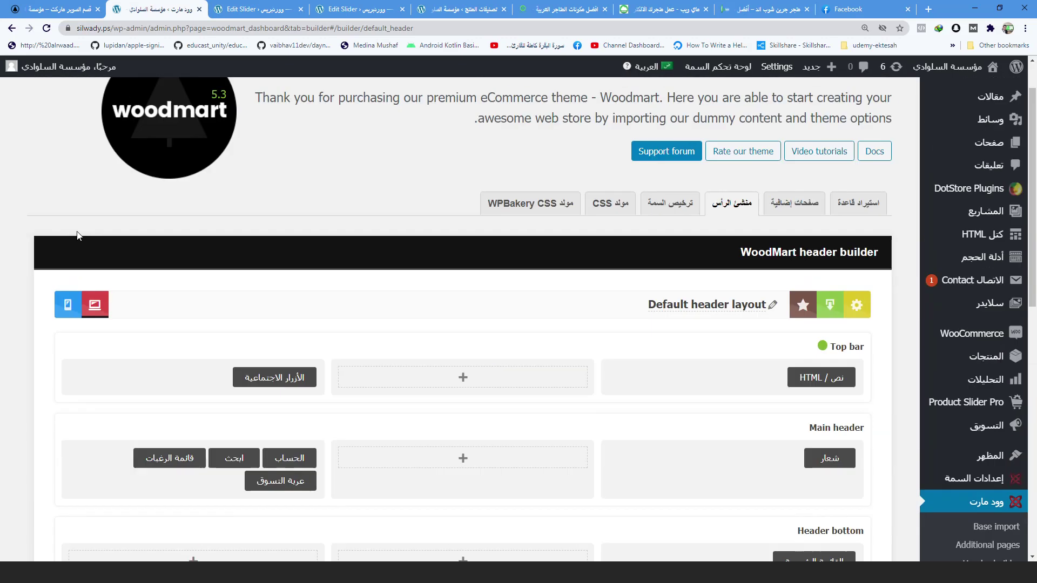
pyautogui.scroll(1, 238, 307)
pyautogui.scroll(-2, 377, 327)
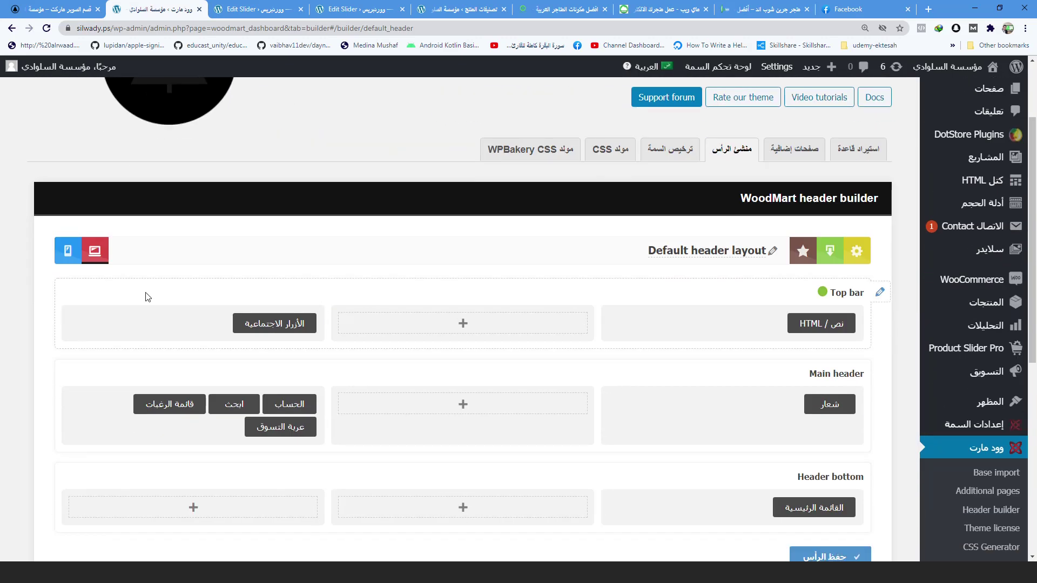
pyautogui.click(76, 252)
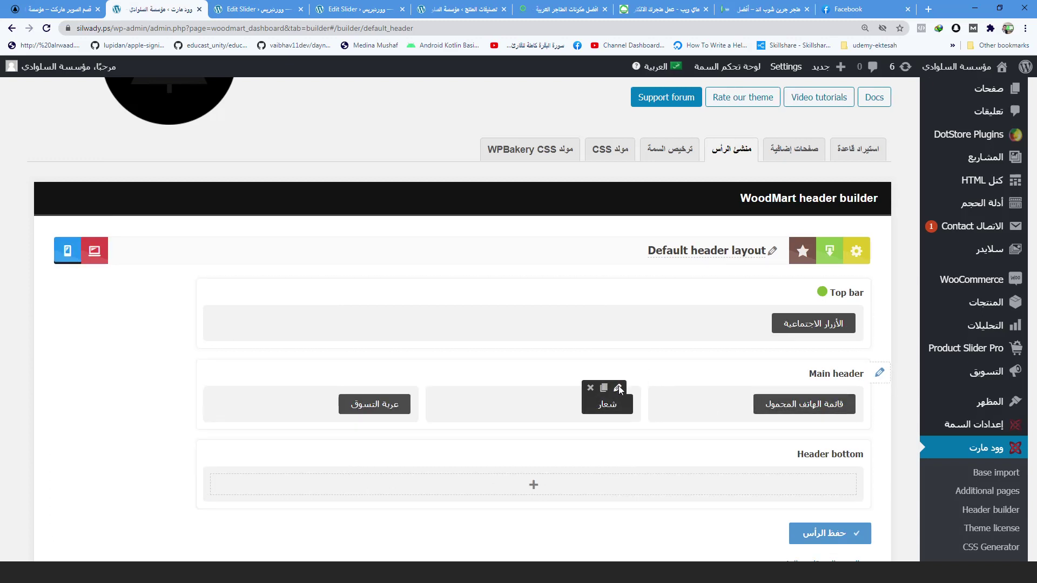
pyautogui.click(618, 386)
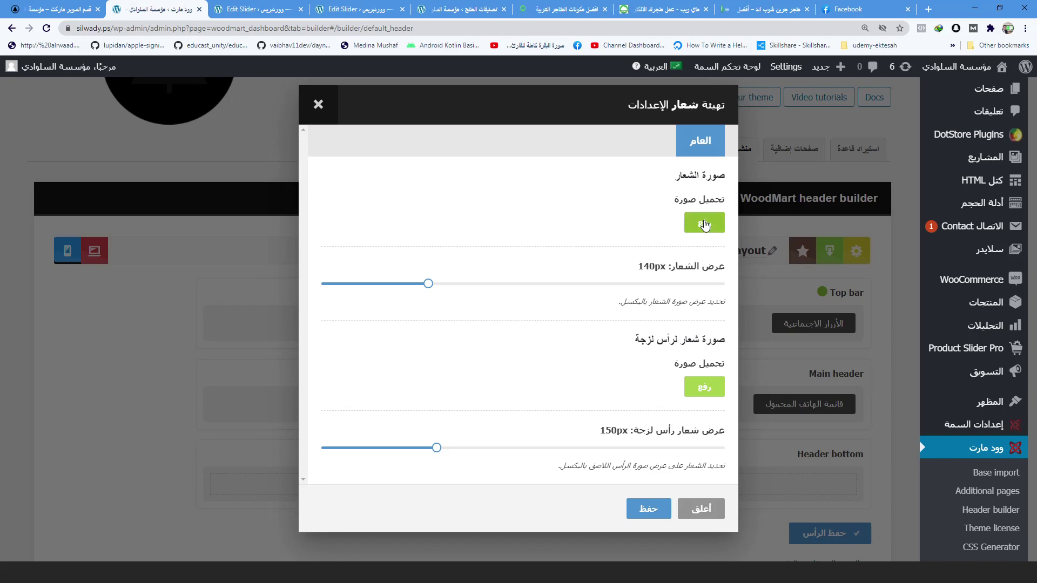
pyautogui.click(704, 224)
pyautogui.click(323, 168)
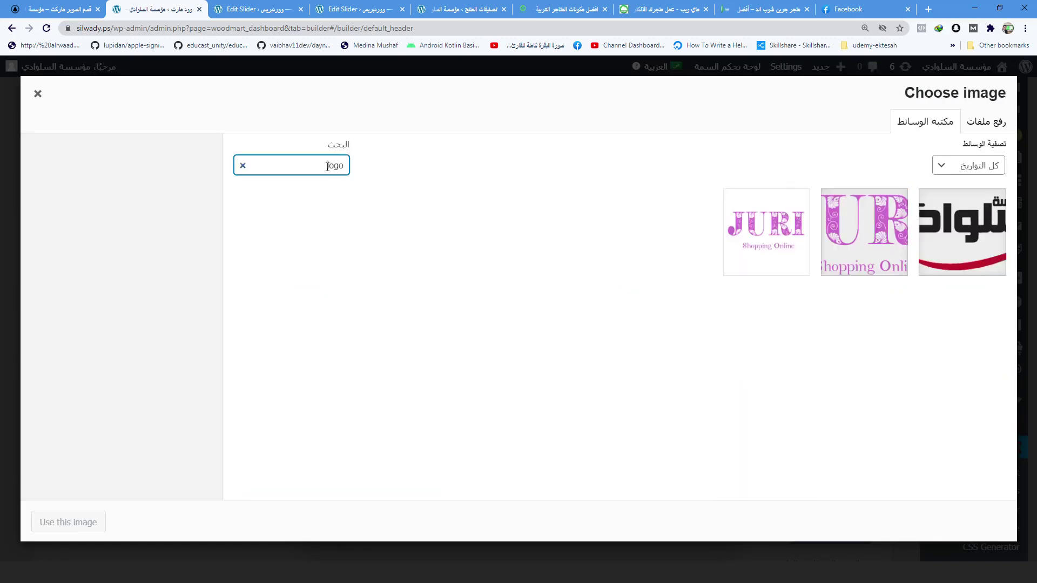
pyautogui.click(923, 259)
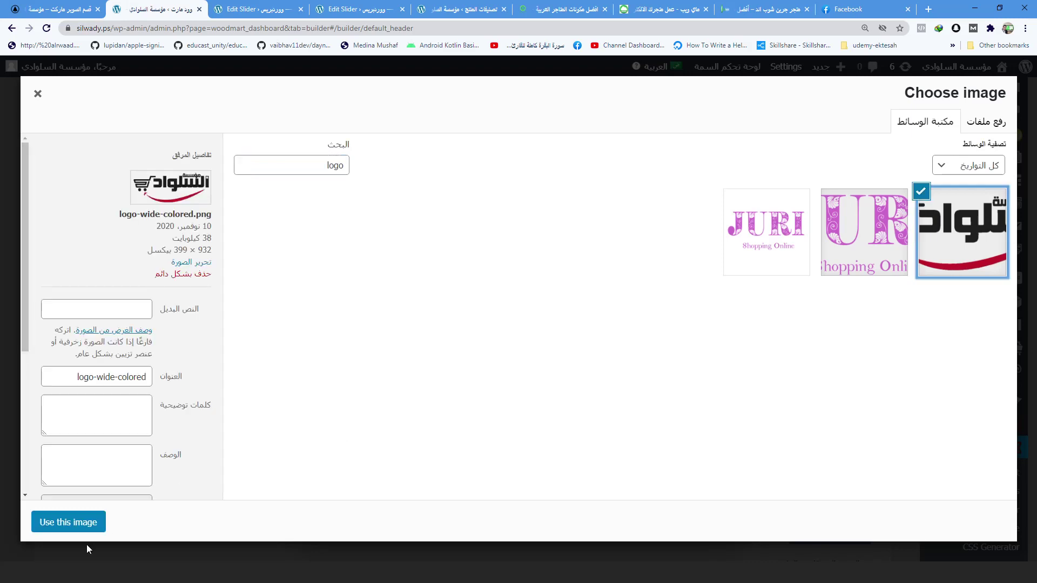
pyautogui.click(63, 522)
pyautogui.click(650, 512)
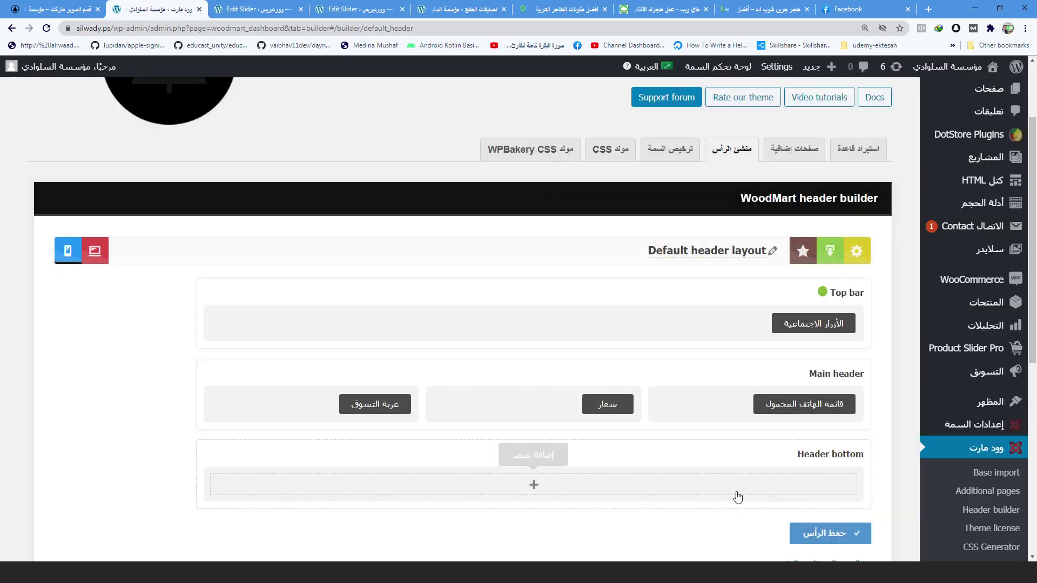
pyautogui.scroll(-1, 695, 343)
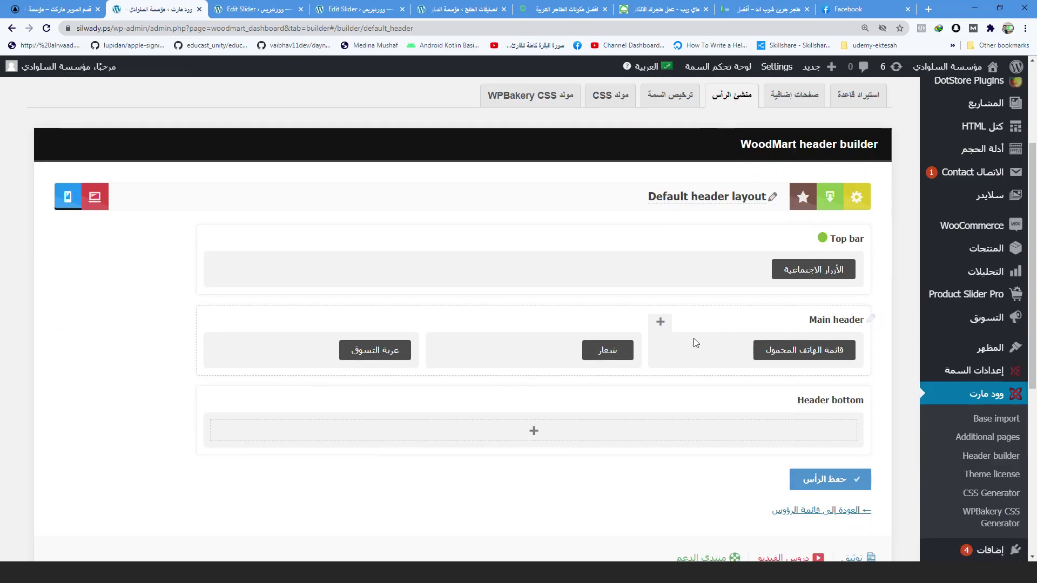
pyautogui.click(831, 480)
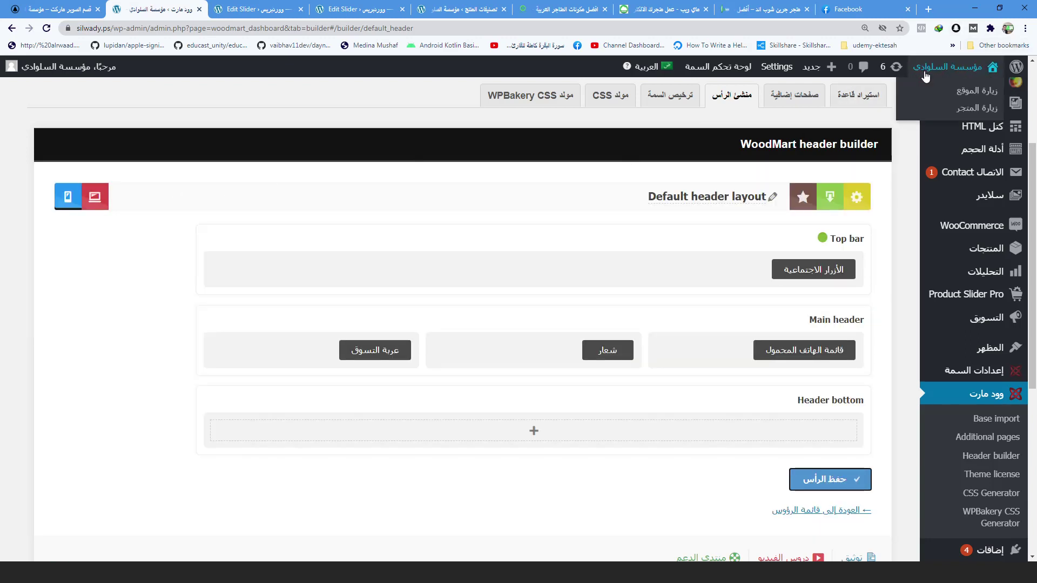
# Open the live site in a new tab and review its header and home page sections.
pyautogui.rightClick(878, 91)
pyautogui.click(899, 99)
pyautogui.click(224, 13)
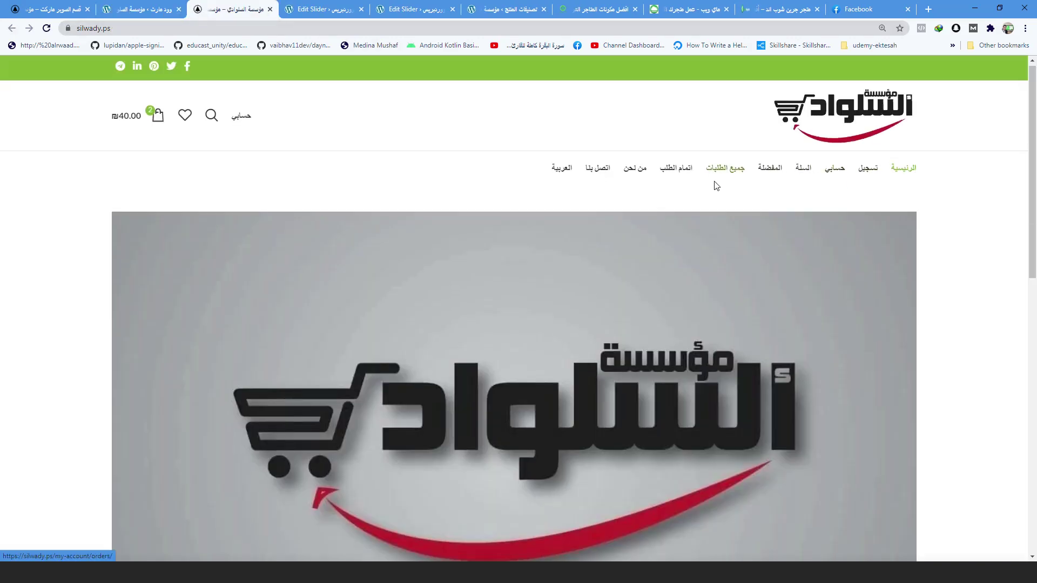
pyautogui.scroll(-13, 634, 294)
pyautogui.scroll(-5, 652, 292)
pyautogui.scroll(18, 690, 293)
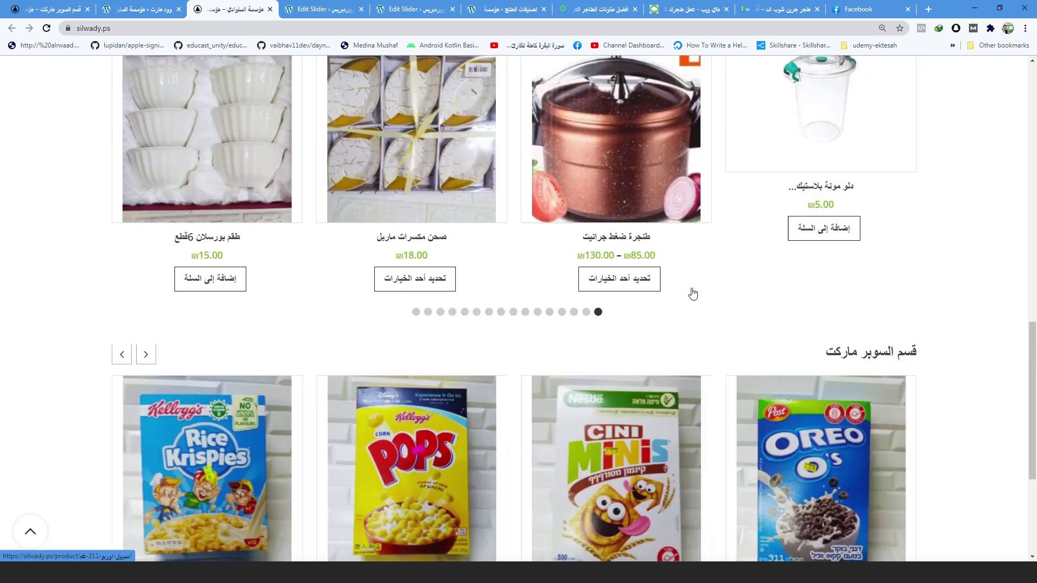
pyautogui.scroll(-10, 644, 300)
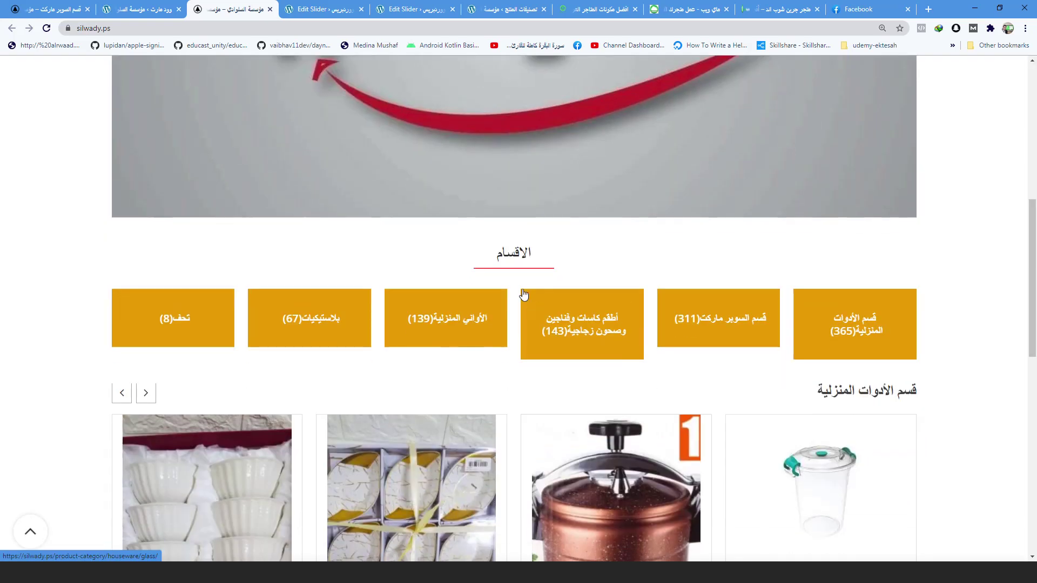
pyautogui.scroll(4, 417, 213)
pyautogui.scroll(6, 417, 213)
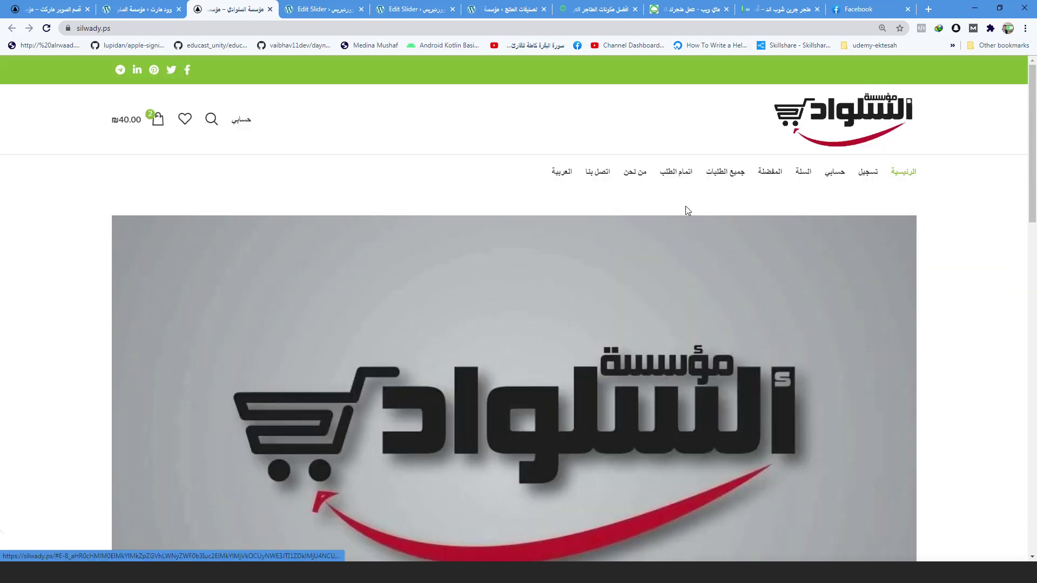
# Inspect the السلة menu link on the home page and add a rebeccapurple color property to its style-rtl reset rule.
pyautogui.rightClick(815, 172)
pyautogui.click(848, 317)
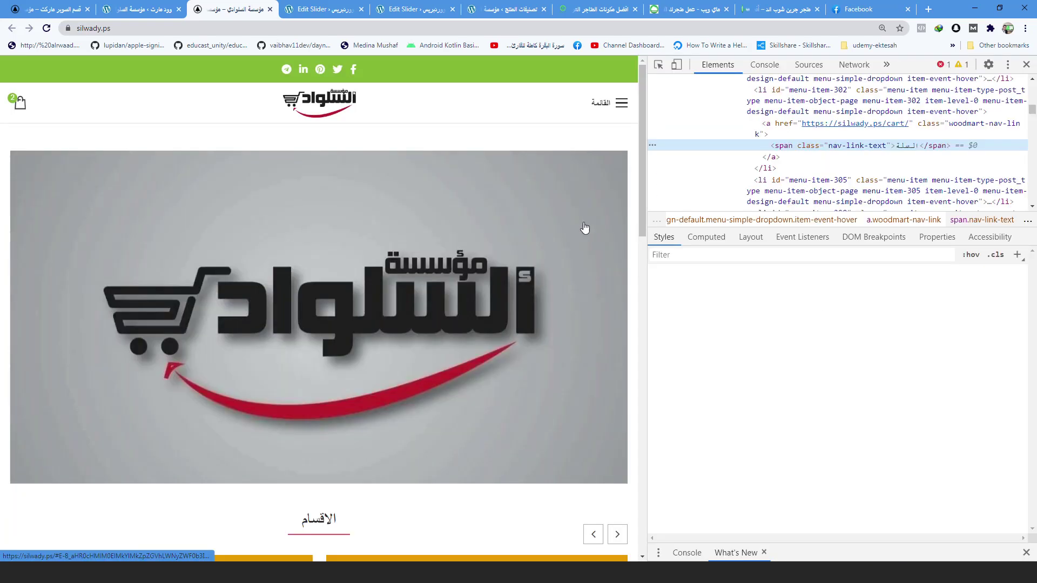
pyautogui.click(799, 373)
pyautogui.write('color:red;')
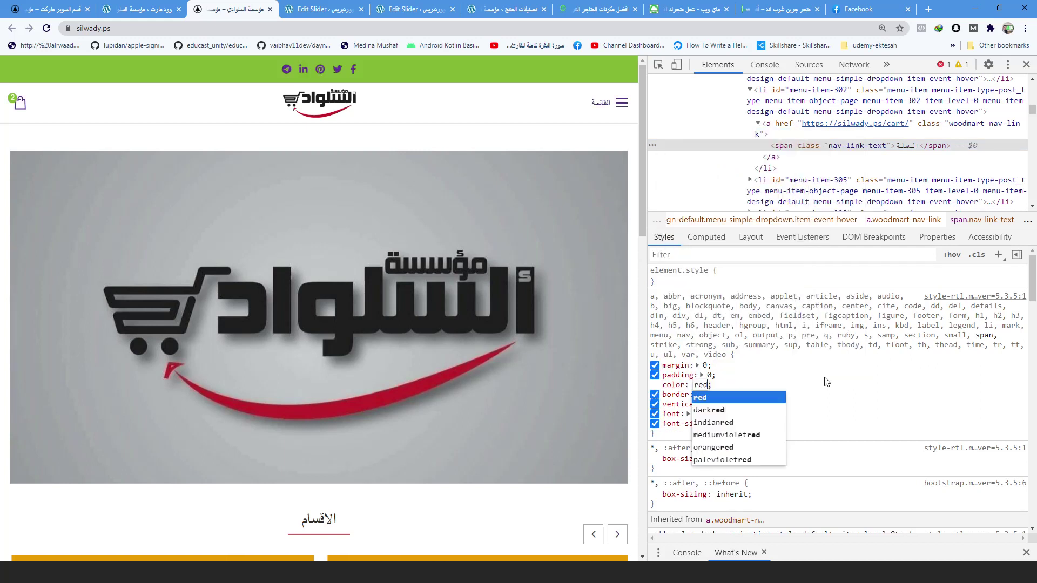
pyautogui.click(824, 382)
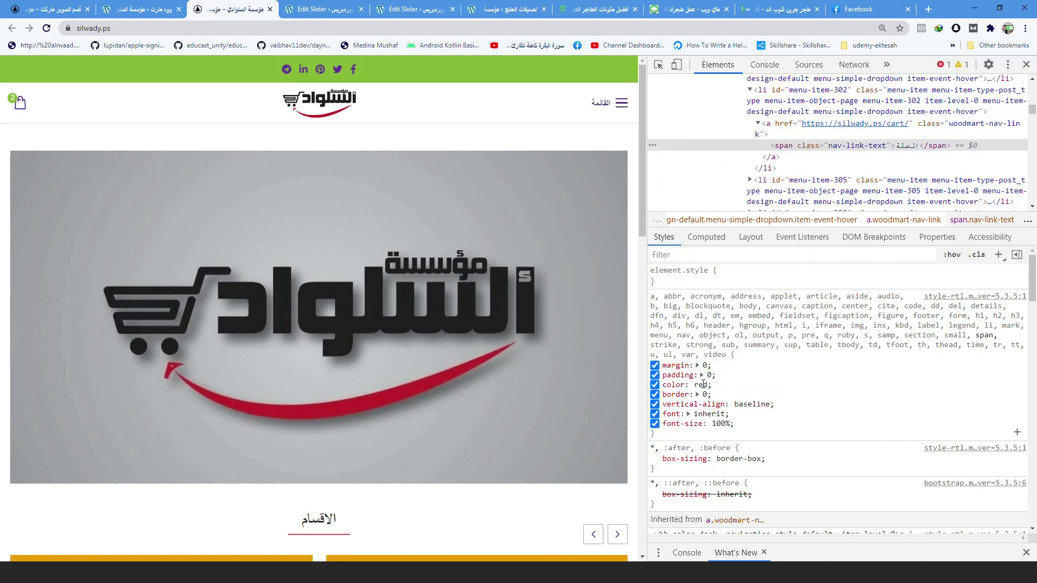
pyautogui.click(703, 384)
pyautogui.write('rebeccapurple')
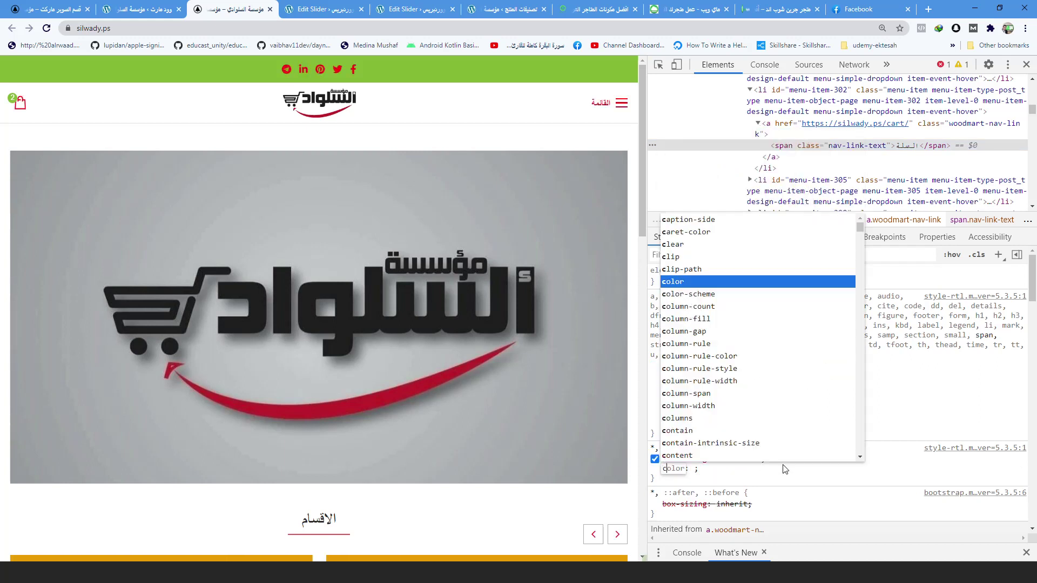
pyautogui.press('Return')
# Sample the logo's red swoosh in the banner as the rule's color, #bc1e2b.
pyautogui.click(698, 384)
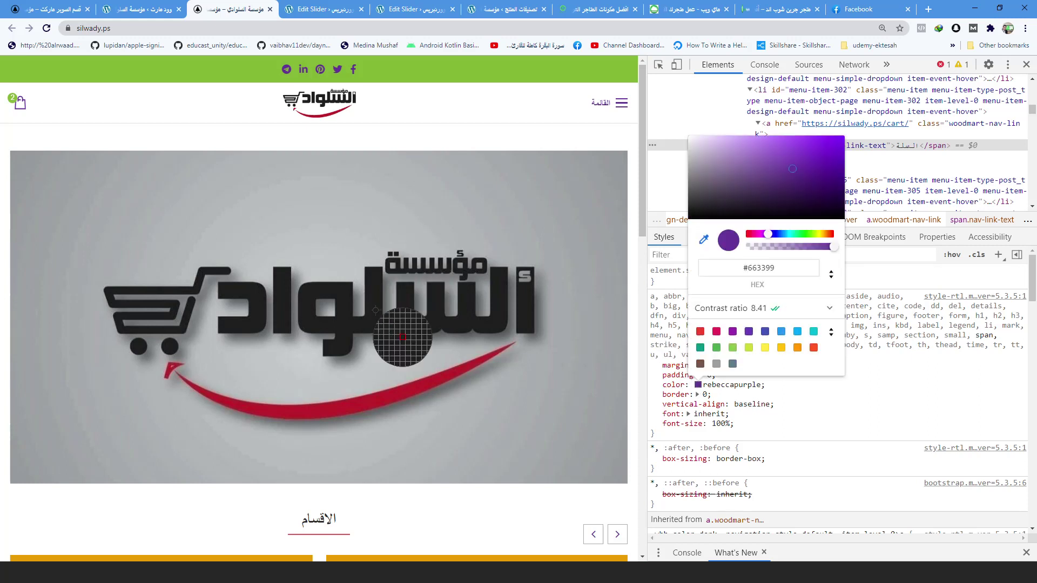
pyautogui.click(398, 426)
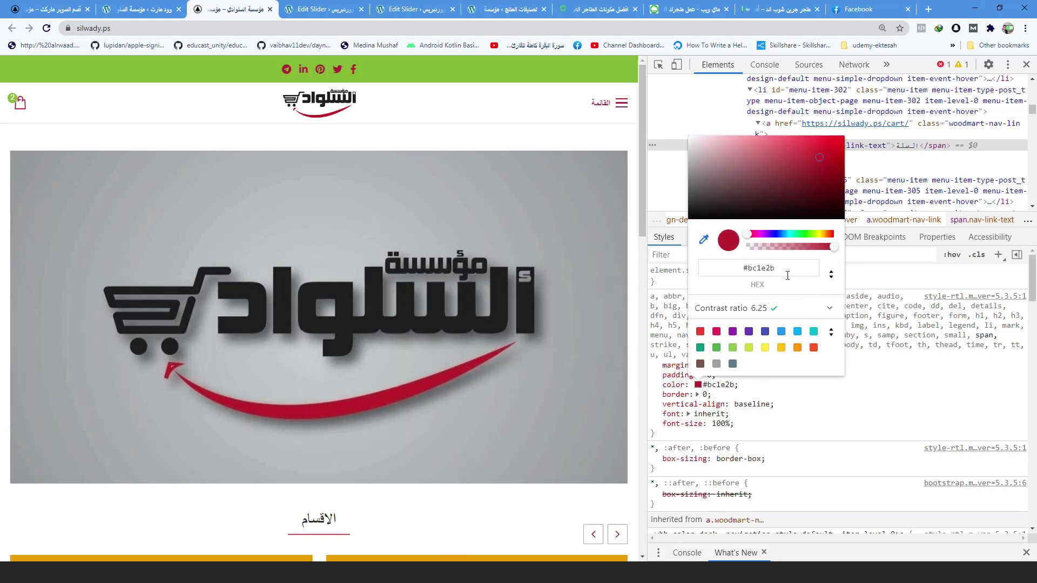
pyautogui.click(859, 415)
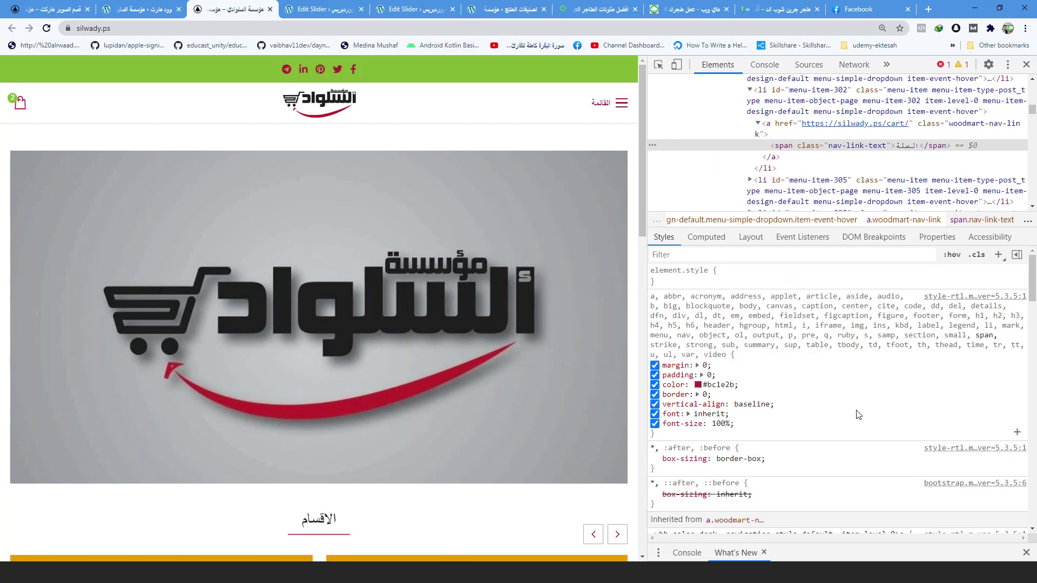
# Sample the logo's black lettering as the rule's color and copy its hex code #1d1f1e.
pyautogui.click(697, 384)
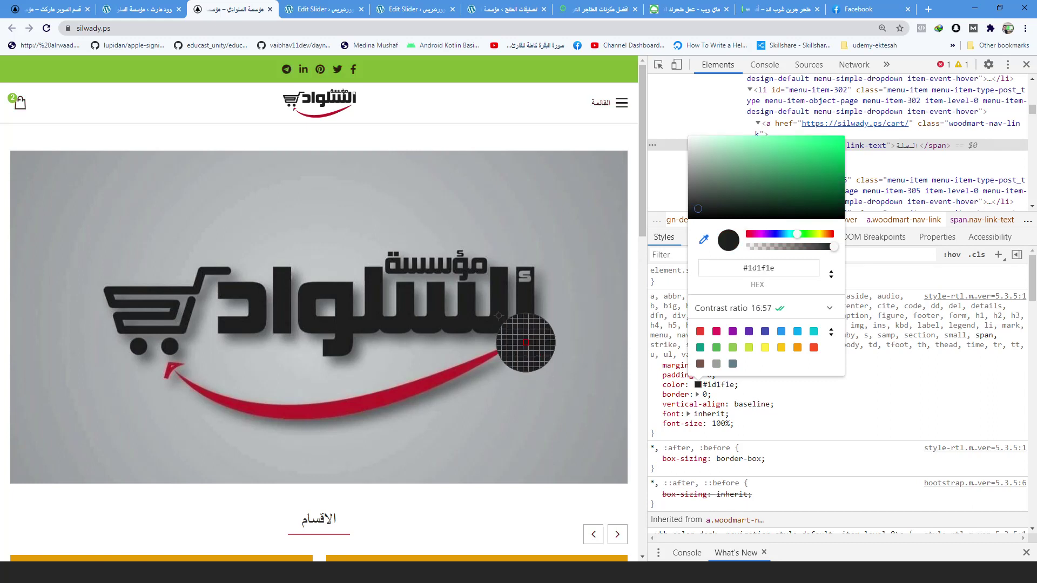
pyautogui.click(779, 268)
pyautogui.press('super+c')
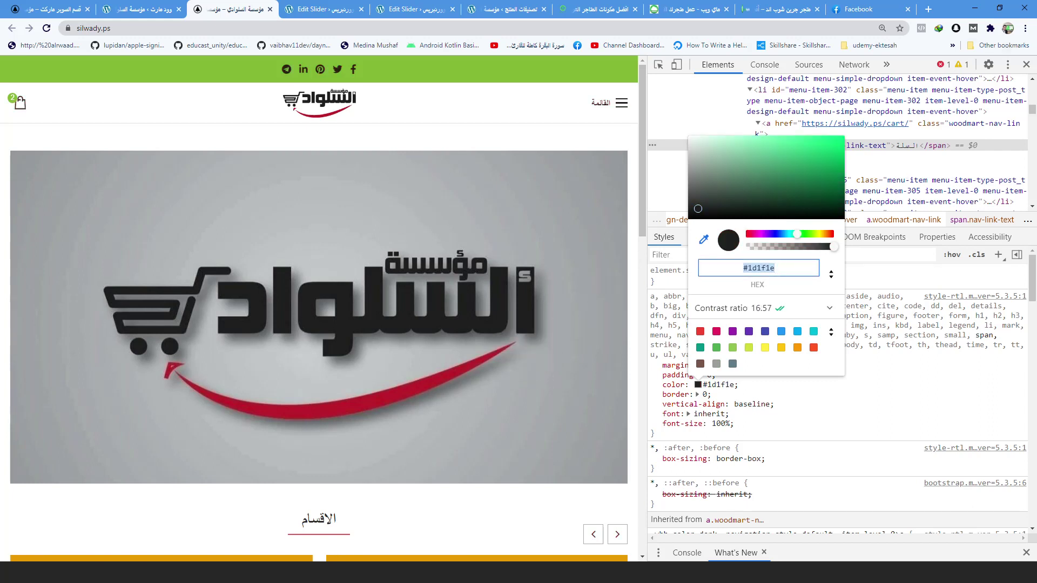
# Close the developer tools and open the styles and colors section (الأنماط والألوان) of the theme settings in the site's admin.
pyautogui.click(1026, 64)
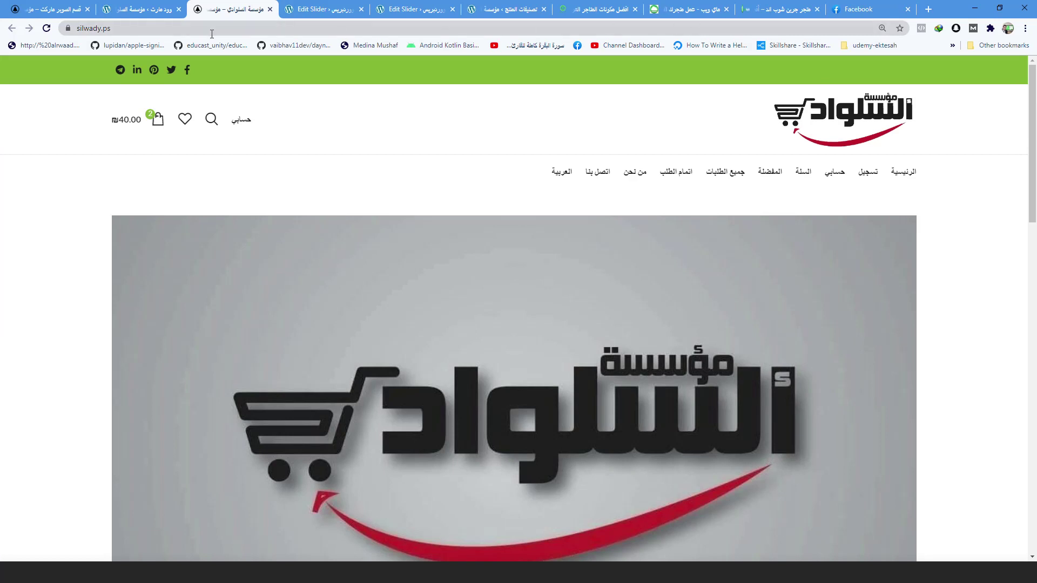
pyautogui.click(147, 10)
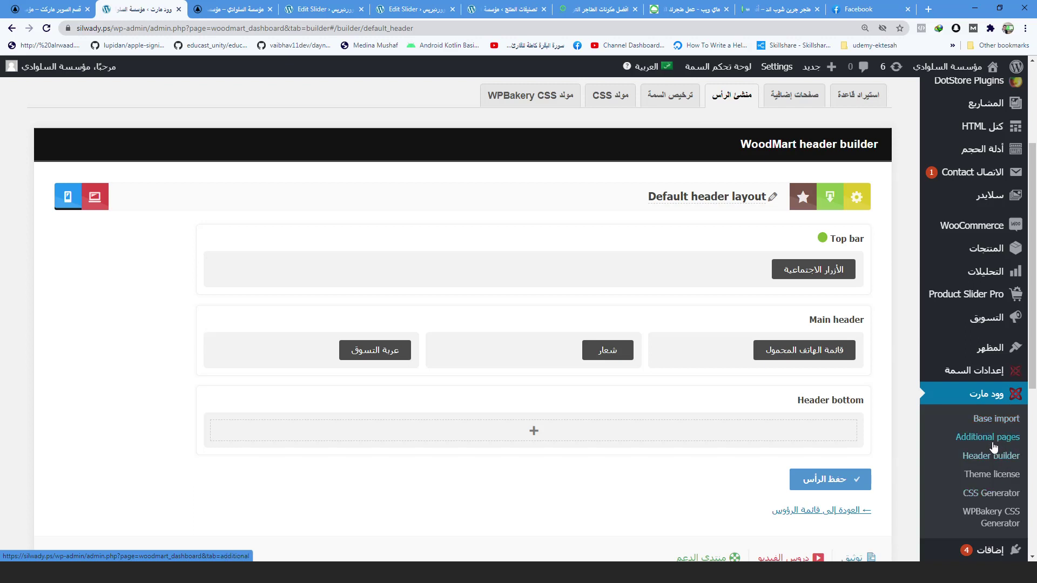
pyautogui.moveTo(974, 373)
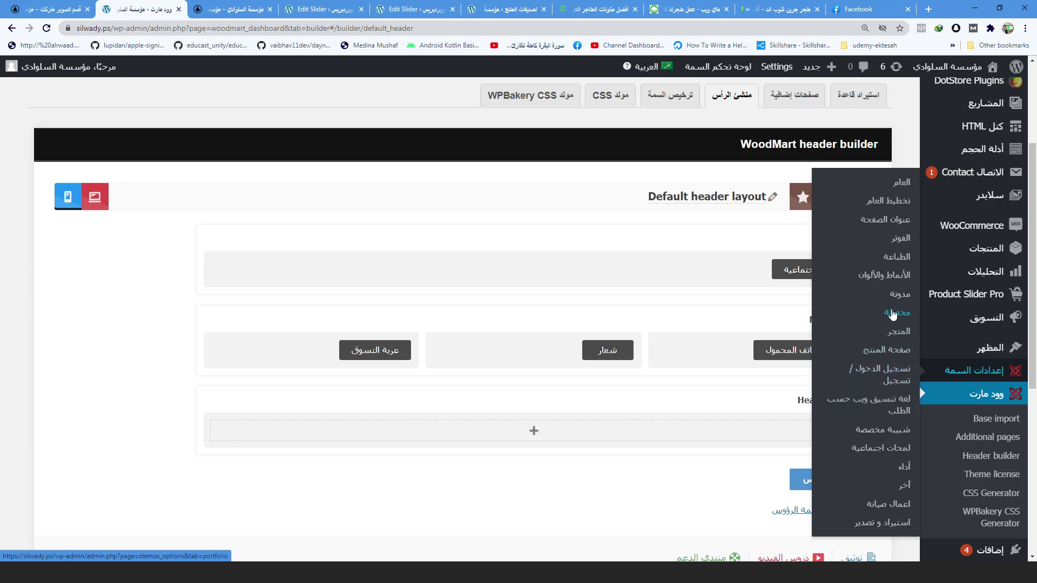
pyautogui.click(889, 278)
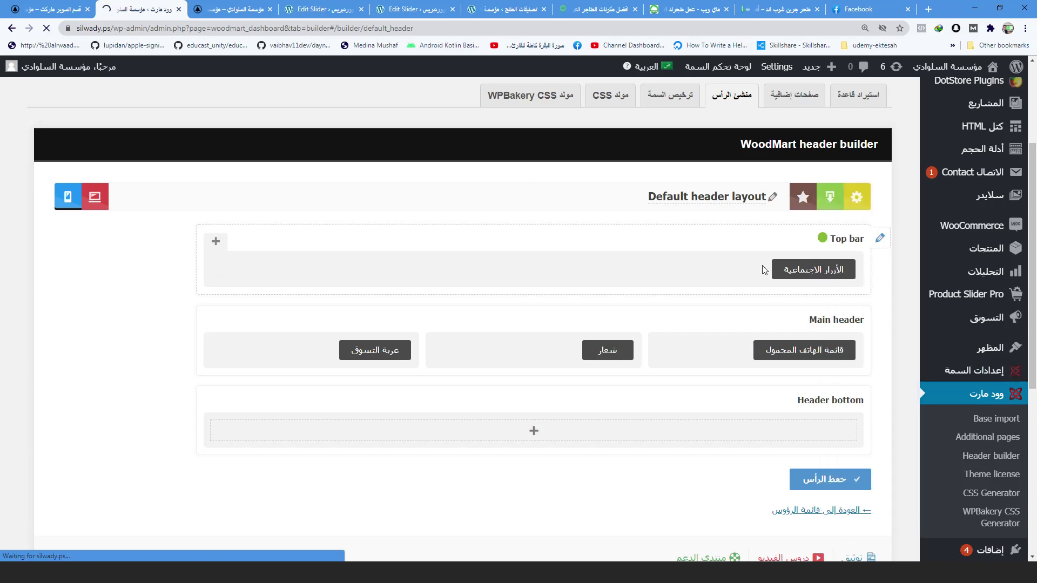
pyautogui.scroll(-2, 593, 327)
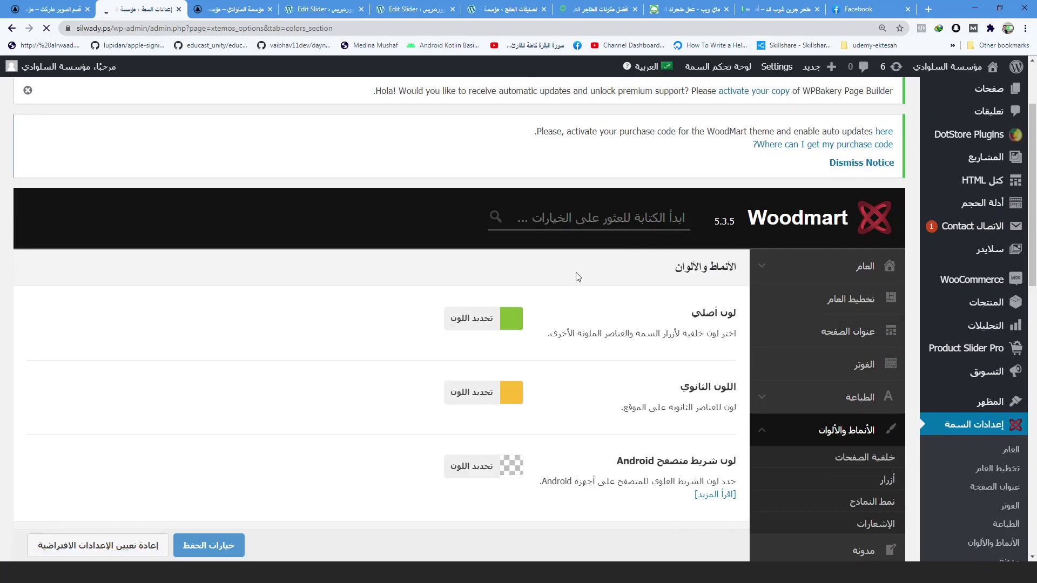
pyautogui.scroll(-2, 578, 278)
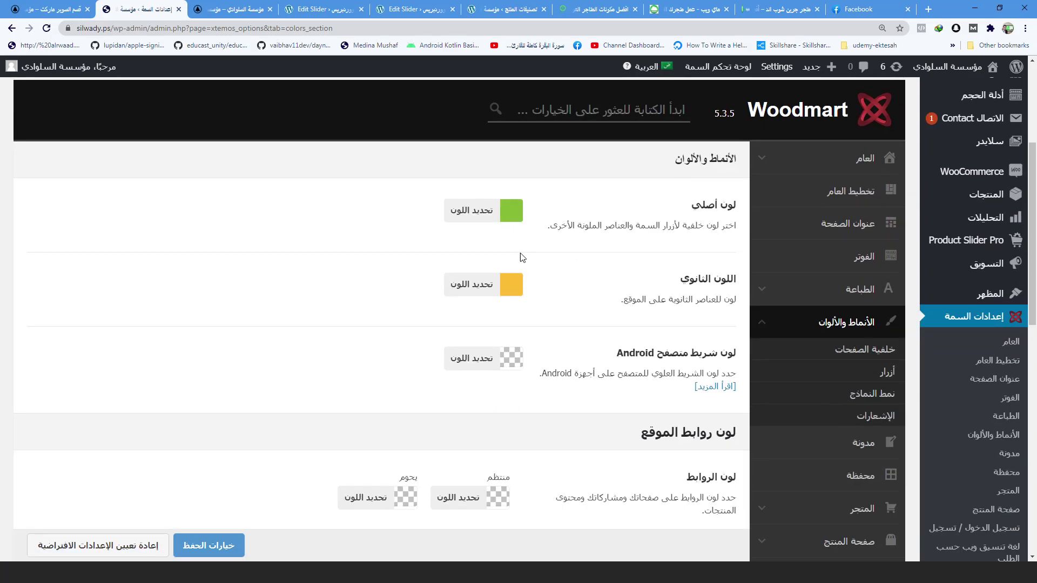
# Set the theme's primary color (لون أصلي) to the logo red #bc1e2b.
pyautogui.click(510, 214)
pyautogui.scroll(-3, 468, 491)
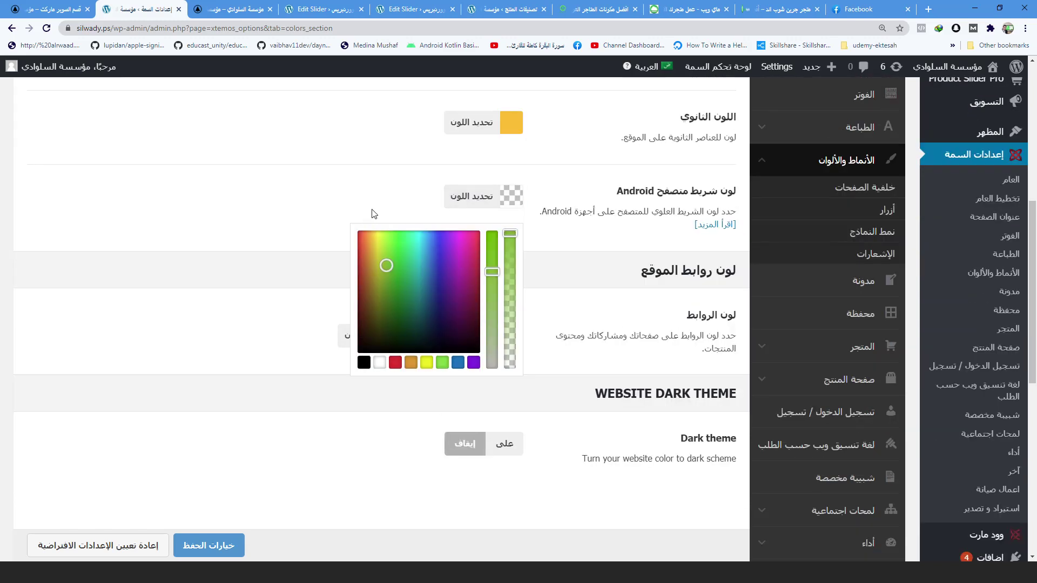
pyautogui.scroll(-1, 454, 332)
pyautogui.click(545, 169)
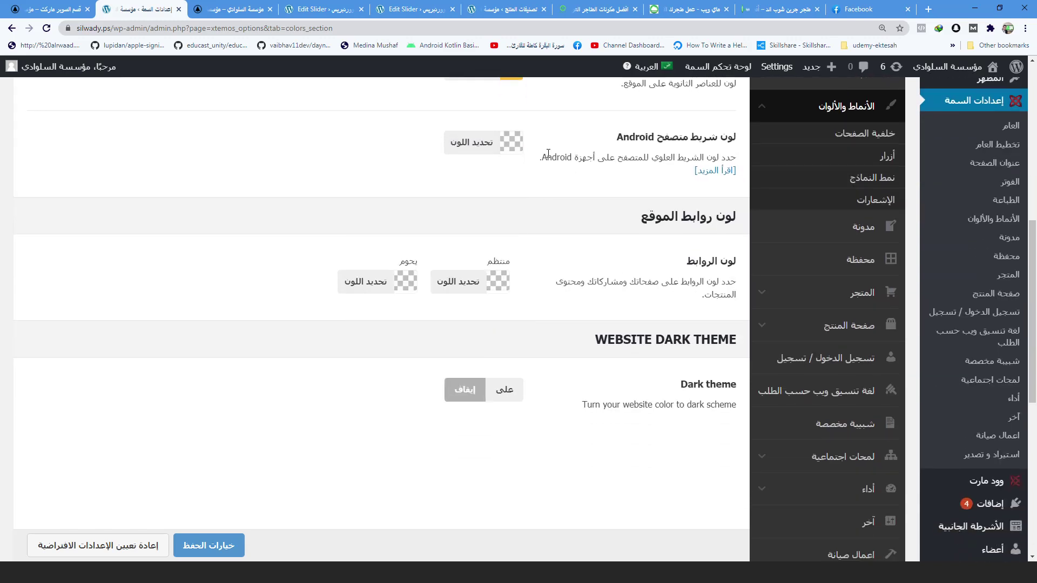
pyautogui.scroll(4, 540, 179)
pyautogui.click(513, 218)
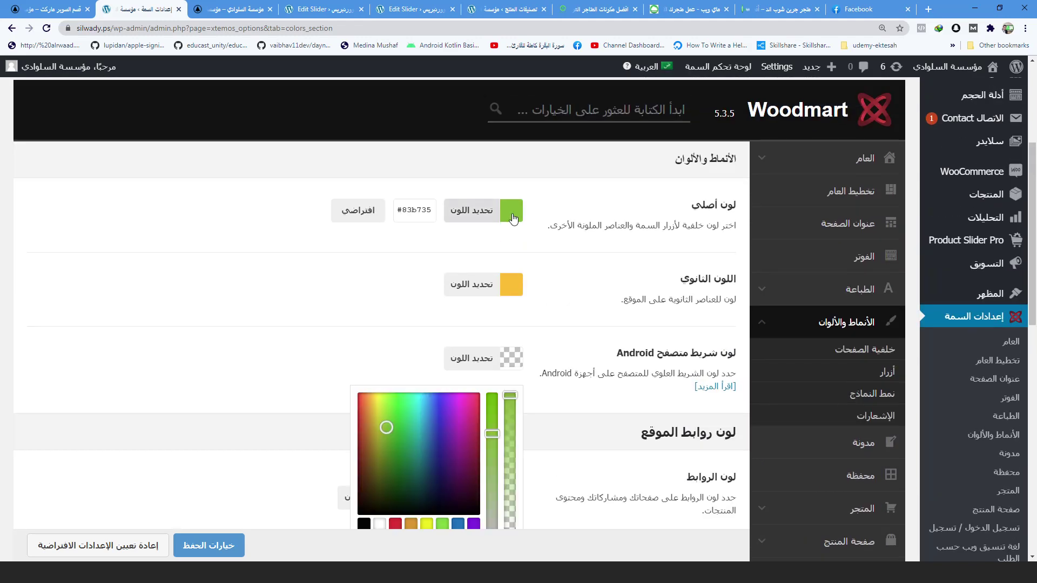
pyautogui.click(422, 215)
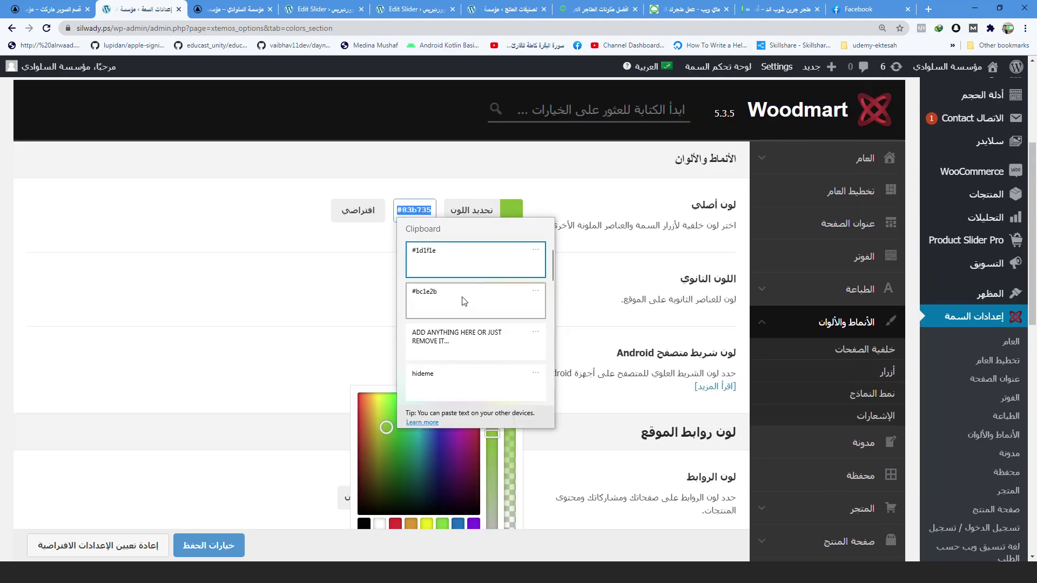
pyautogui.click(460, 301)
# Set the theme's secondary color (اللون الثانوي) to the logo black #1d1f1e.
pyautogui.click(514, 306)
pyautogui.click(472, 284)
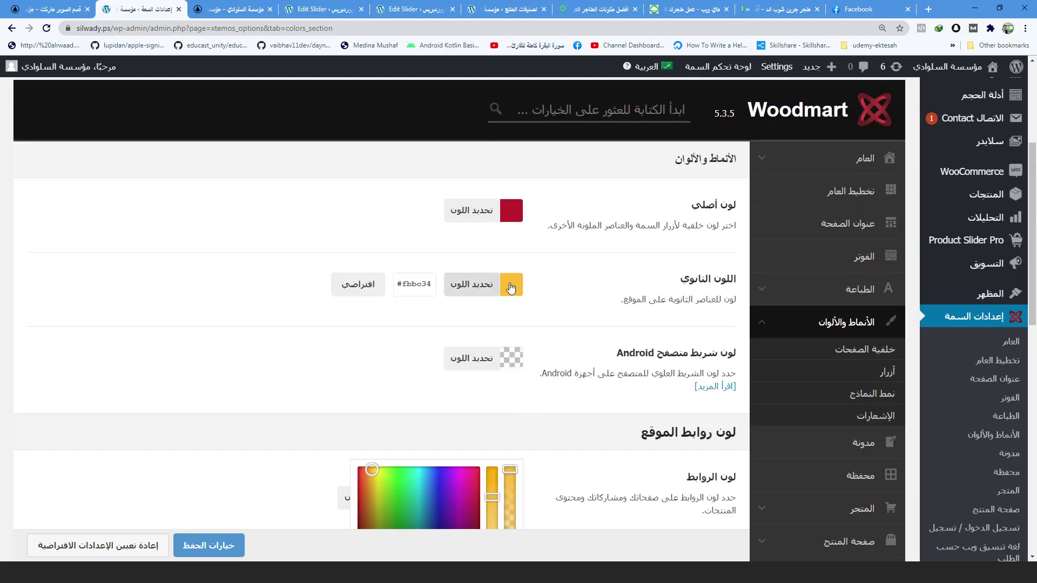
pyautogui.press('super+v')
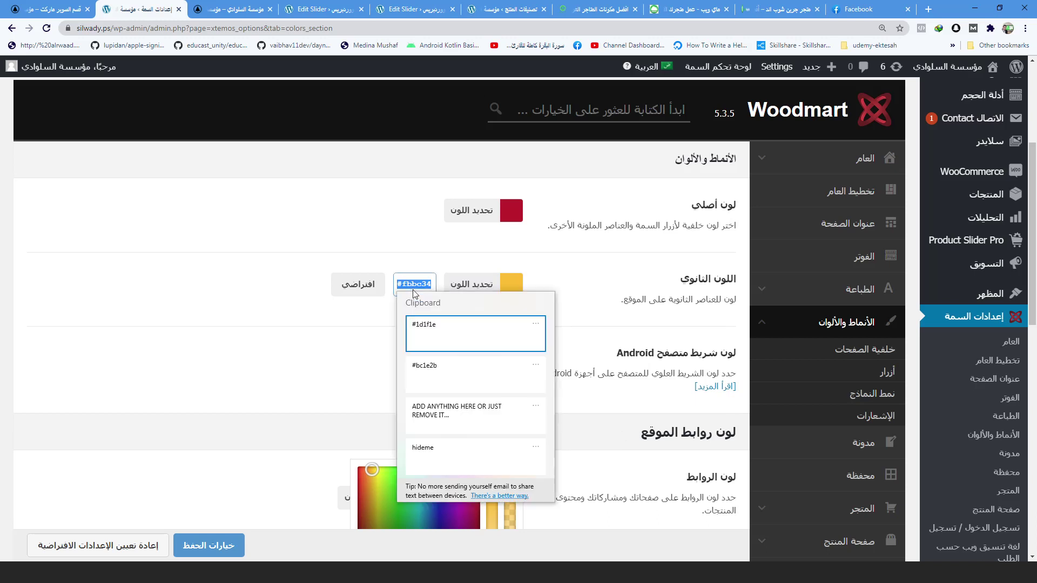
pyautogui.click(455, 339)
pyautogui.click(600, 290)
# Look over the remaining color options and save the theme settings.
pyautogui.scroll(-3, 554, 296)
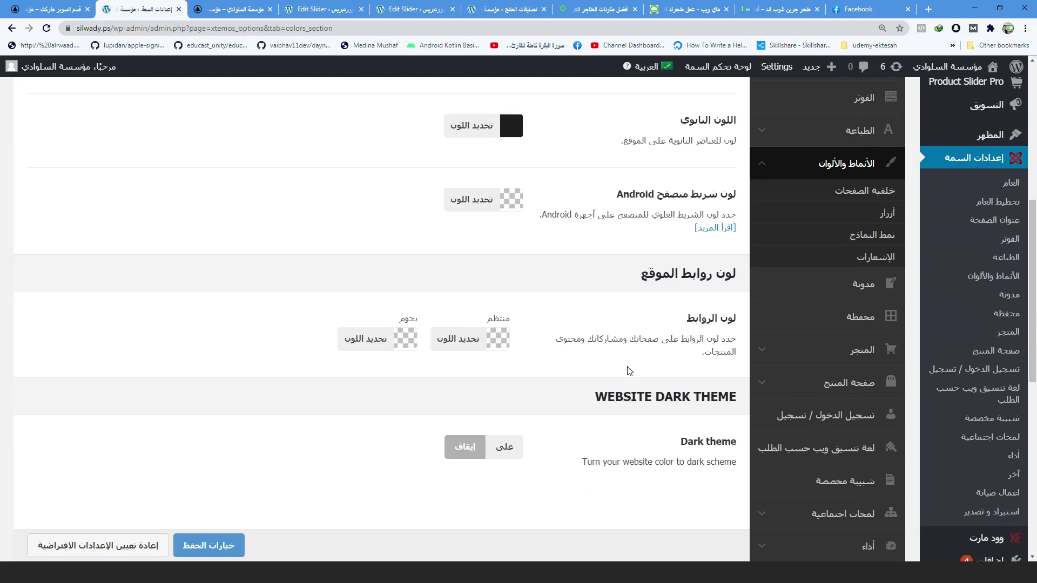
pyautogui.scroll(-5, 486, 383)
pyautogui.click(209, 373)
pyautogui.scroll(4, 334, 398)
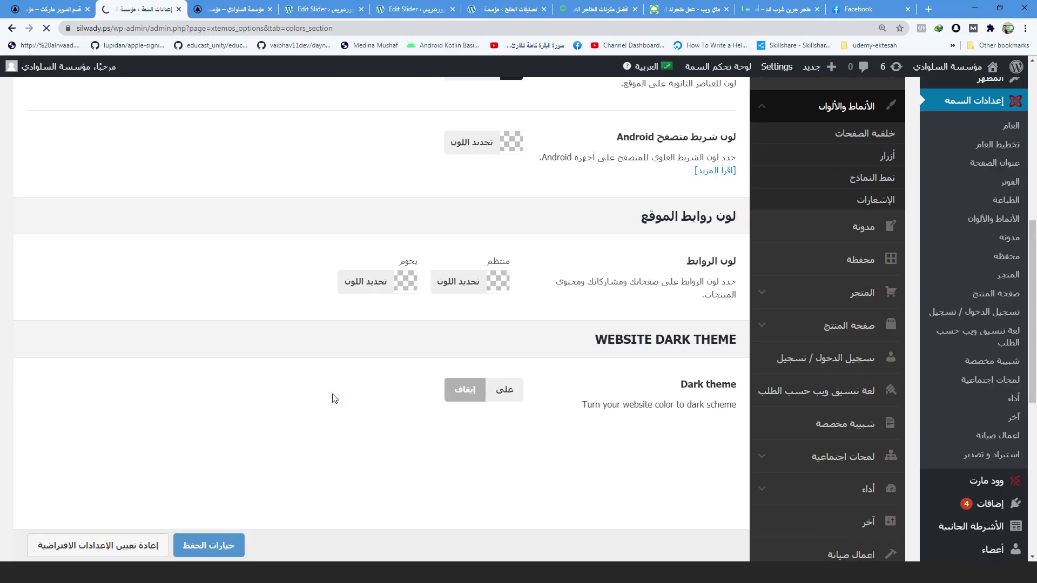
pyautogui.scroll(4, 301, 331)
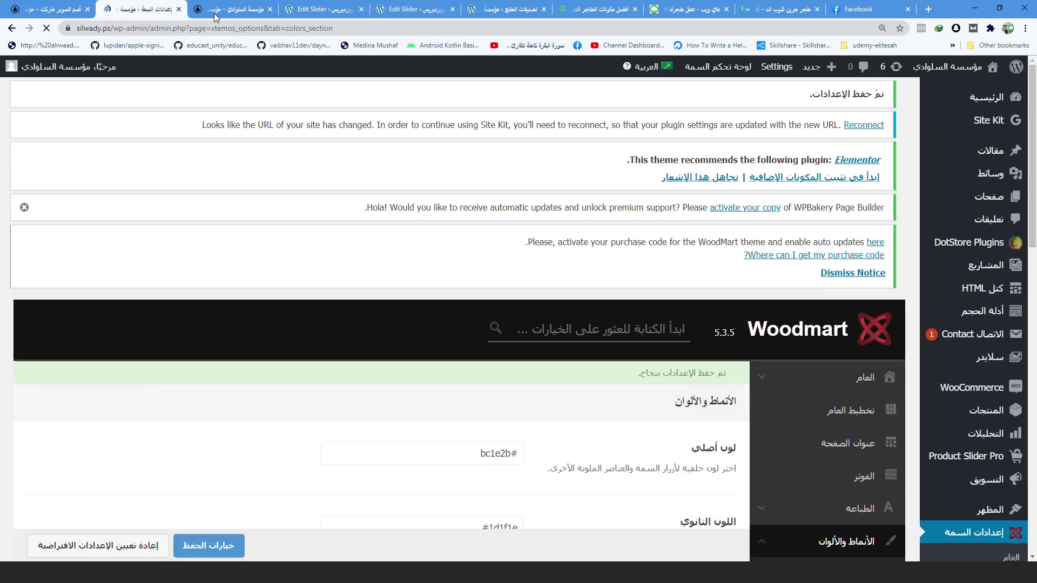
# Reload the live home page and check how the new colors apply to the header, top bar and section headings.
pyautogui.click(220, 14)
pyautogui.rightClick(506, 191)
pyautogui.click(568, 221)
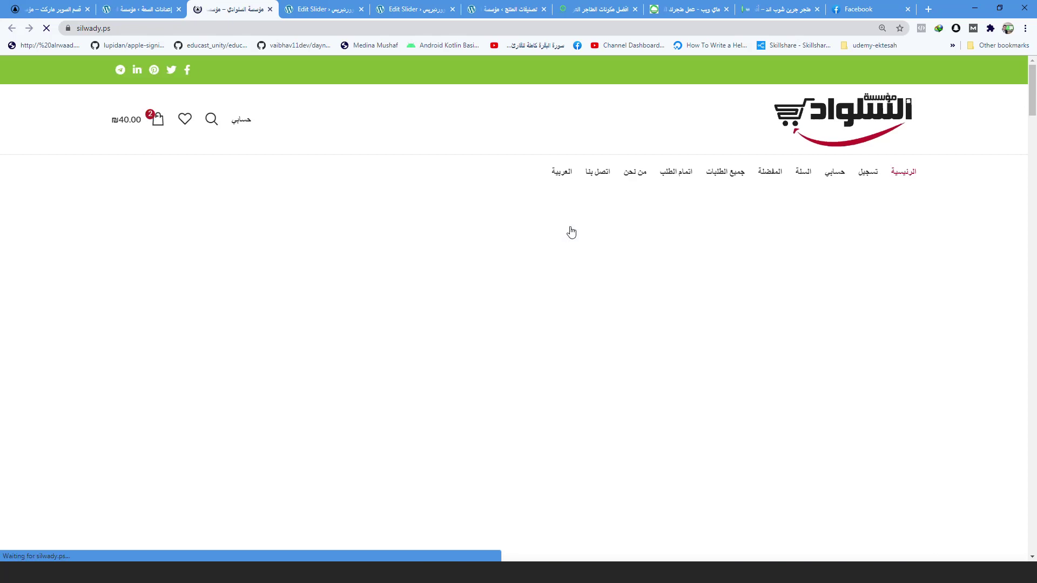
pyautogui.scroll(-8, 657, 280)
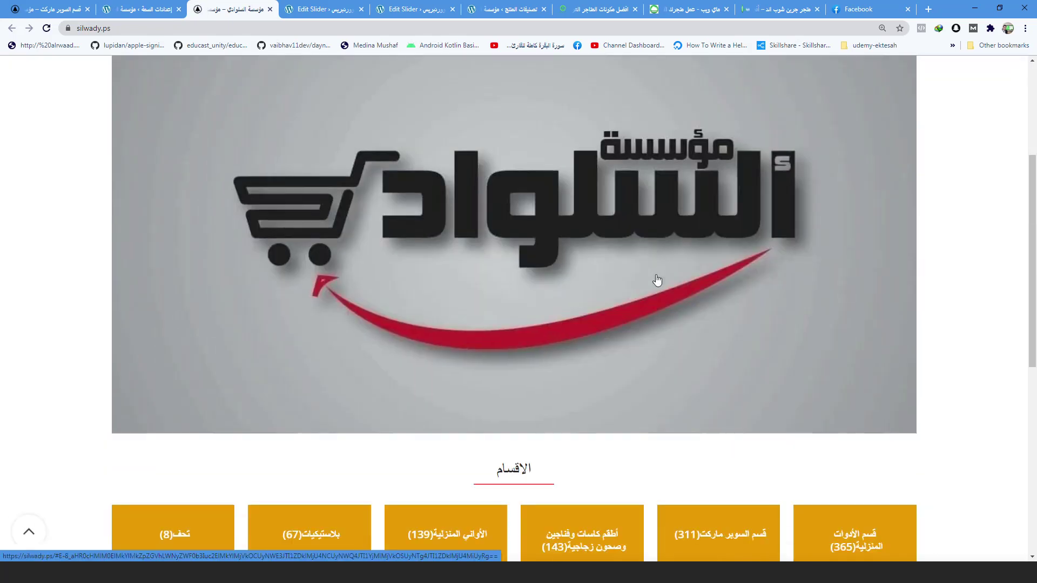
pyautogui.scroll(7, 663, 278)
pyautogui.scroll(2, 672, 291)
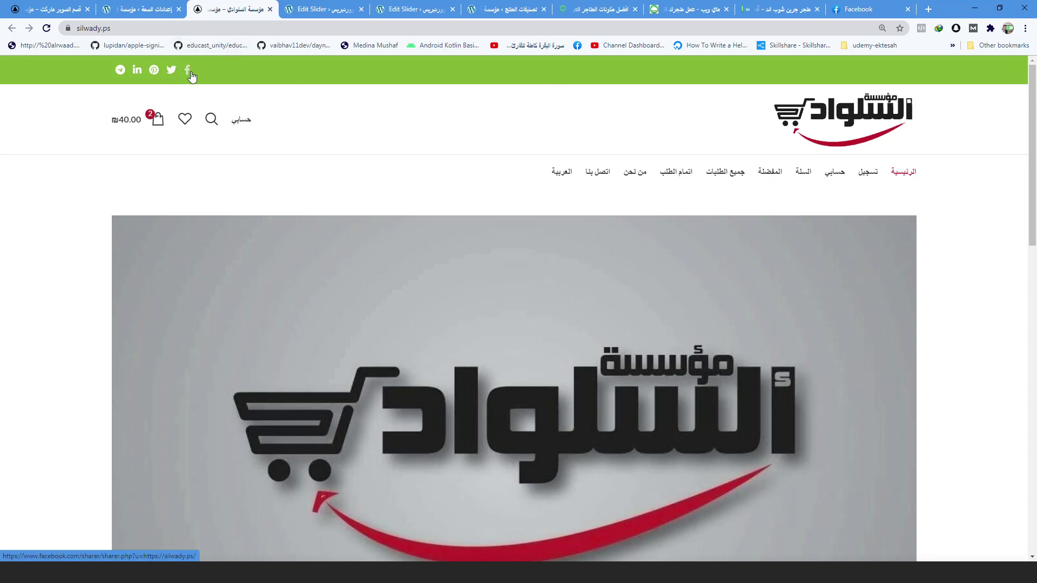
pyautogui.doubleClick(519, 112)
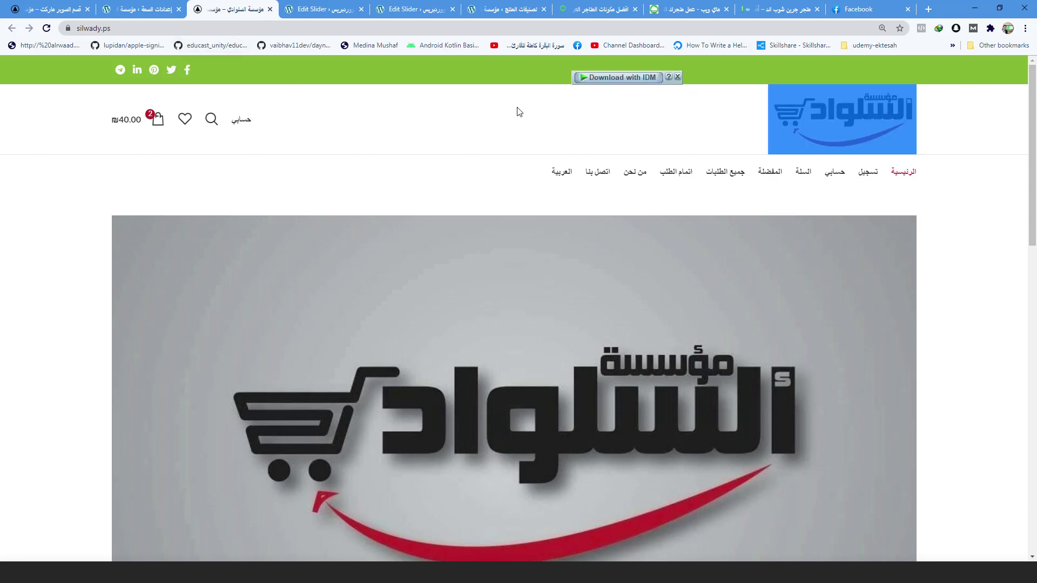
pyautogui.click(370, 106)
pyautogui.scroll(-5, 657, 124)
pyautogui.scroll(5, 244, 69)
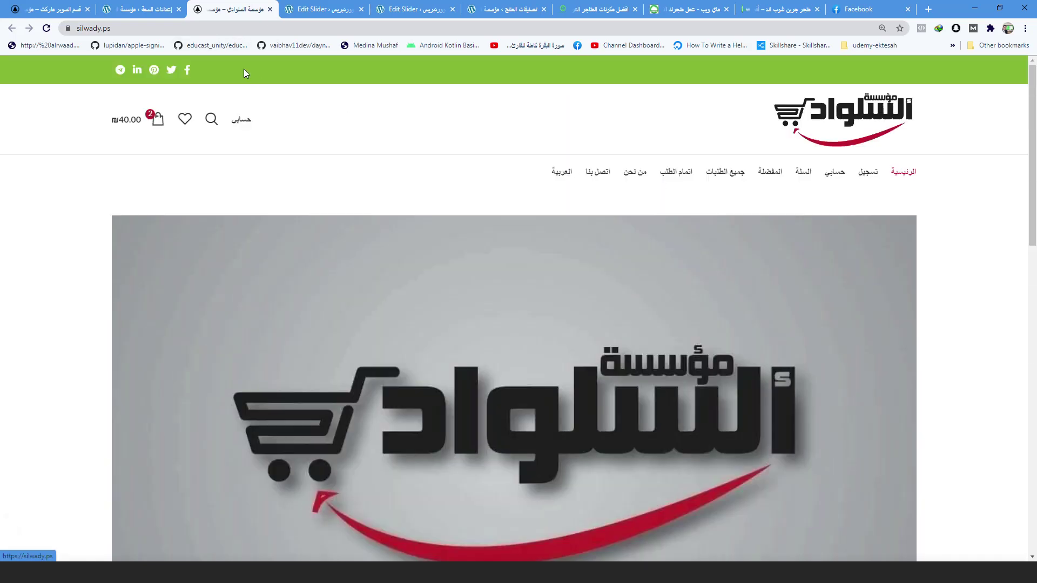
pyautogui.scroll(-4, 755, 161)
pyautogui.scroll(4, 755, 161)
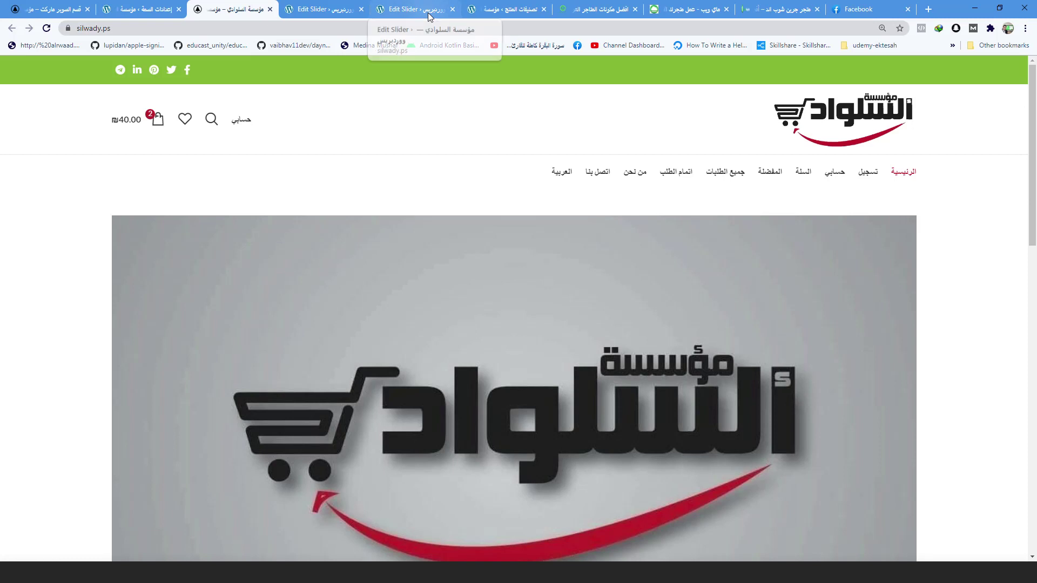
# Examine the general layout (تخطيط العام) and page title (عنوان الصفحة) sections of the theme settings.
pyautogui.click(143, 9)
pyautogui.scroll(-1, 924, 326)
pyautogui.scroll(-3, 924, 326)
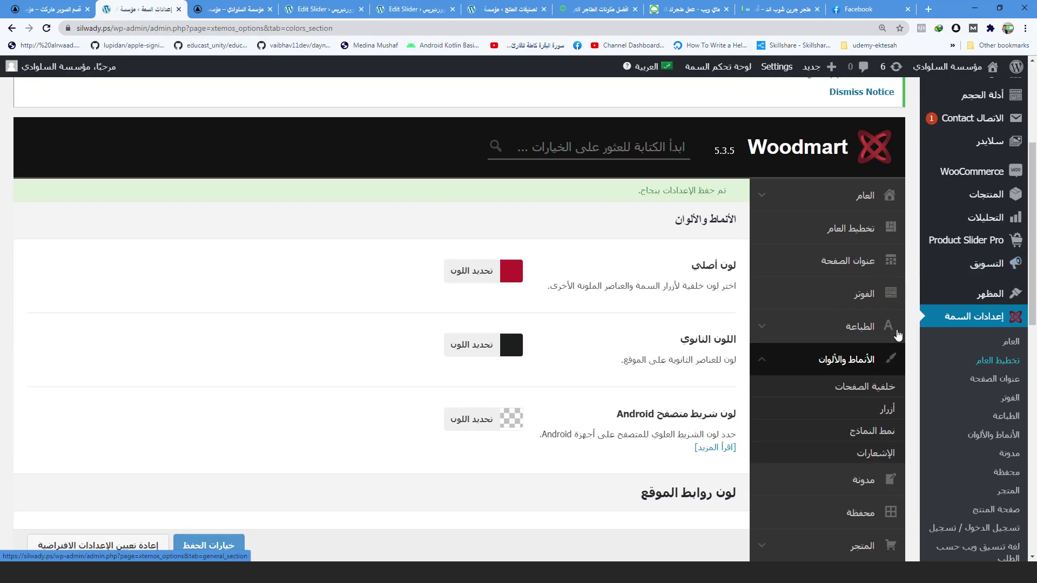
pyautogui.click(867, 235)
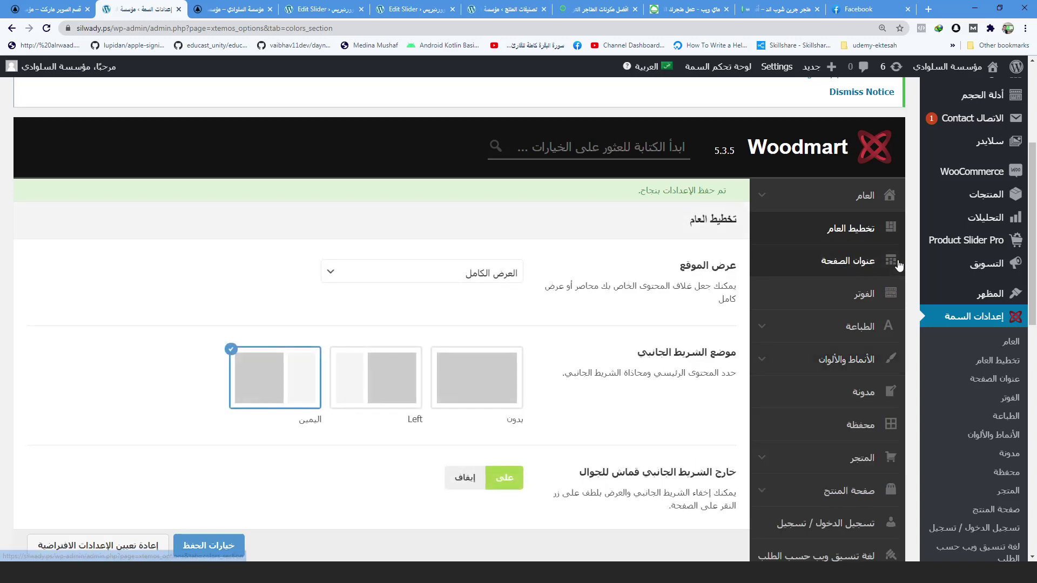
pyautogui.click(851, 271)
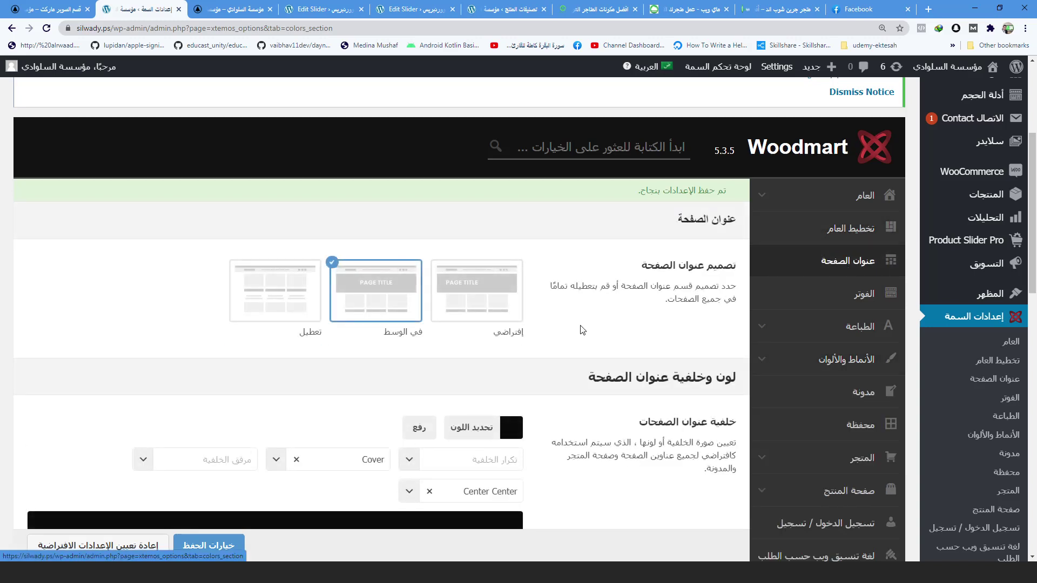
pyautogui.scroll(-5, 594, 328)
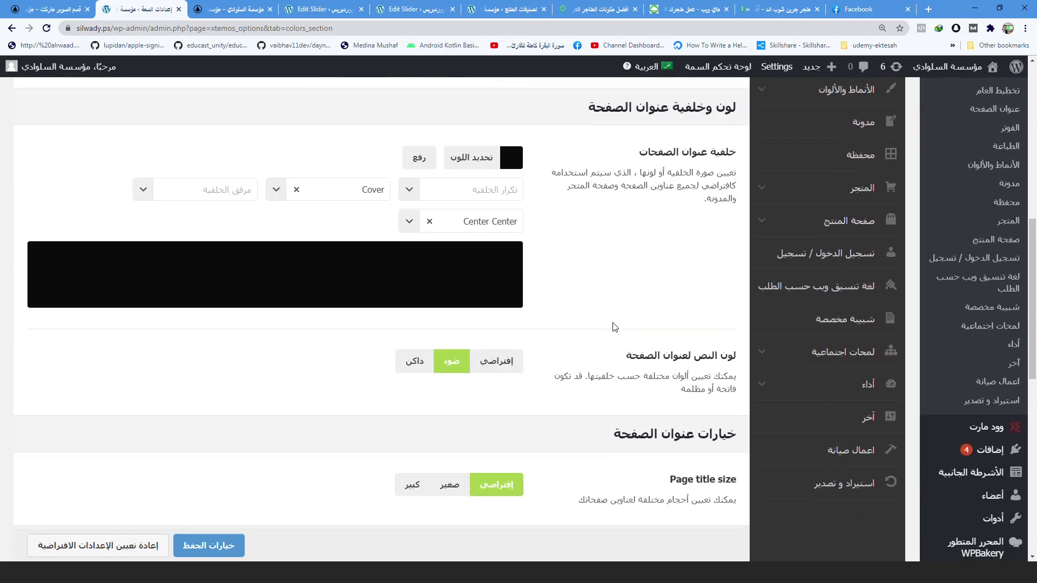
pyautogui.scroll(-2, 614, 327)
pyautogui.scroll(-6, 705, 310)
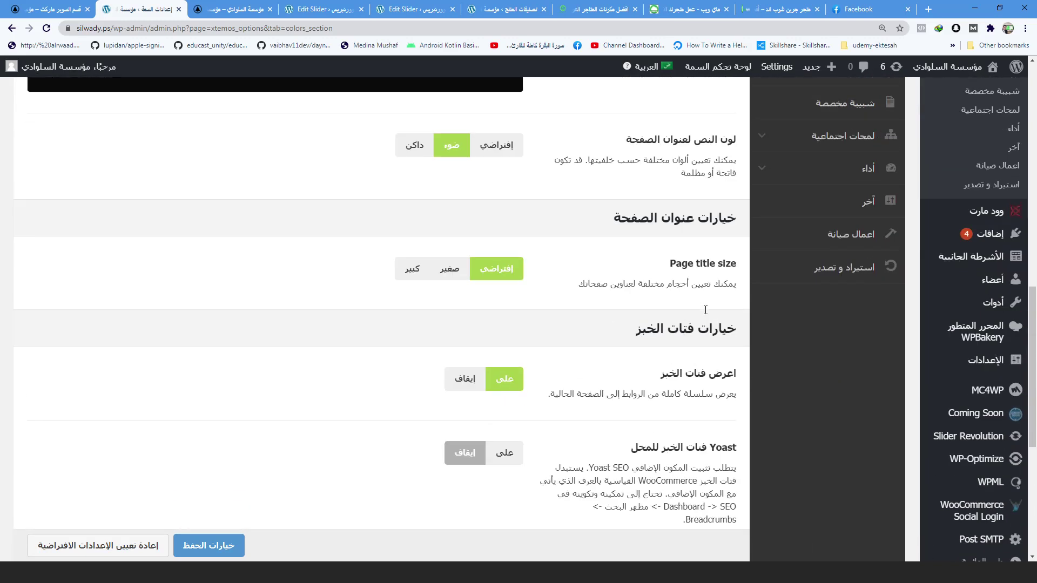
pyautogui.scroll(10, 702, 315)
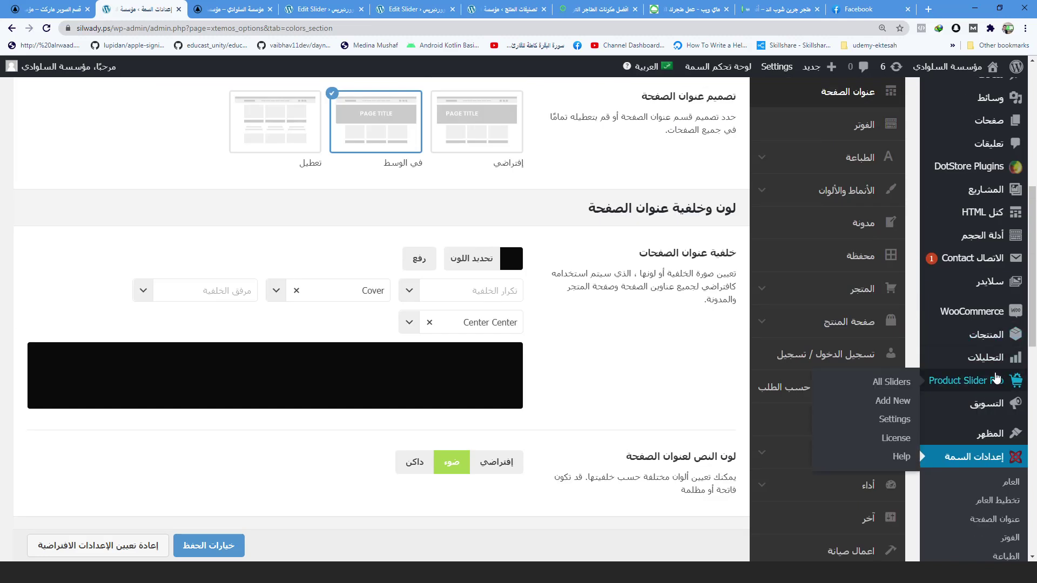
# Open the Default header layout for editing in the WoodMart header builder.
pyautogui.moveTo(975, 218)
pyautogui.scroll(-4, 972, 331)
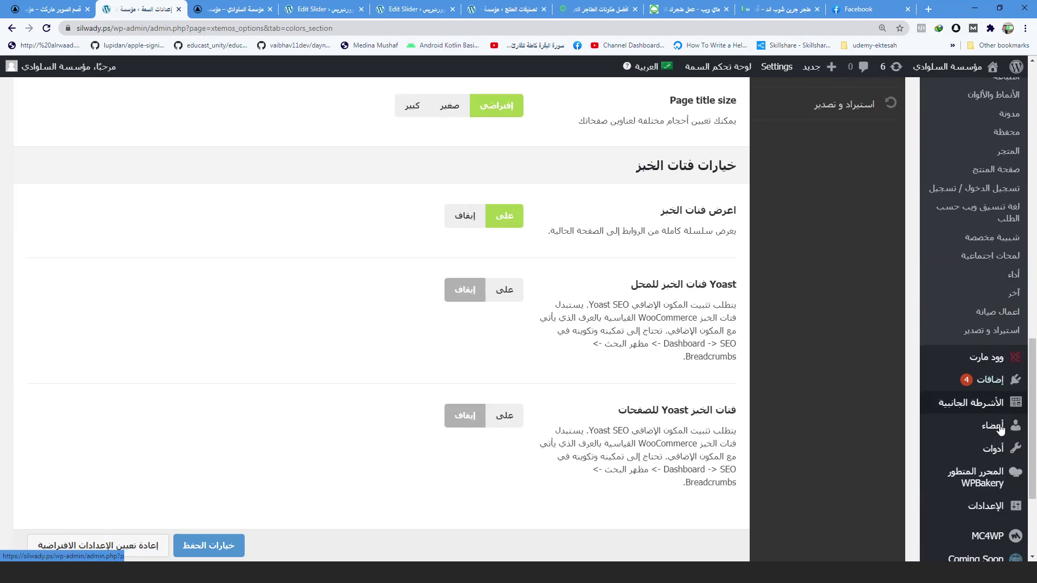
pyautogui.moveTo(989, 351)
pyautogui.click(881, 389)
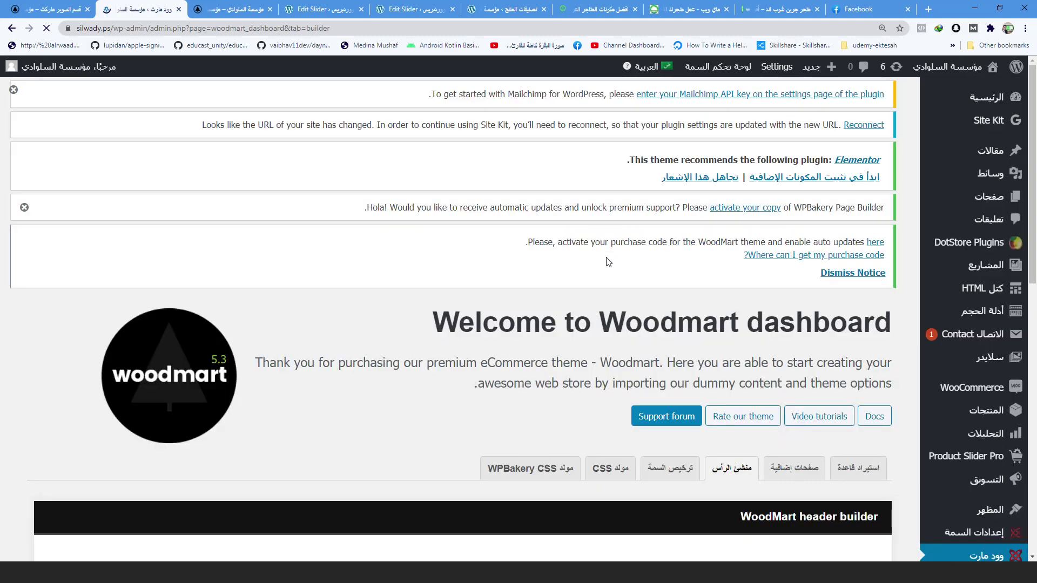
pyautogui.scroll(-7, 607, 262)
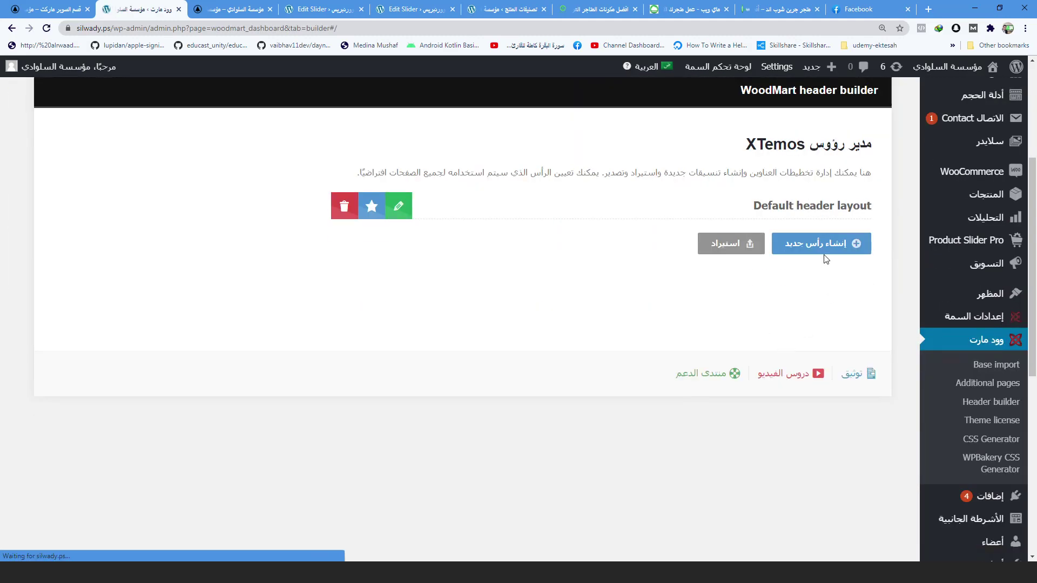
pyautogui.click(808, 208)
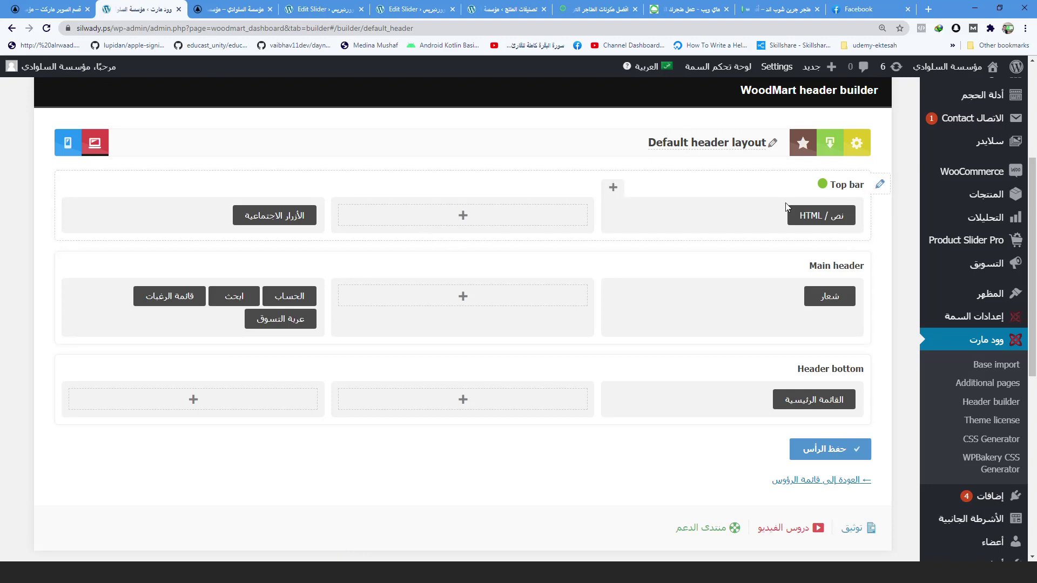
# Hide the Top bar row on both desktop and mobile and save the row's settings.
pyautogui.click(879, 184)
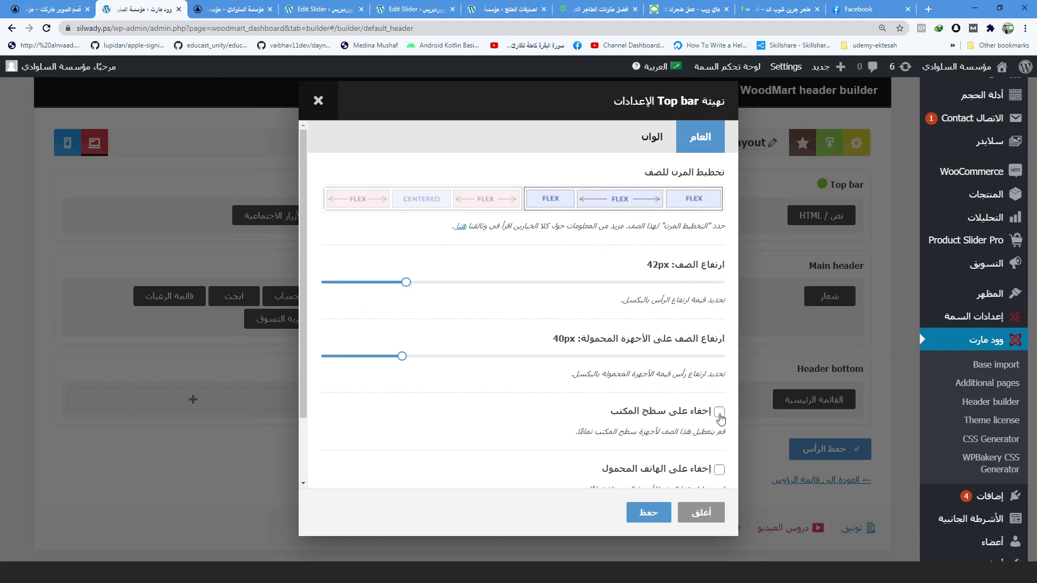
pyautogui.click(719, 470)
pyautogui.scroll(-2, 576, 336)
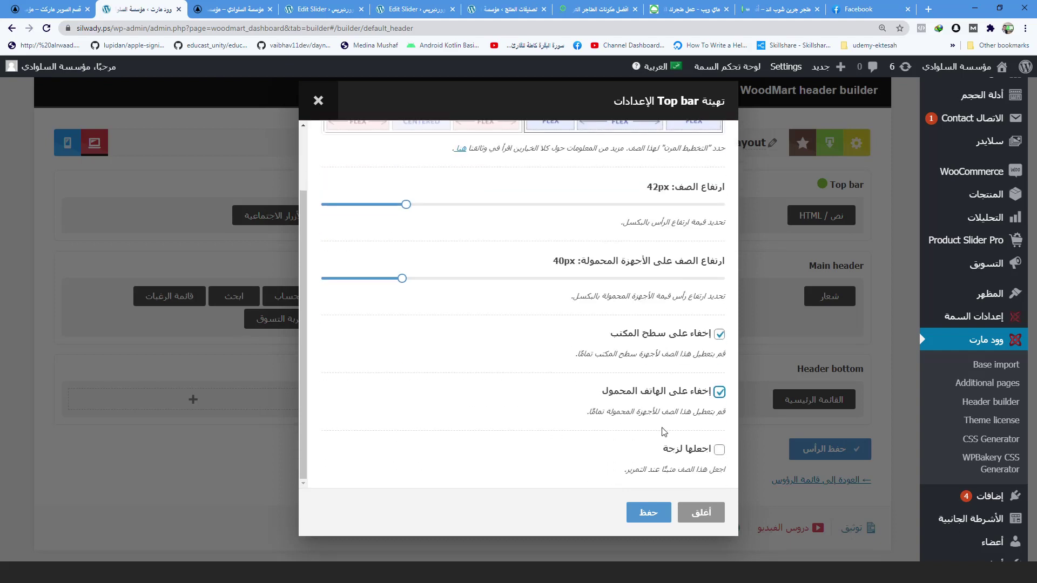
pyautogui.click(648, 512)
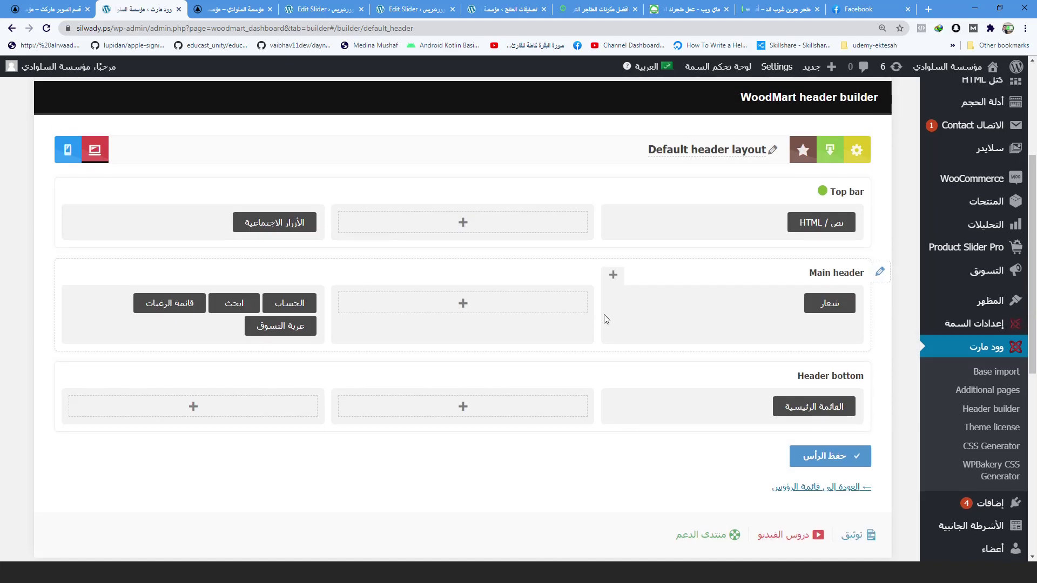
# In the mobile version of the header, verify that the Top bar row is hidden on desktop and mobile, and save the row's settings.
pyautogui.scroll(1, 604, 314)
pyautogui.click(77, 202)
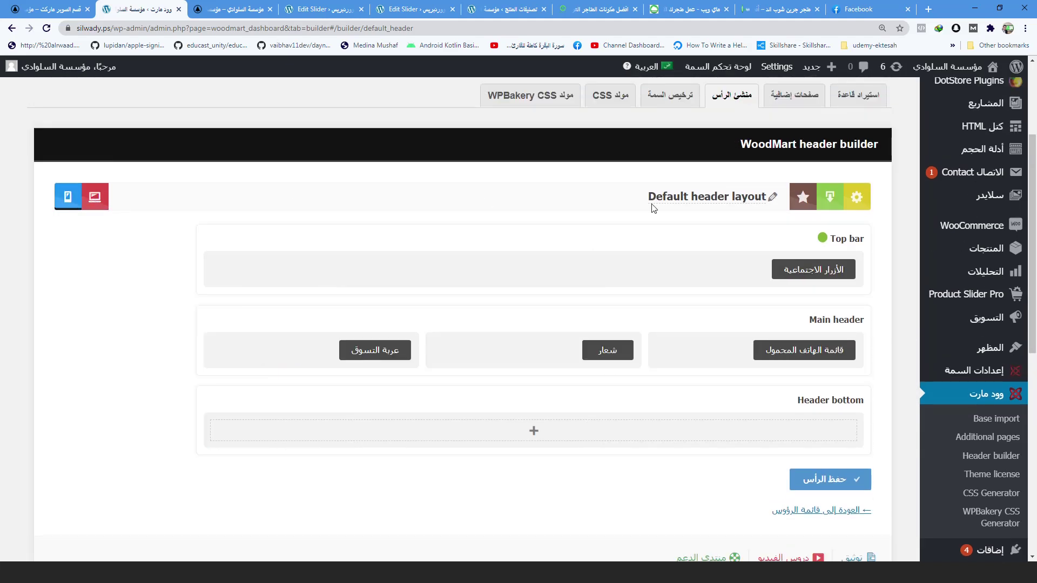
pyautogui.click(878, 244)
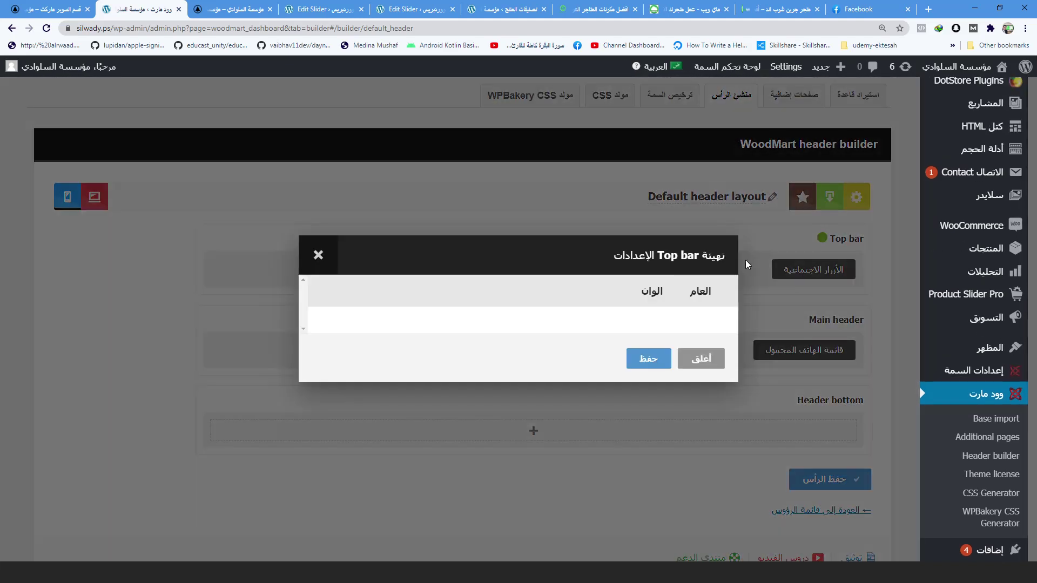
pyautogui.scroll(-1, 702, 371)
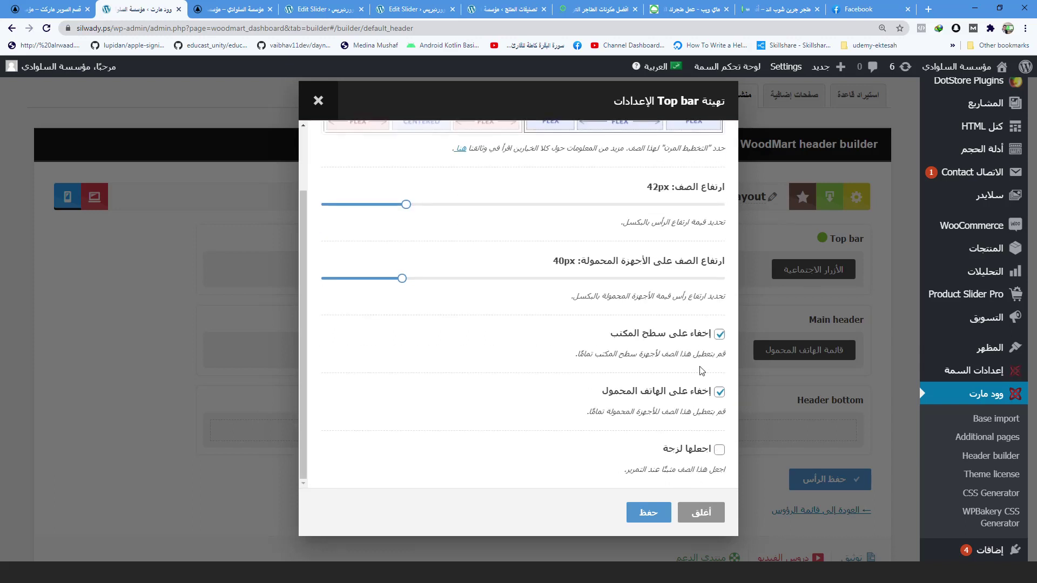
pyautogui.click(648, 512)
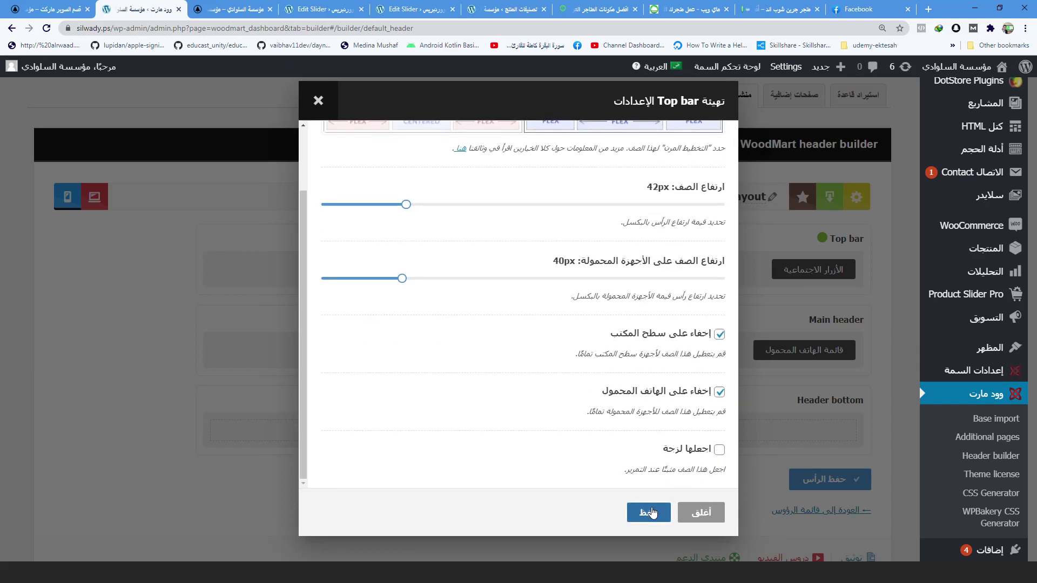
# Save the Default header layout with its row changes.
pyautogui.scroll(1, 218, 233)
pyautogui.scroll(2, 218, 233)
pyautogui.scroll(-5, 734, 419)
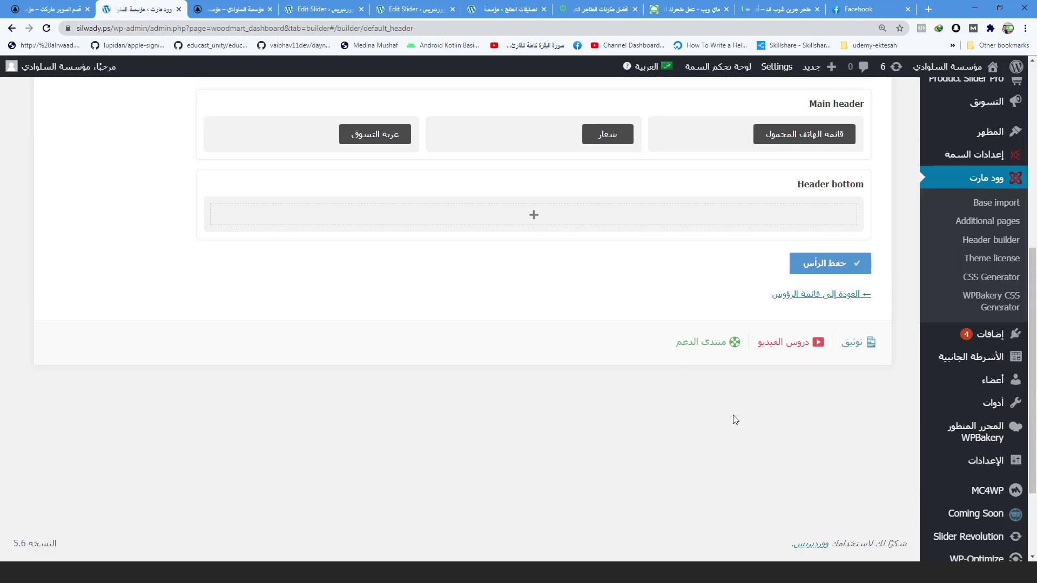
pyautogui.click(830, 263)
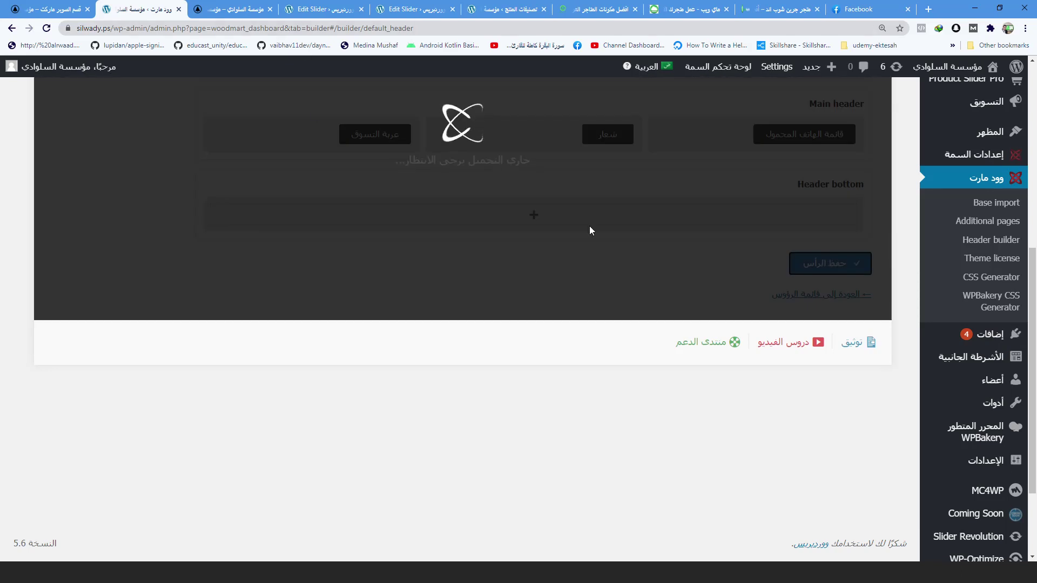
pyautogui.scroll(1, 718, 276)
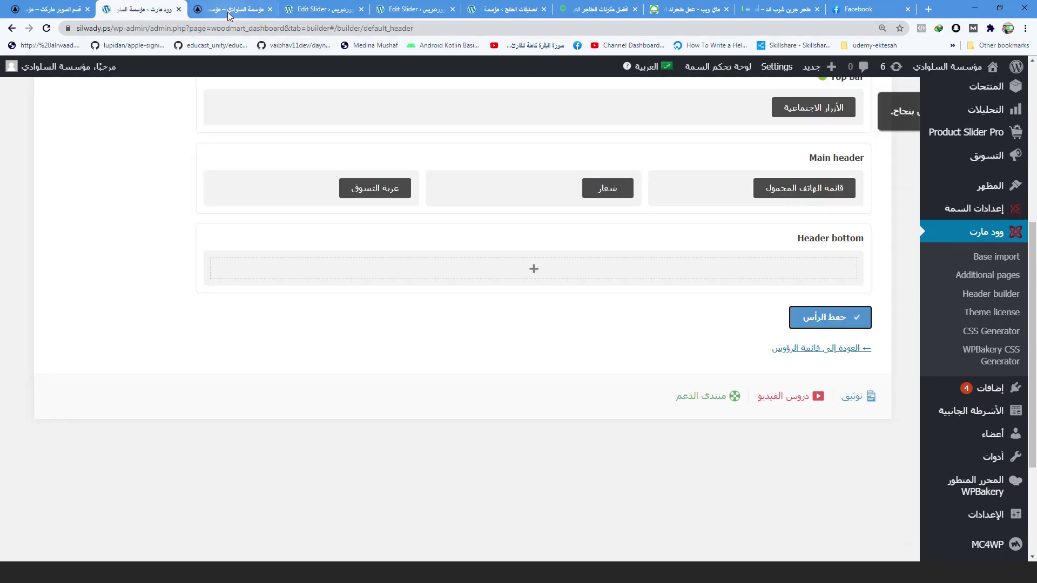
# Open the All Sliders list of Product Slider Pro.
pyautogui.scroll(-1, 967, 411)
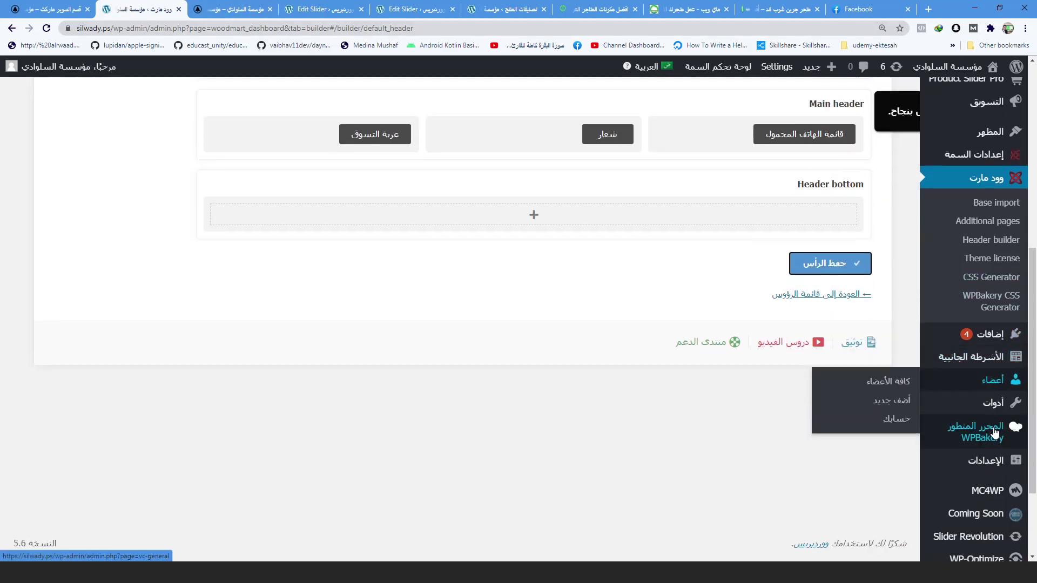
pyautogui.scroll(3, 966, 335)
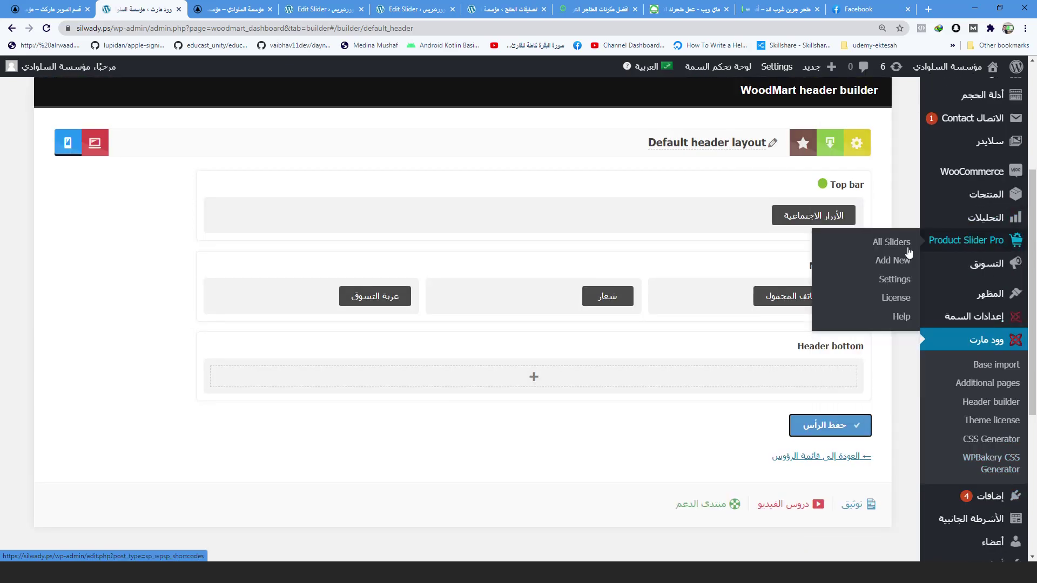
pyautogui.click(890, 249)
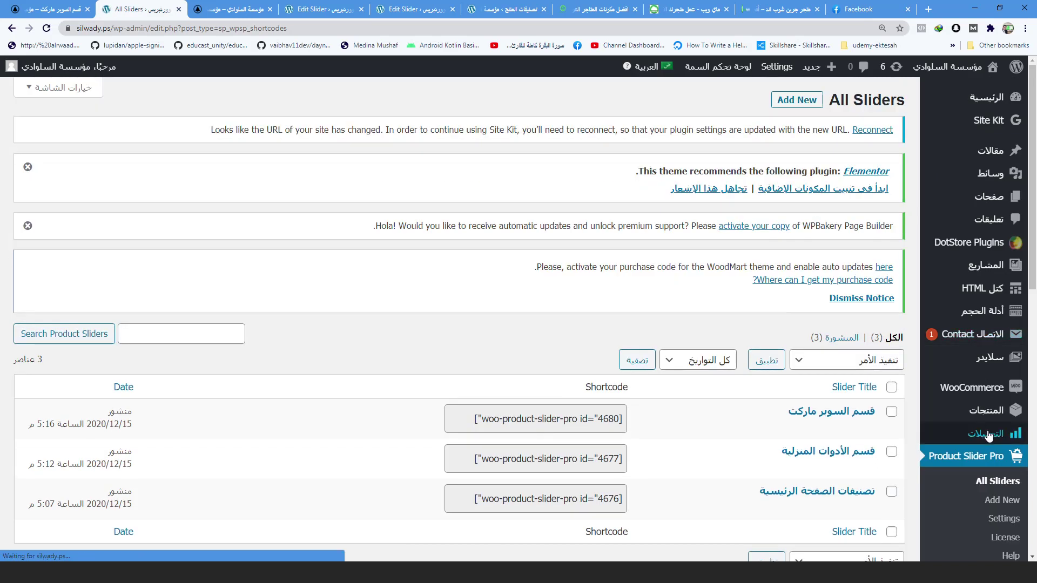
# Open the Product Slider Pro settings in a separate browser tab and examine the Custom CSS, Responsive Settings and Advanced Settings sections for color options.
pyautogui.scroll(-2, 995, 412)
pyautogui.rightClick(994, 412)
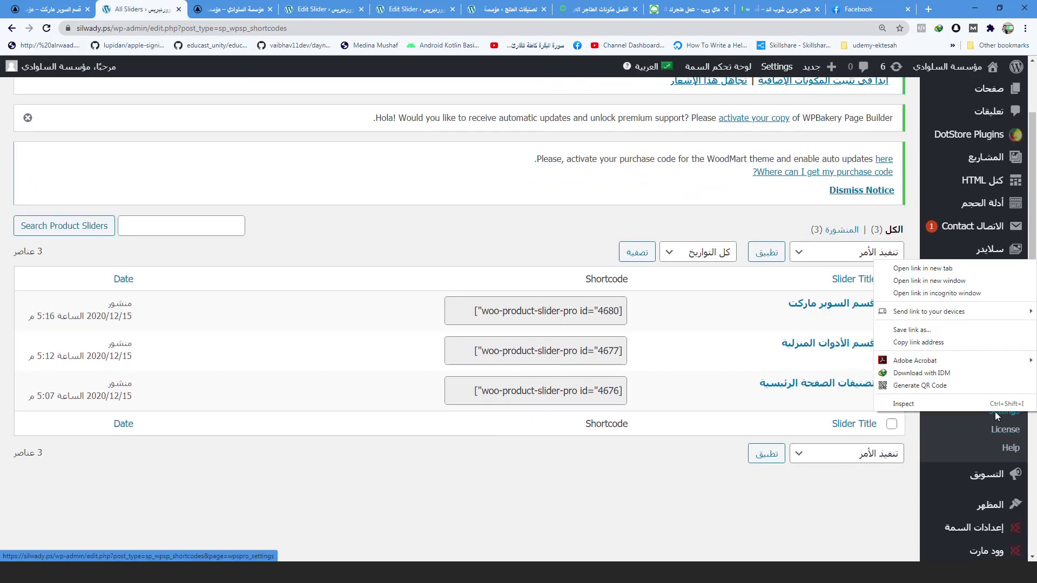
pyautogui.click(922, 268)
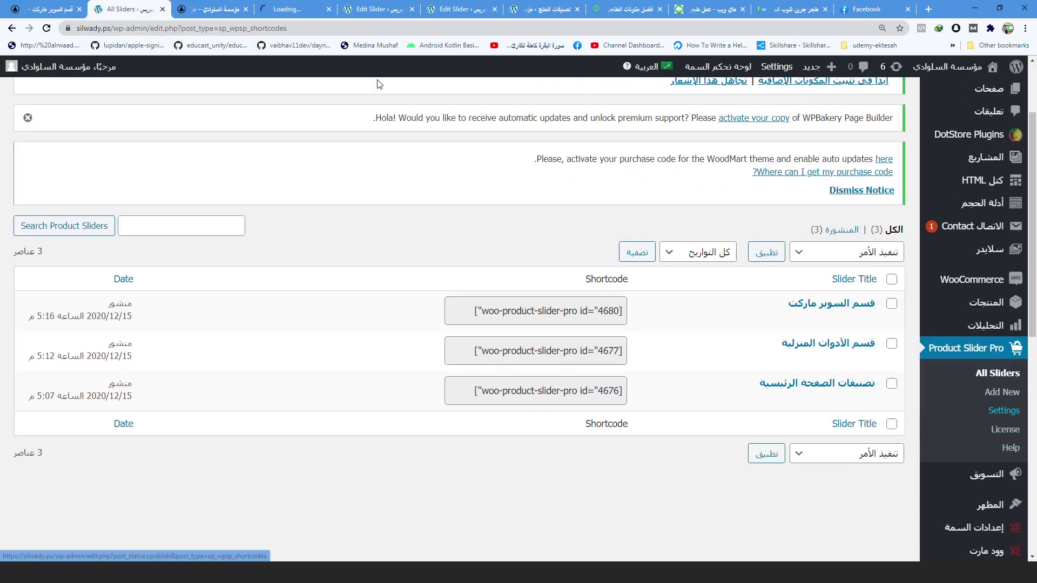
pyautogui.click(292, 9)
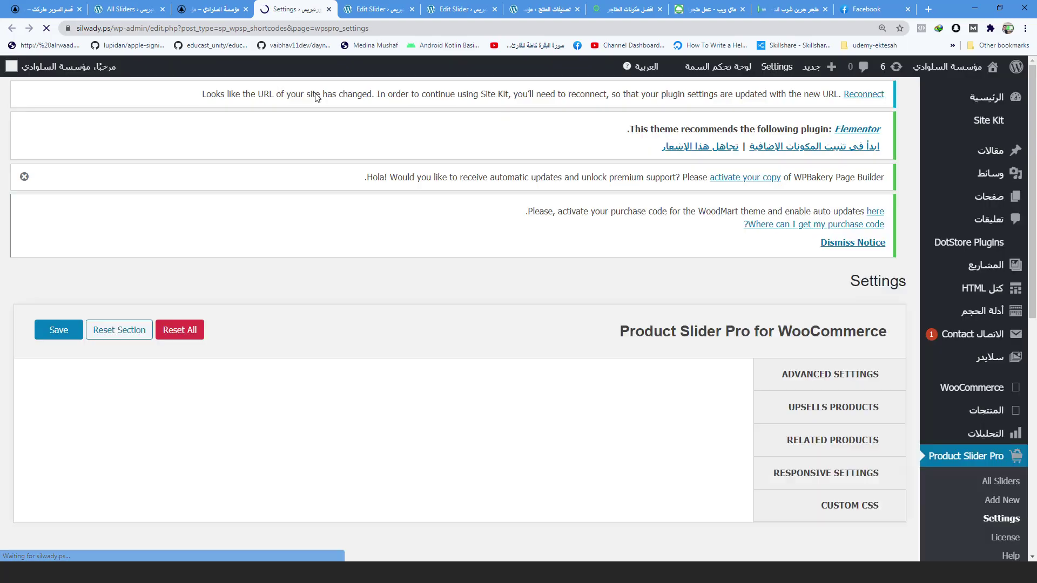
pyautogui.scroll(-8, 720, 296)
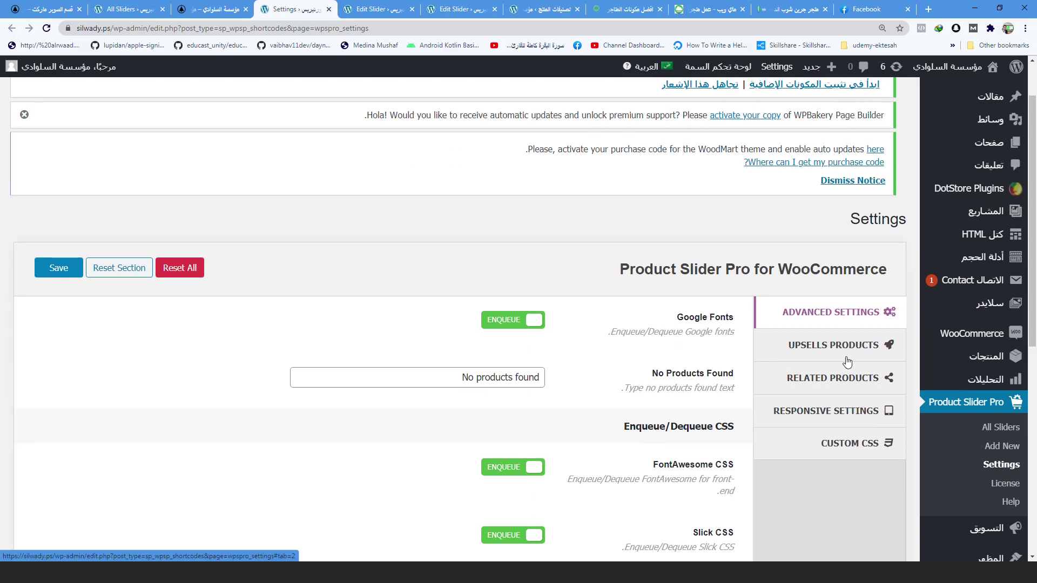
pyautogui.scroll(-1, 858, 378)
pyautogui.click(864, 390)
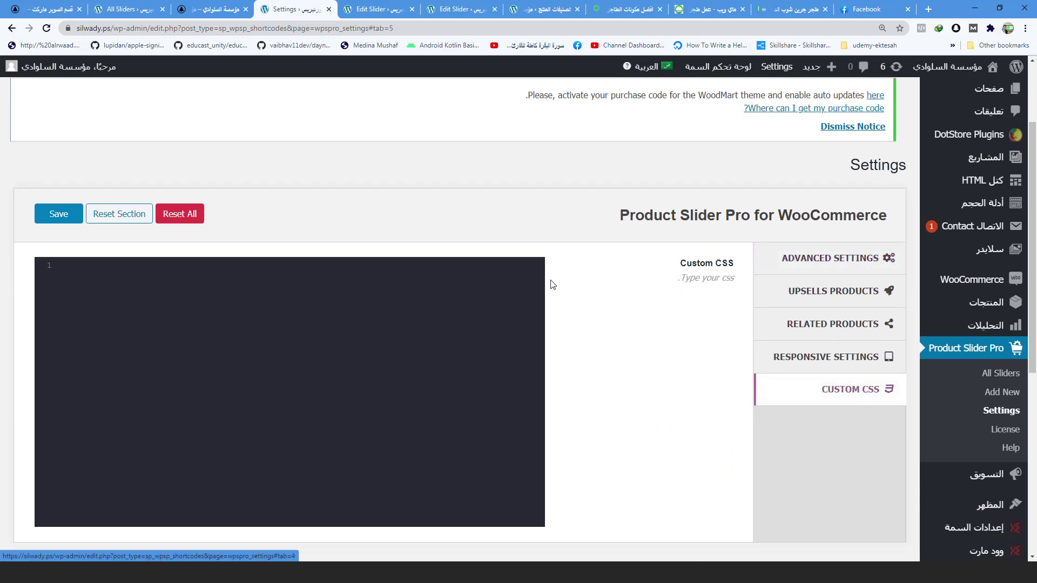
pyautogui.scroll(-2, 869, 351)
pyautogui.scroll(1, 853, 268)
pyautogui.click(853, 305)
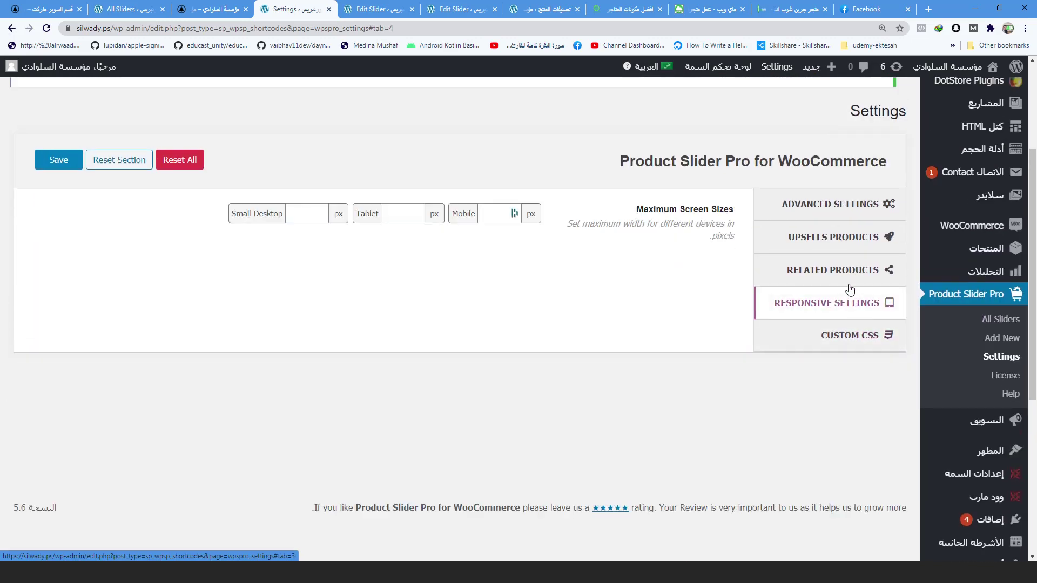
pyautogui.click(821, 204)
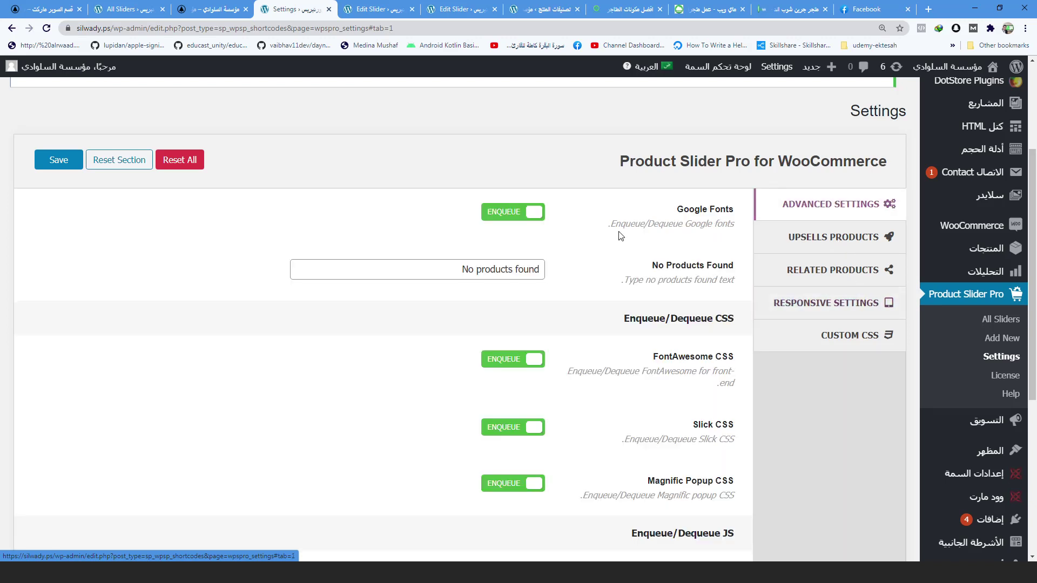
# Return to the slider list and open the home page categories slider (تصنيفات الصفحة الرئيسية) for editing.
pyautogui.click(929, 313)
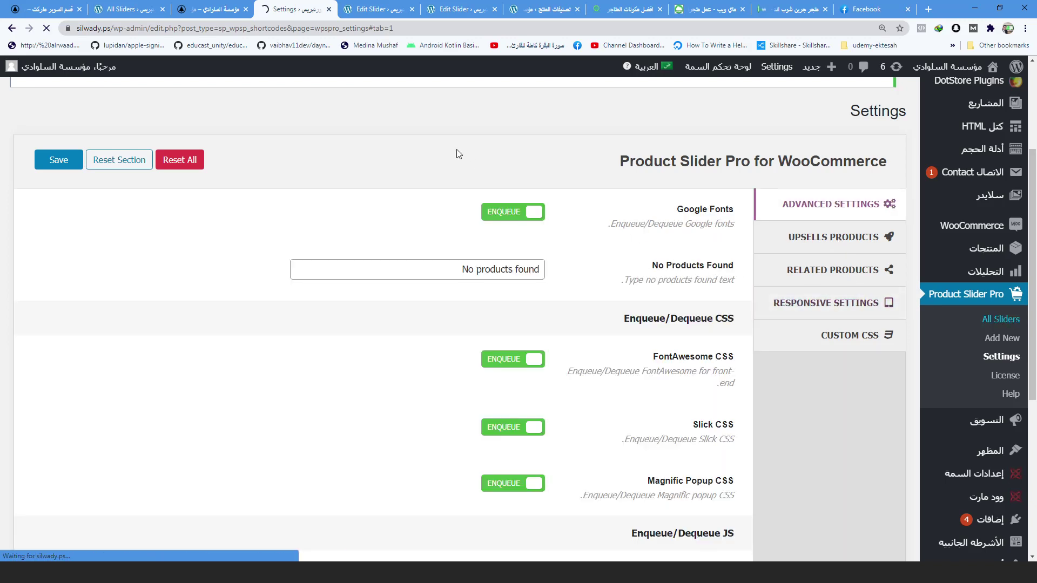
pyautogui.scroll(-2, 583, 237)
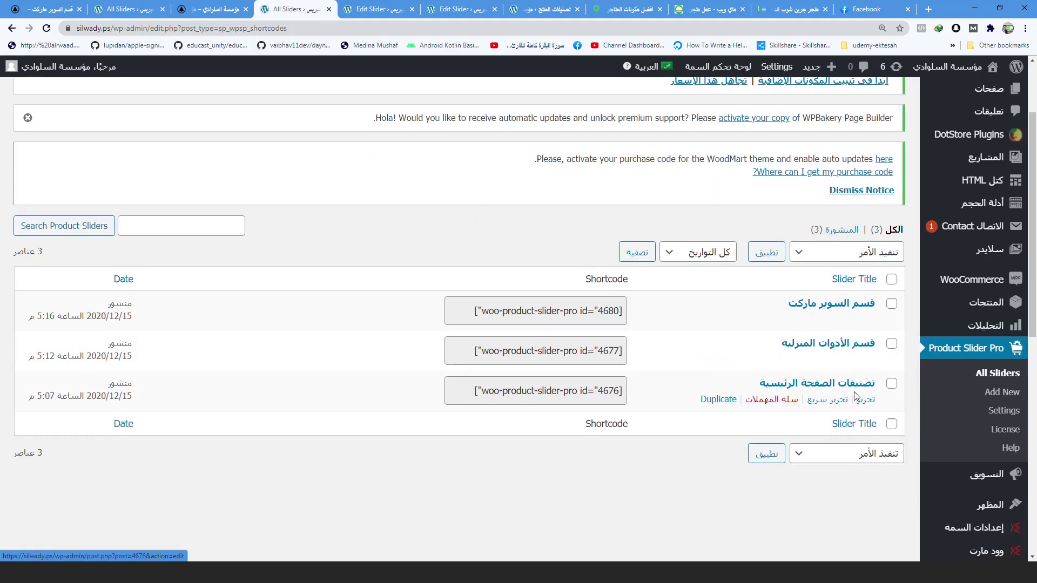
pyautogui.click(864, 403)
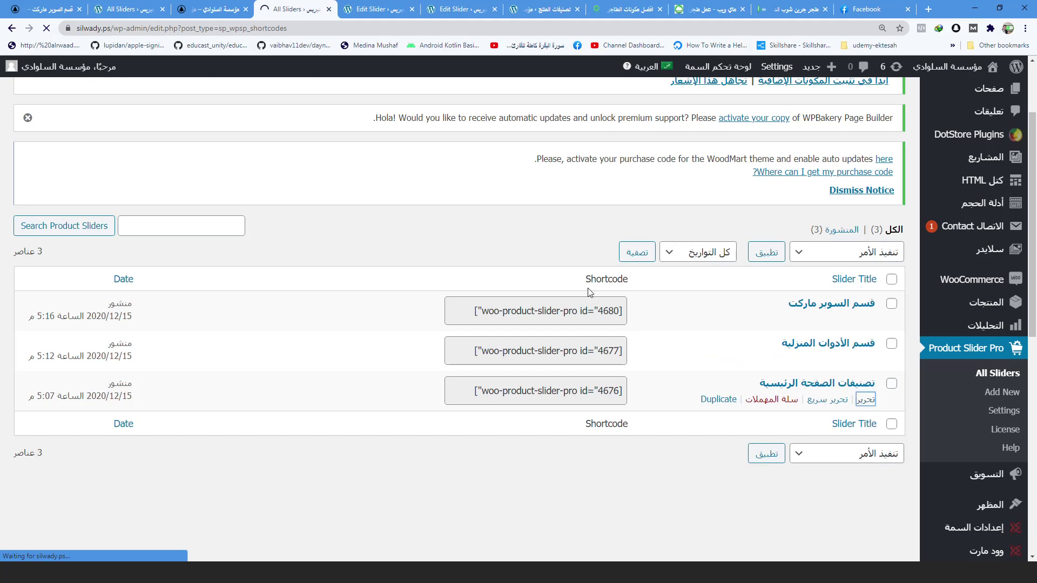
# In the slider's display options, set the Category Background color to #bc1e2b and copy that color code.
pyautogui.scroll(-5, 608, 269)
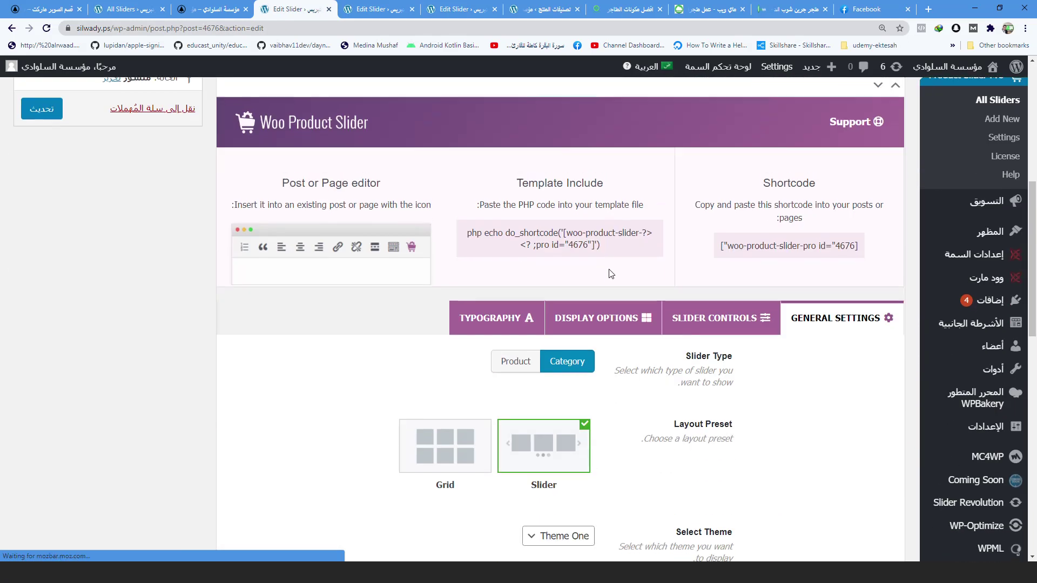
pyautogui.scroll(-3, 610, 274)
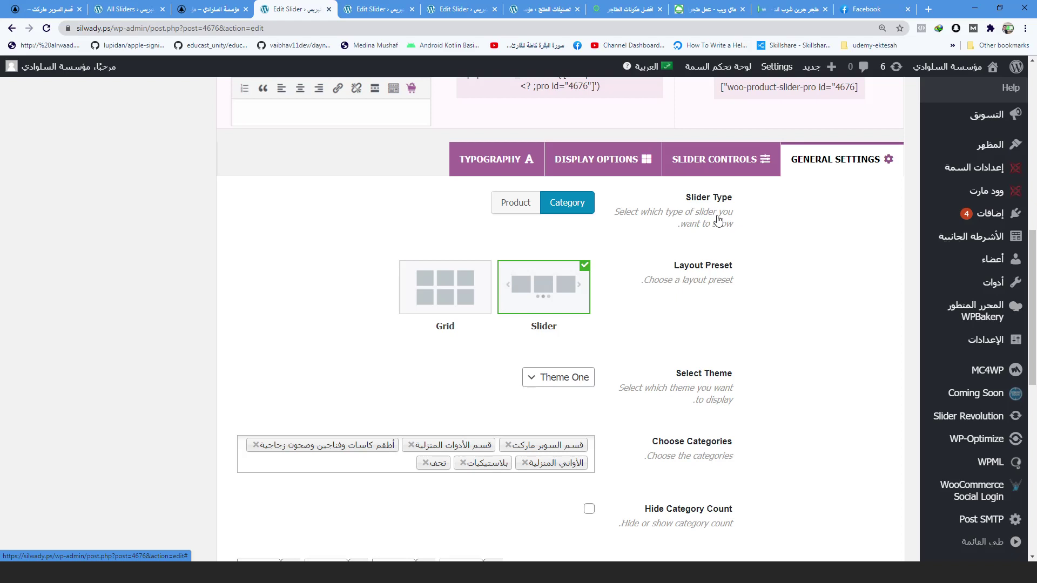
pyautogui.click(578, 162)
pyautogui.scroll(-5, 752, 292)
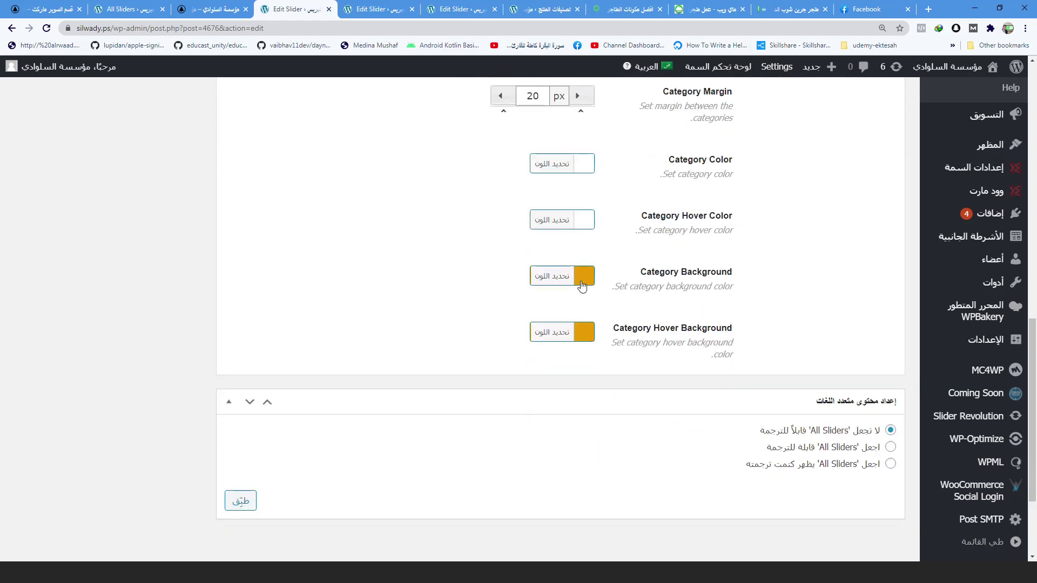
pyautogui.click(582, 286)
pyautogui.scroll(-3, 545, 459)
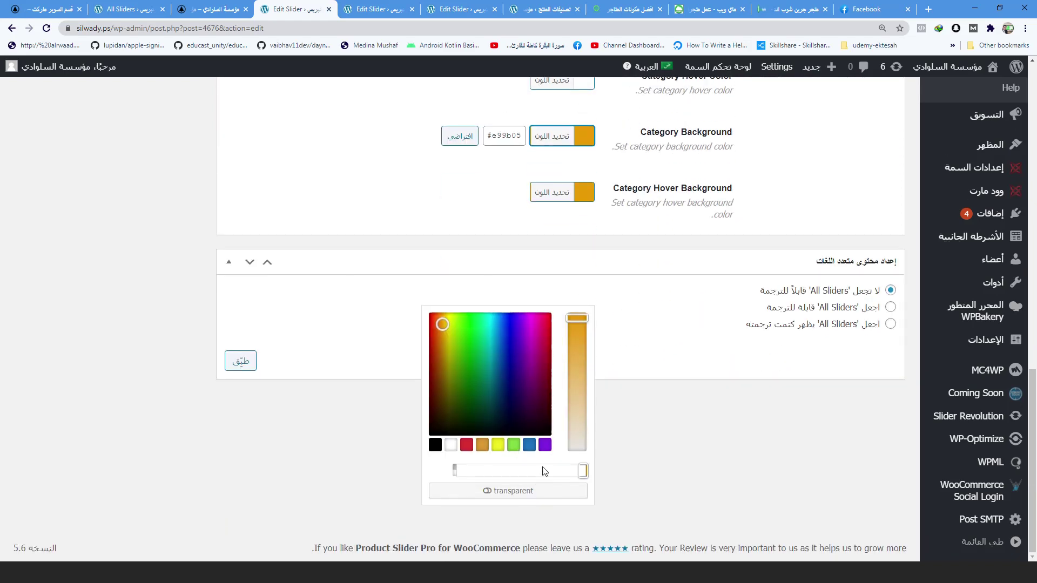
pyautogui.doubleClick(501, 135)
pyautogui.write('bc1e2b')
pyautogui.doubleClick(499, 141)
pyautogui.press('super+c')
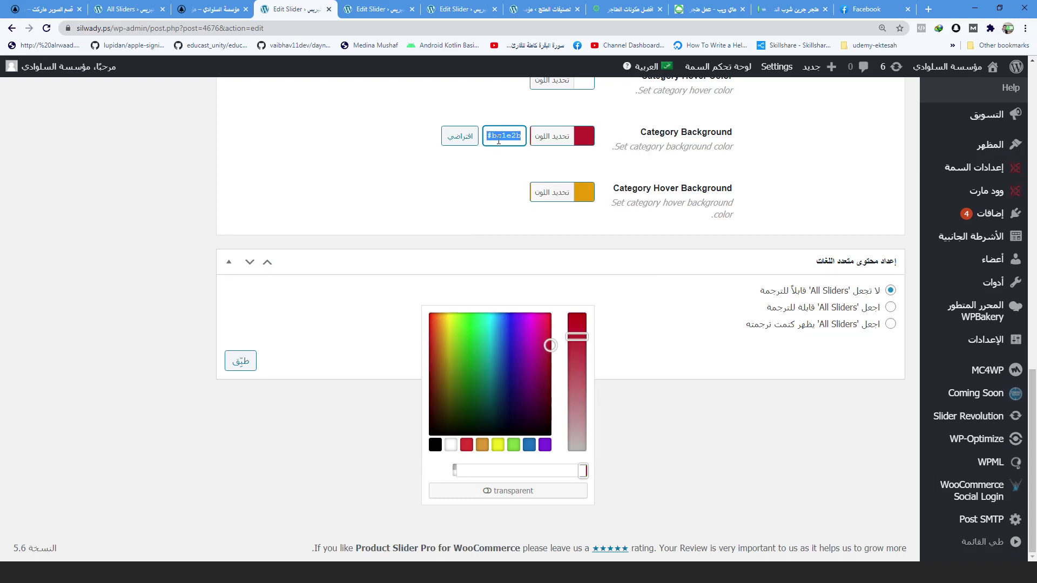
# Try #1d1f1e from the clipboard history as the Category Hover Background color.
pyautogui.click(585, 190)
pyautogui.click(583, 196)
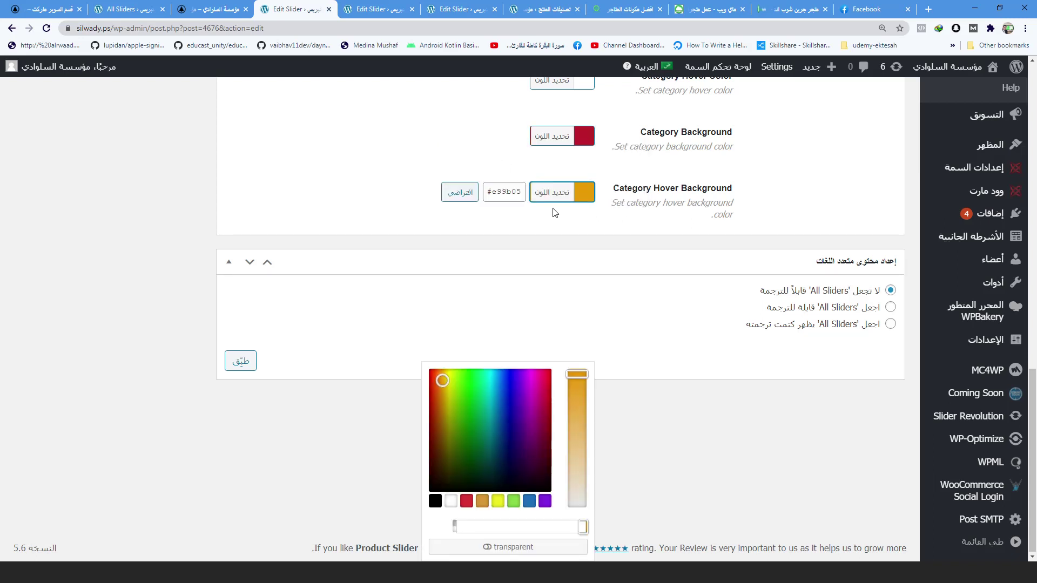
pyautogui.doubleClick(510, 196)
pyautogui.press('super+v')
pyautogui.click(531, 278)
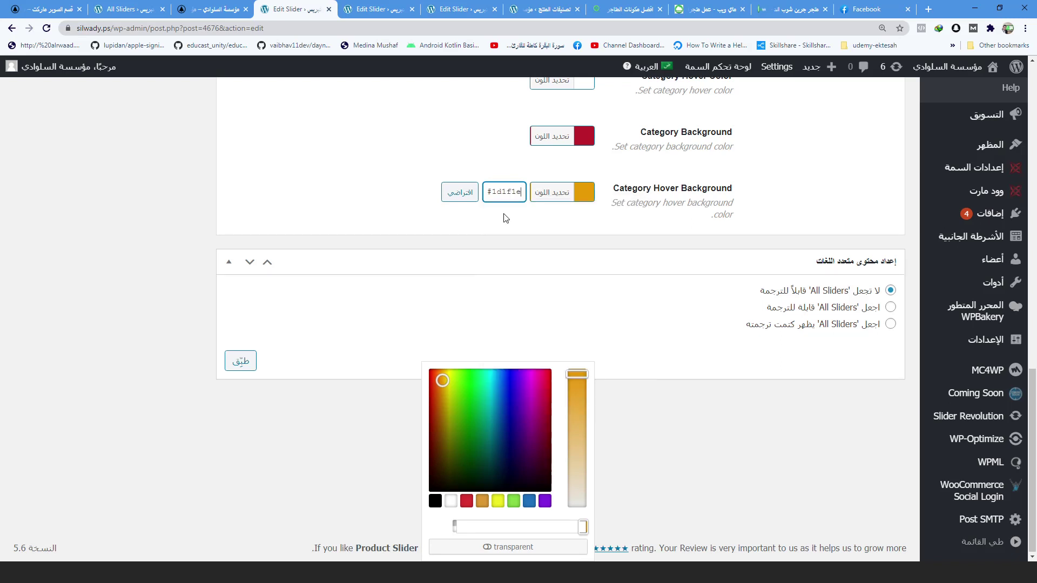
pyautogui.click(534, 179)
pyautogui.click(581, 197)
pyautogui.doubleClick(504, 193)
pyautogui.press('super+v')
pyautogui.click(523, 275)
# Replace the Category Hover Background color with #bc1e2b from the clipboard history.
pyautogui.click(577, 198)
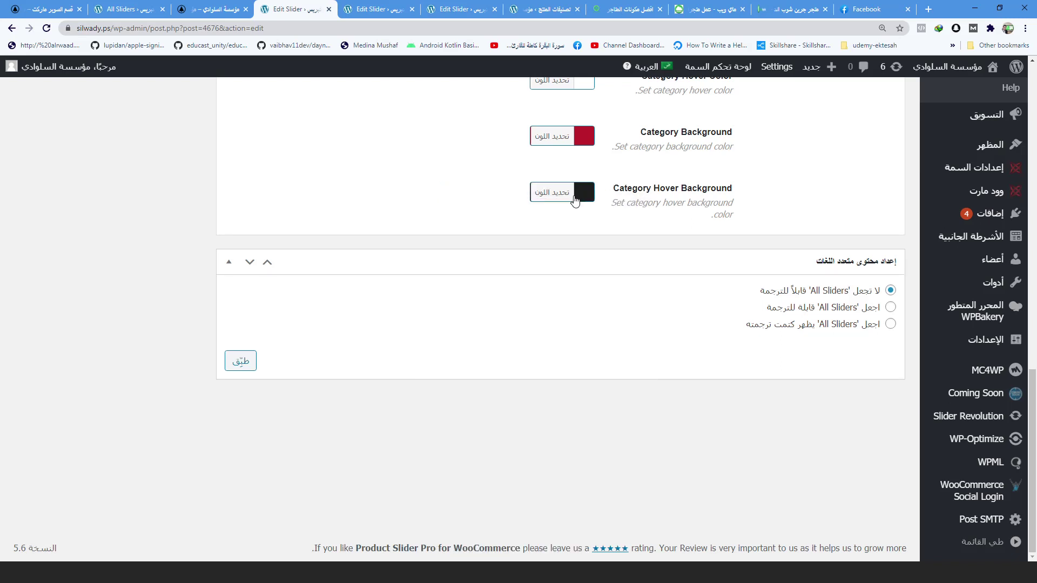
pyautogui.click(537, 198)
pyautogui.doubleClick(504, 192)
pyautogui.press('super+v')
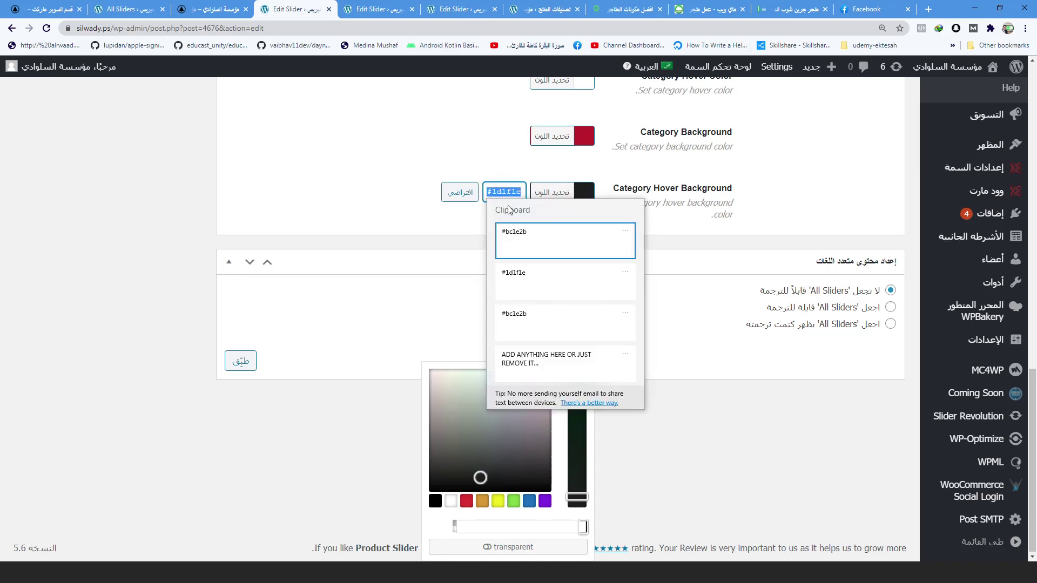
pyautogui.click(530, 233)
# Lighten the Category Hover Background color to #bc515a and update the slider.
pyautogui.click(577, 198)
pyautogui.click(578, 198)
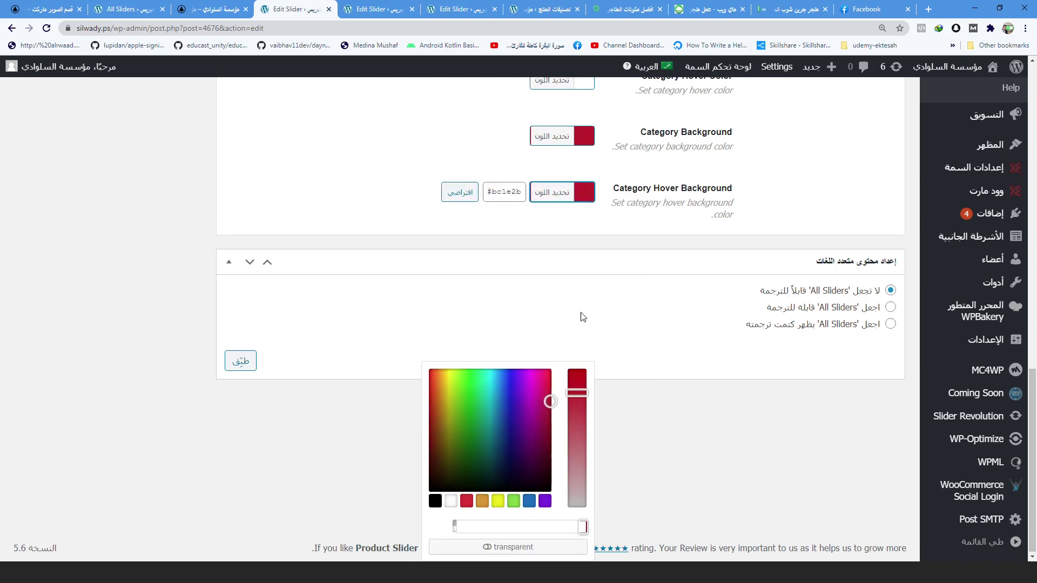
pyautogui.moveTo(582, 419); pyautogui.dragTo(580, 435)
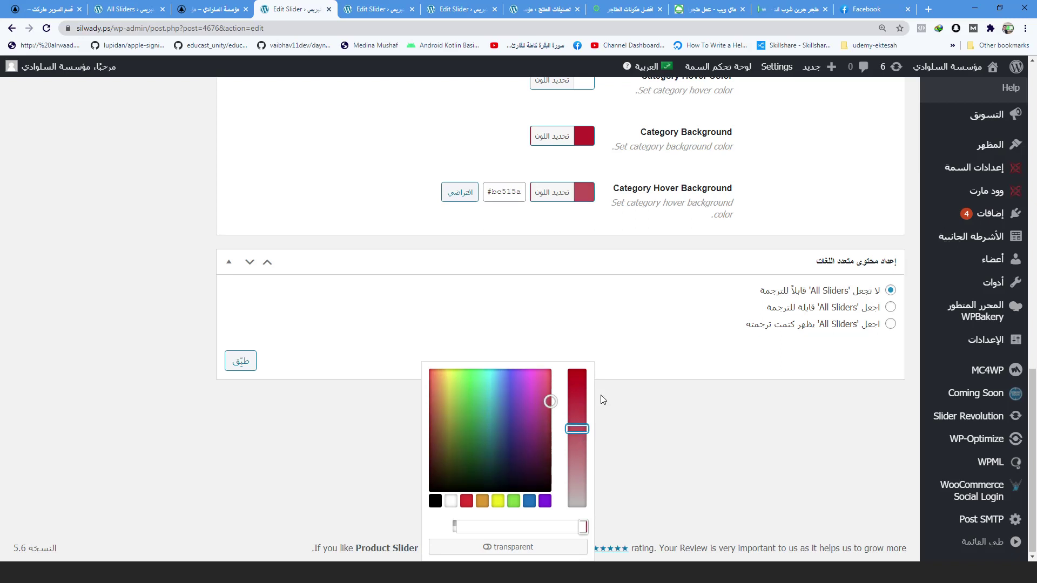
pyautogui.click(579, 228)
pyautogui.scroll(15, 648, 347)
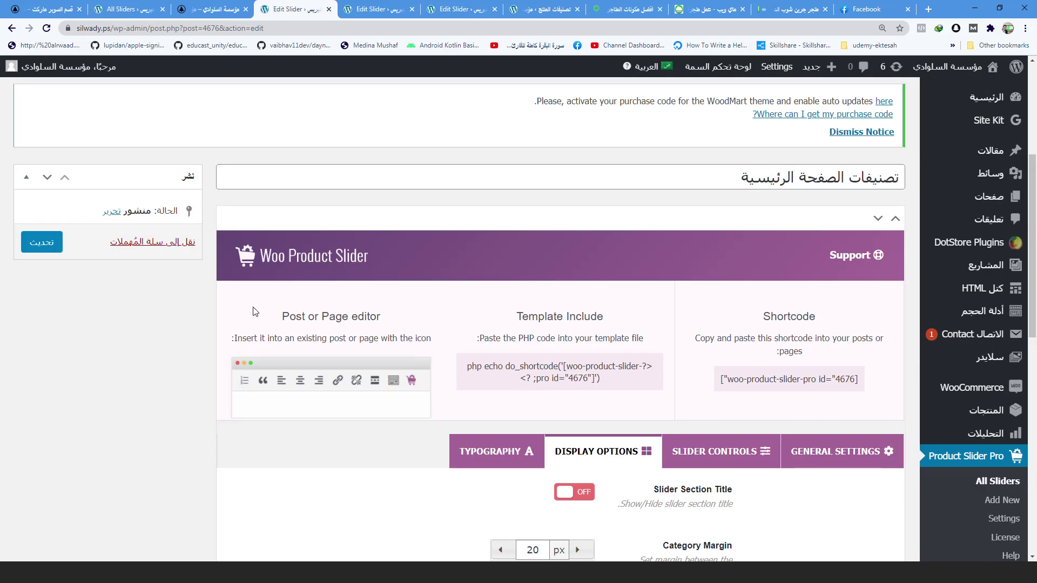
pyautogui.click(42, 242)
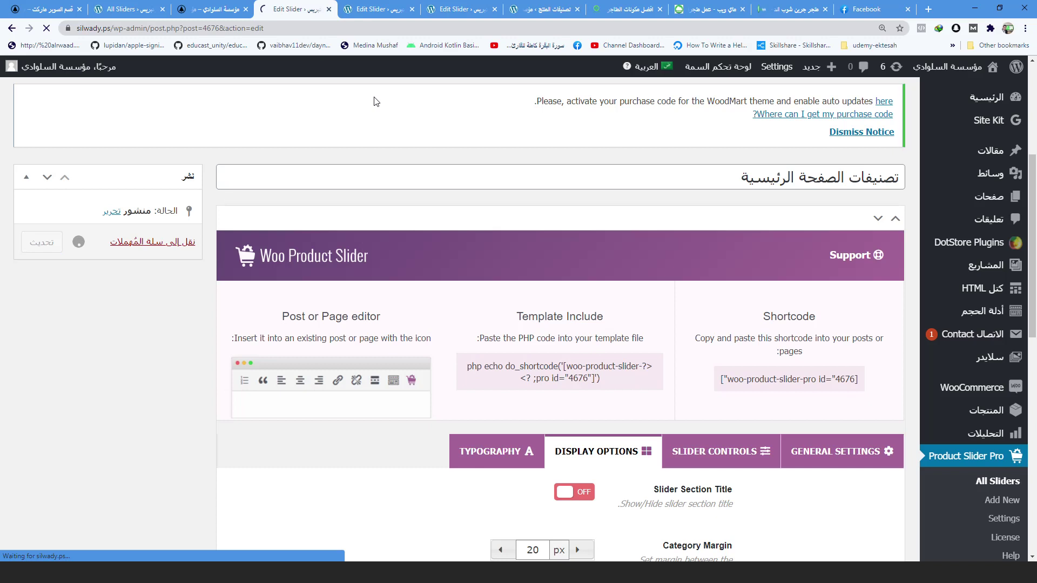
# Reload the store's home page and check the category slider colors, the product sections and the footer credit line.
pyautogui.click(223, 10)
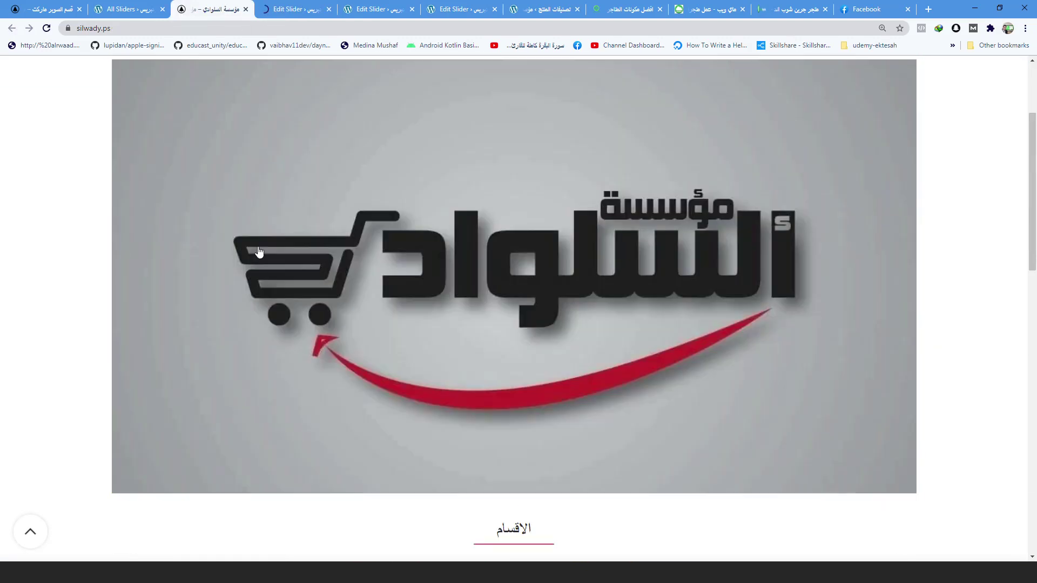
pyautogui.rightClick(93, 211)
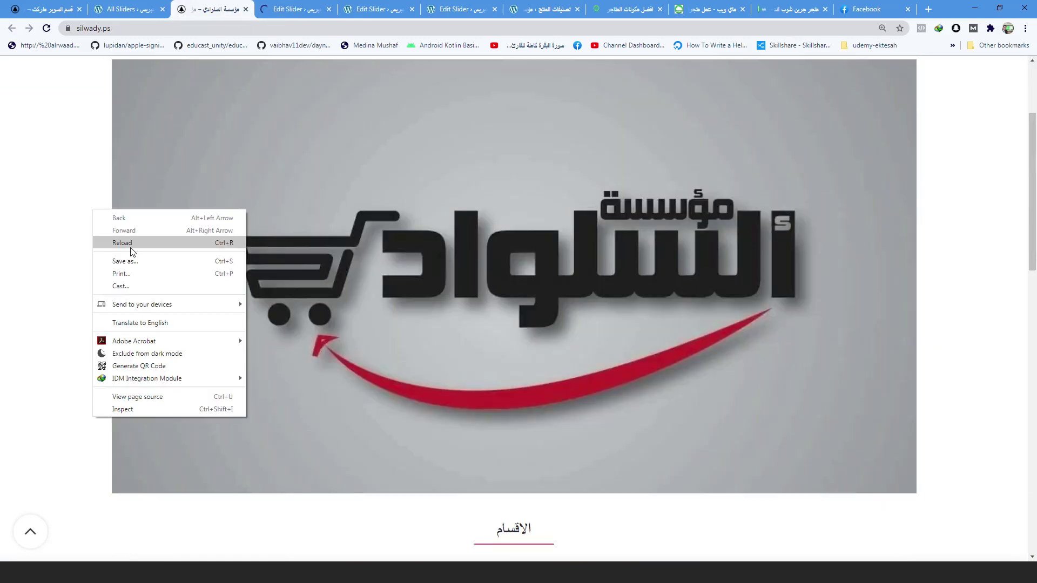
pyautogui.click(131, 250)
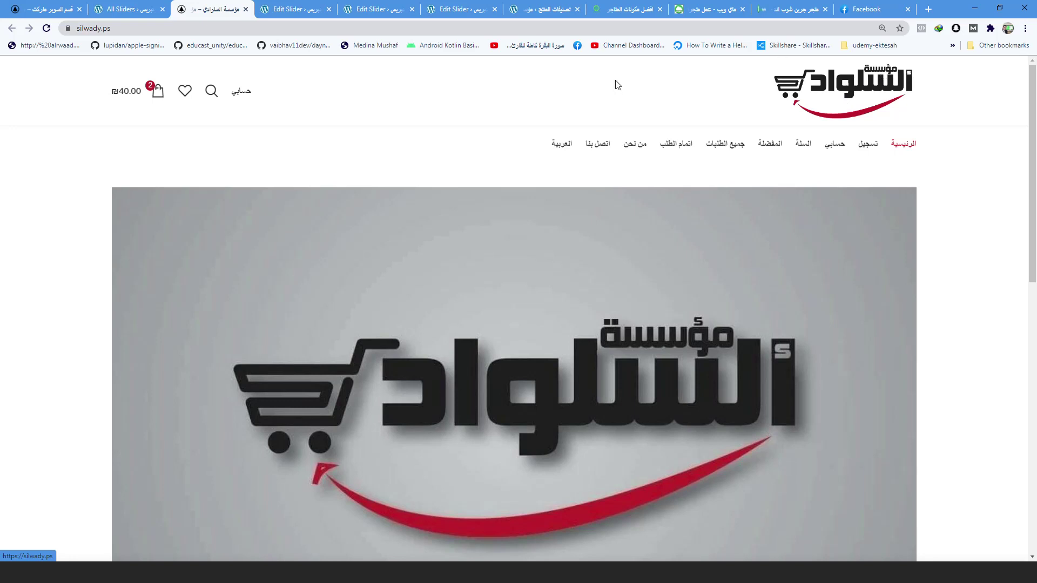
pyautogui.scroll(-6, 617, 85)
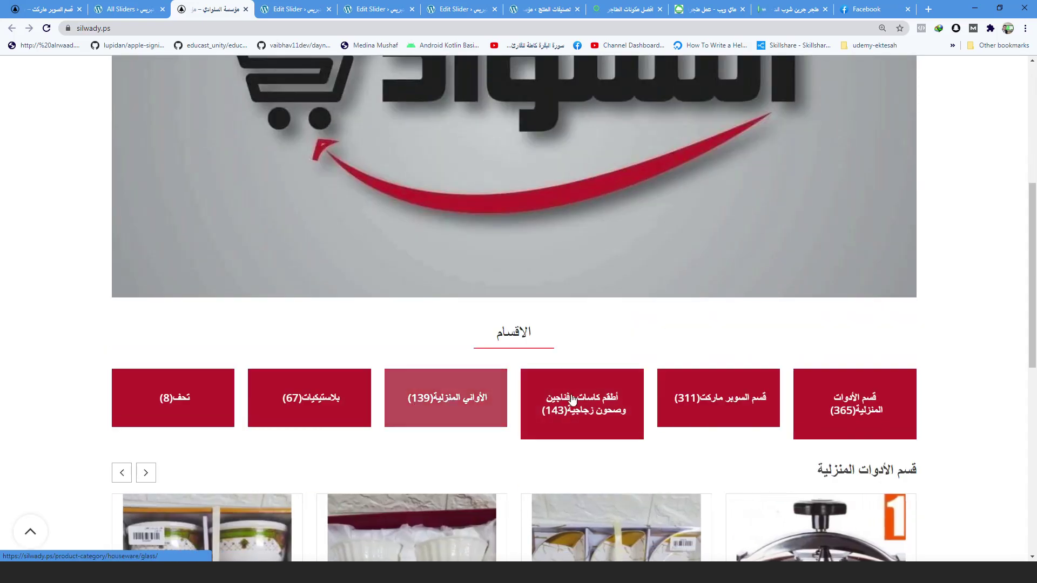
pyautogui.scroll(-6, 621, 388)
pyautogui.scroll(1, 675, 381)
pyautogui.scroll(-1, 686, 362)
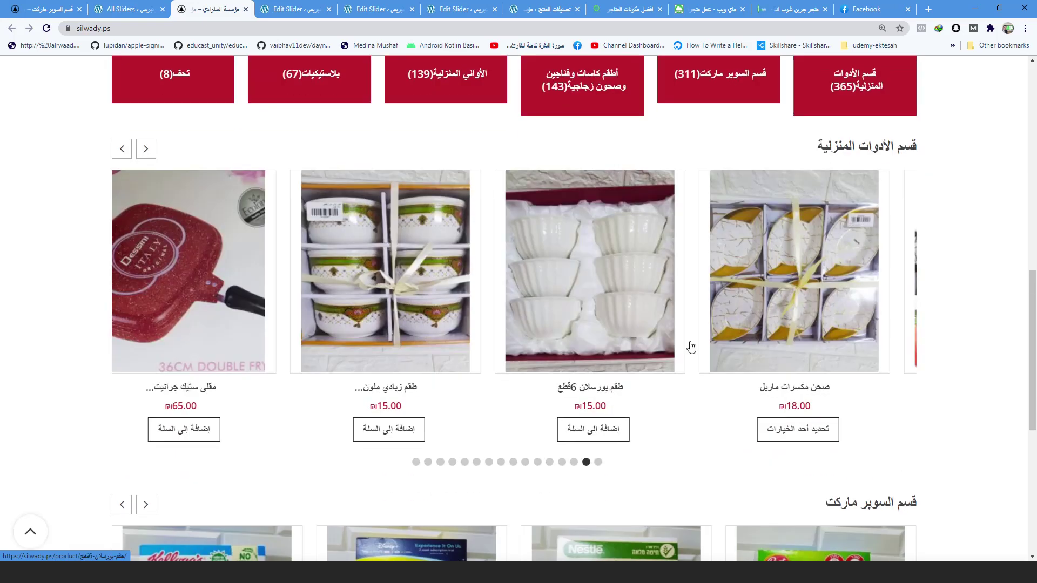
pyautogui.scroll(-7, 691, 347)
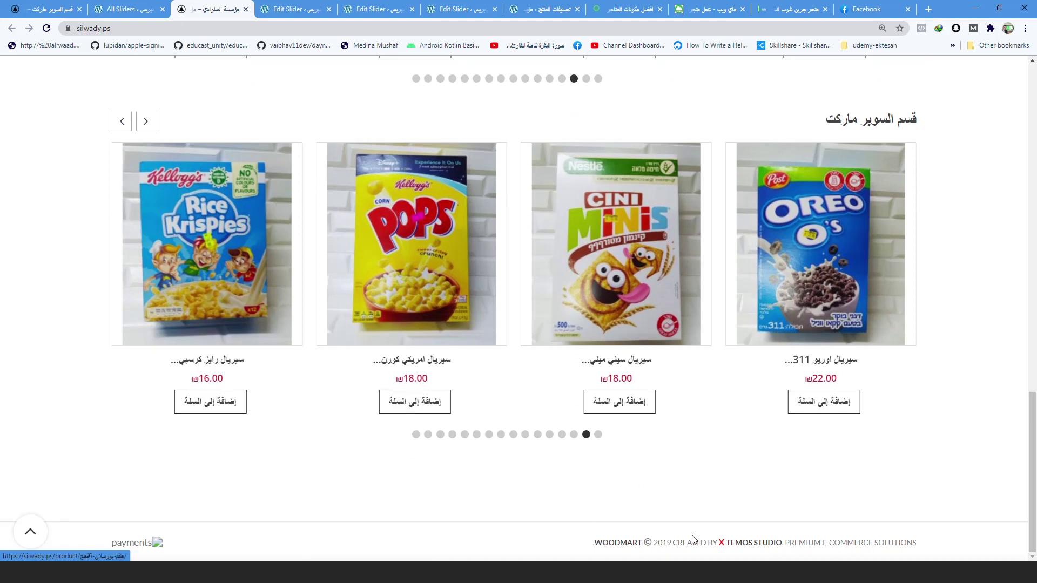
pyautogui.moveTo(696, 541); pyautogui.dragTo(742, 543)
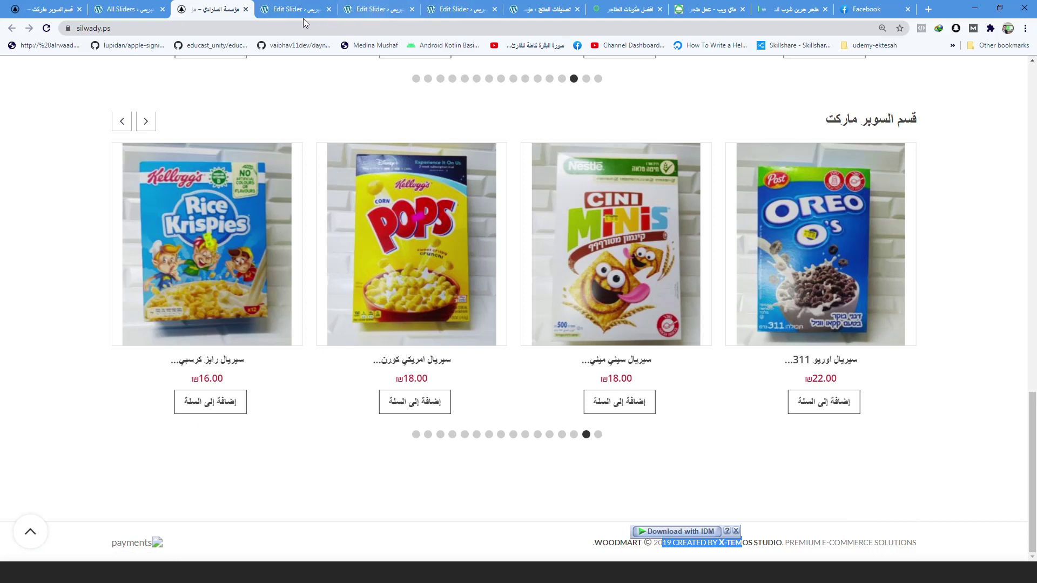
# Open the footer section (الفوتر) of the WoodMart theme settings in the WordPress admin.
pyautogui.click(287, 14)
pyautogui.scroll(-5, 983, 378)
pyautogui.moveTo(988, 368)
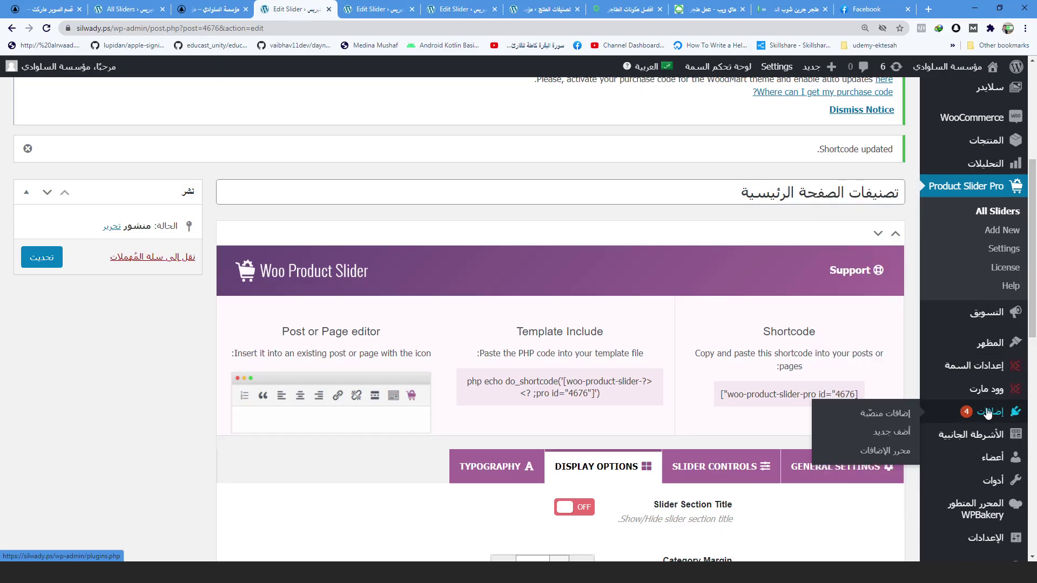
pyautogui.moveTo(997, 389)
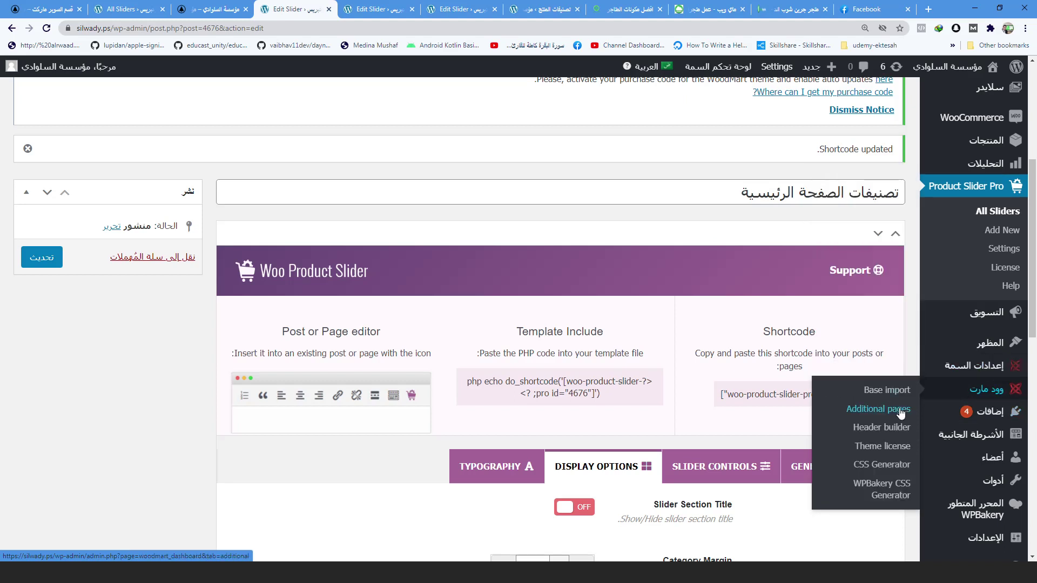
pyautogui.scroll(-2, 967, 443)
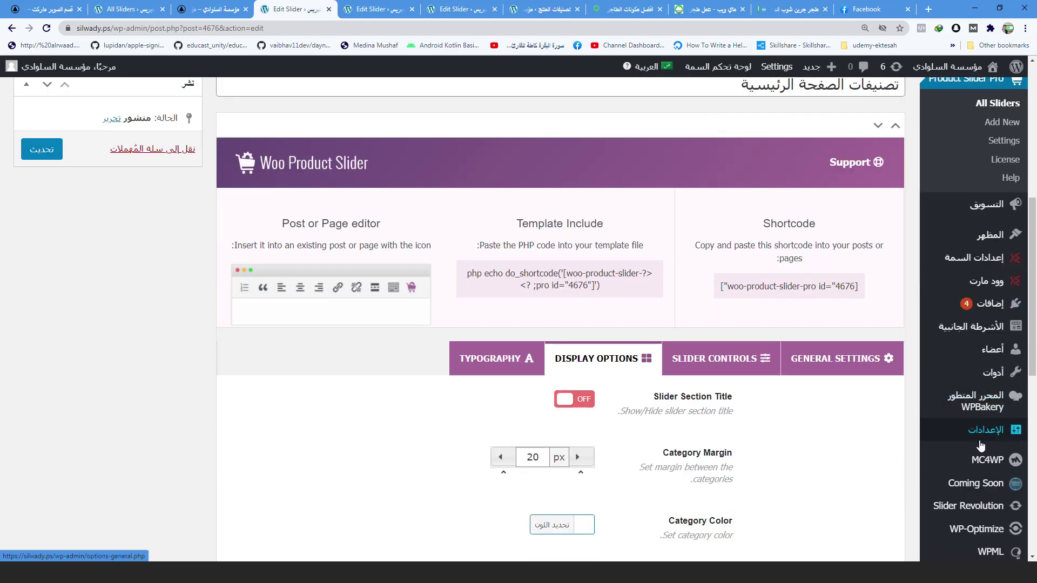
pyautogui.scroll(2, 980, 400)
pyautogui.scroll(2, 986, 382)
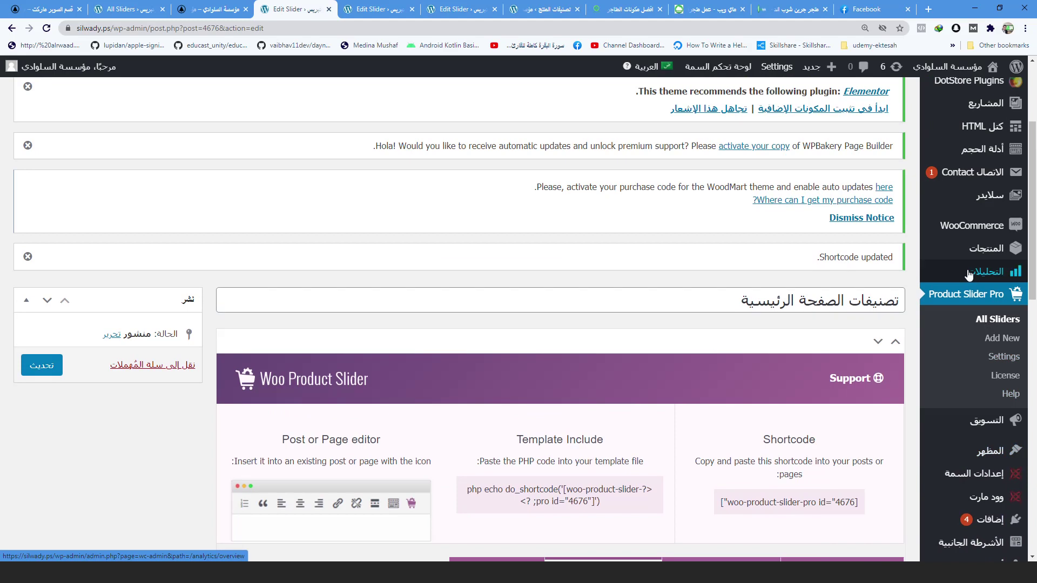
pyautogui.moveTo(968, 239)
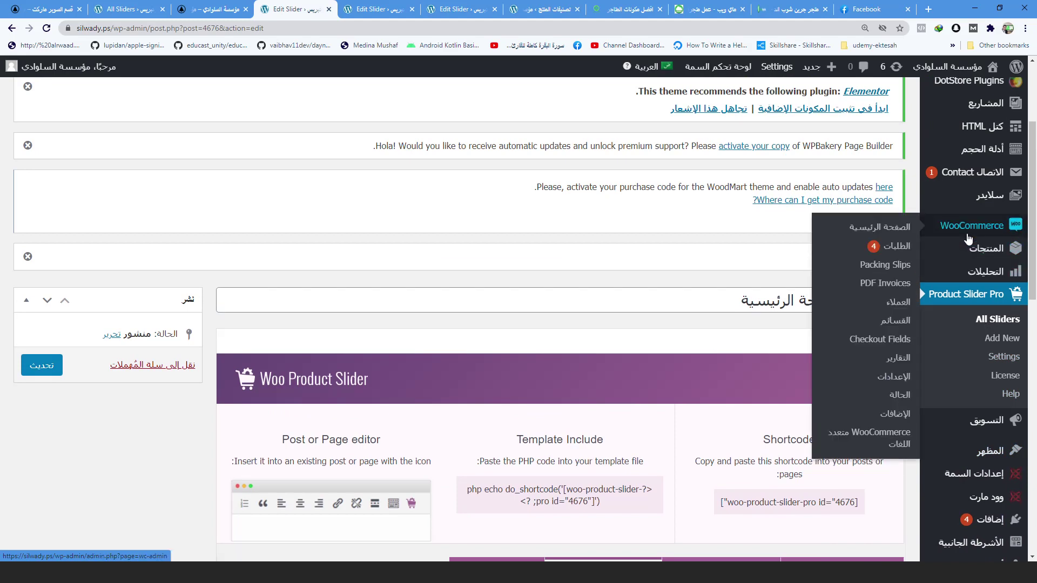
pyautogui.moveTo(972, 474)
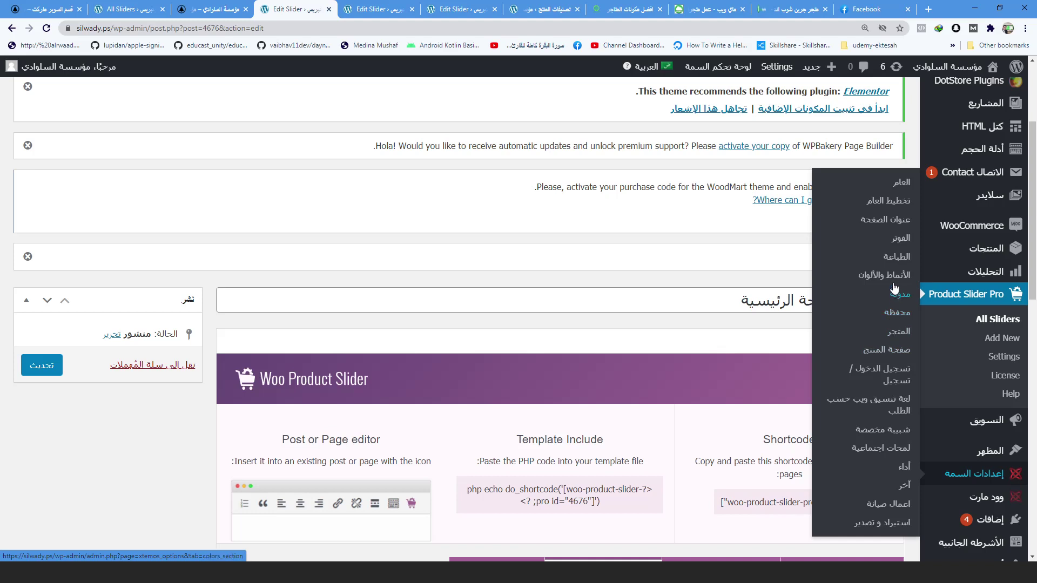
pyautogui.click(890, 240)
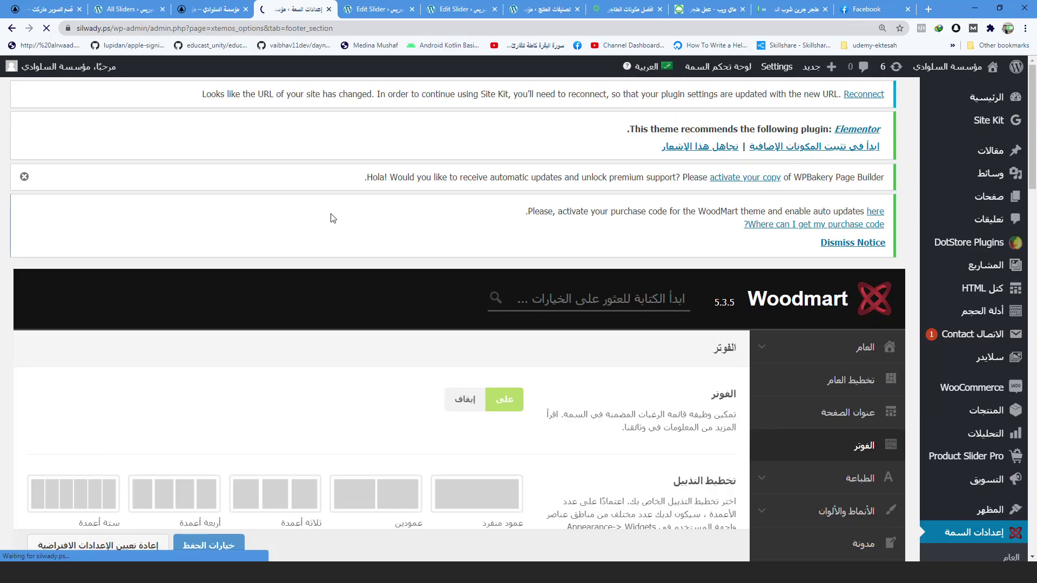
# Set the footer layout to a single column (عمود منفرد).
pyautogui.scroll(-4, 668, 343)
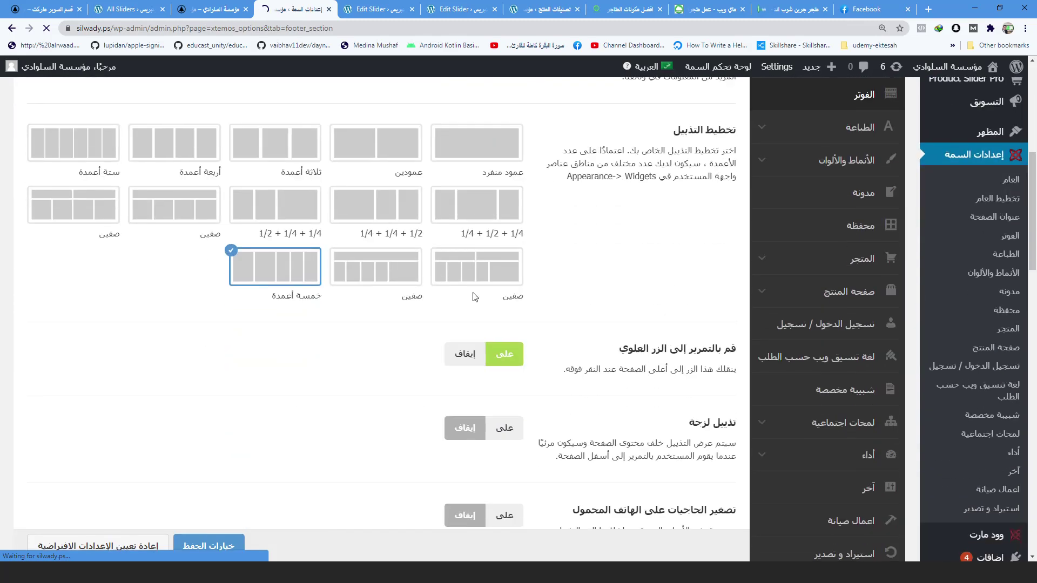
pyautogui.scroll(2, 690, 268)
pyautogui.click(483, 260)
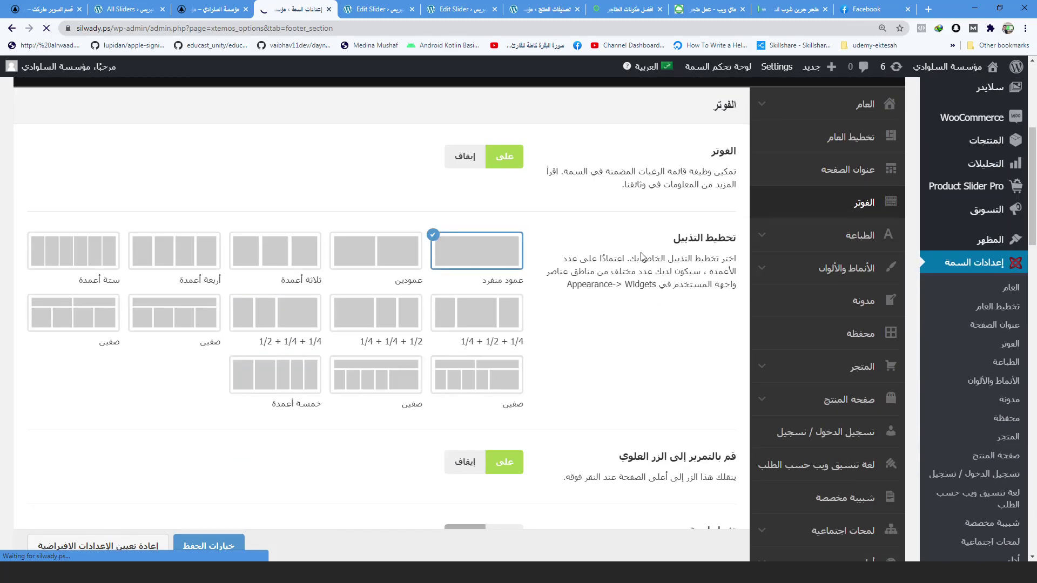
# Delete the payments image code from the text beside the footer copyrights.
pyautogui.scroll(-10, 632, 230)
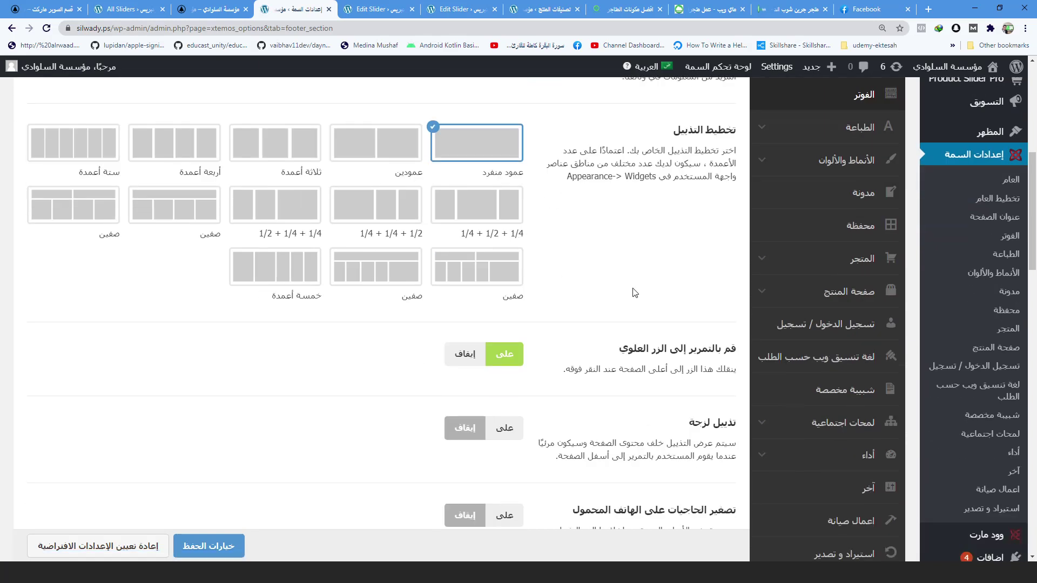
pyautogui.scroll(-7, 633, 288)
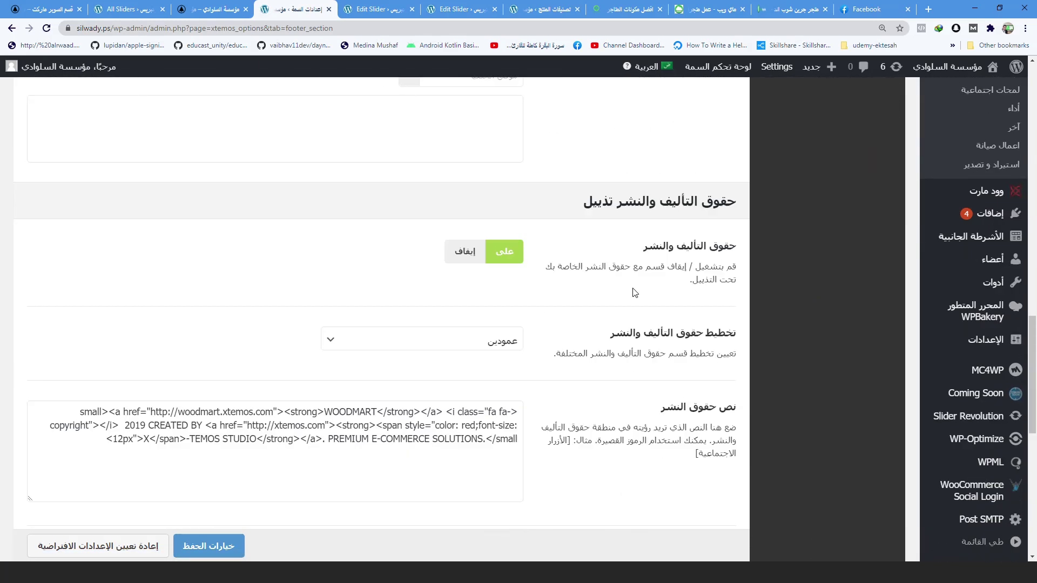
pyautogui.click(398, 233)
pyautogui.click(465, 341)
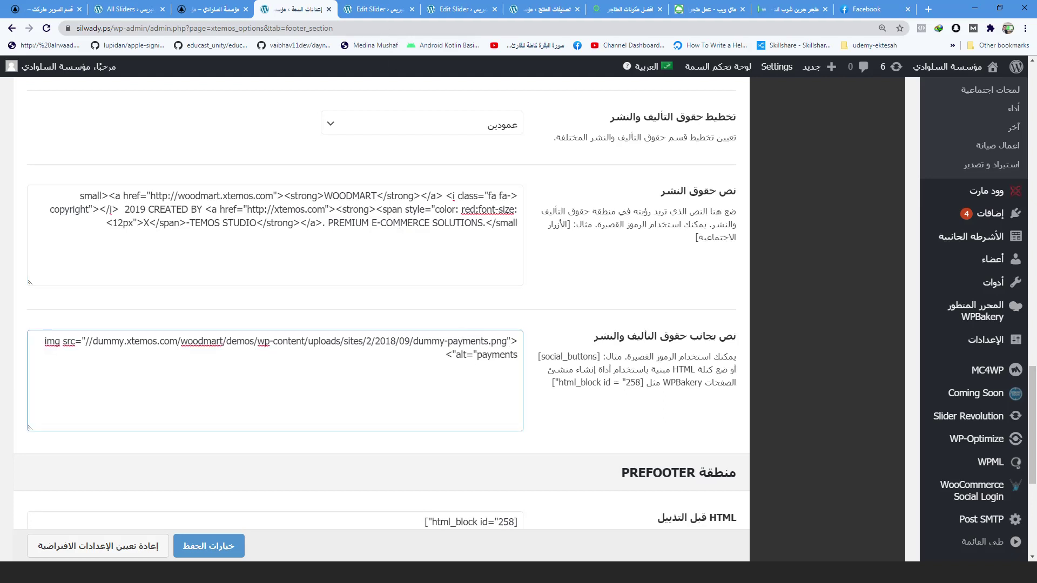
pyautogui.click(373, 9)
pyautogui.click(293, 12)
pyautogui.hotkey('ctrl', 'a')
pyautogui.press('BackSpace')
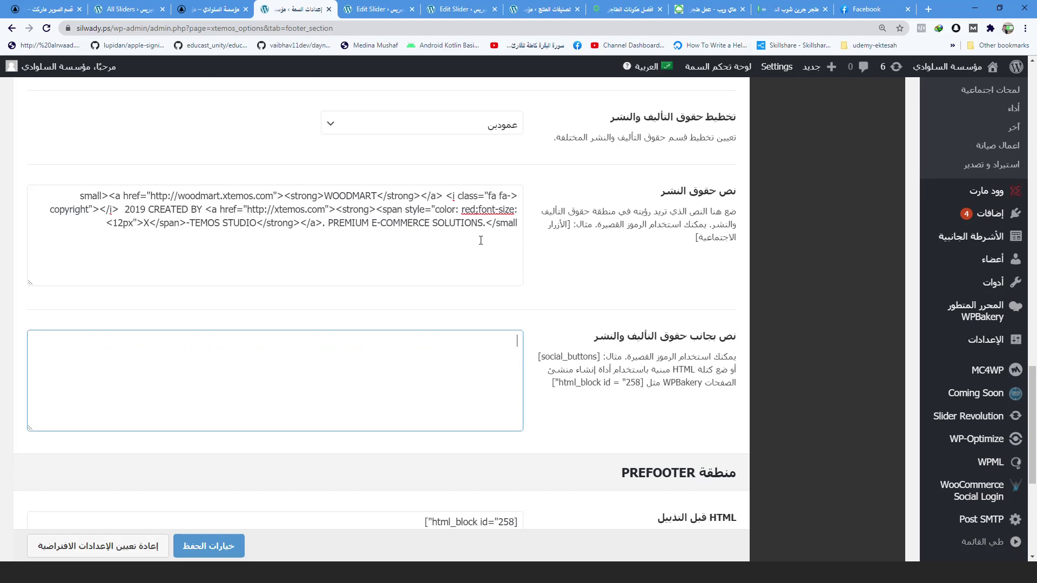
# Inspect the copyright text area in the developer tools and give its element style direction: ltr.
pyautogui.click(480, 232)
pyautogui.hotkey('ctrl', 'a')
pyautogui.rightClick(431, 249)
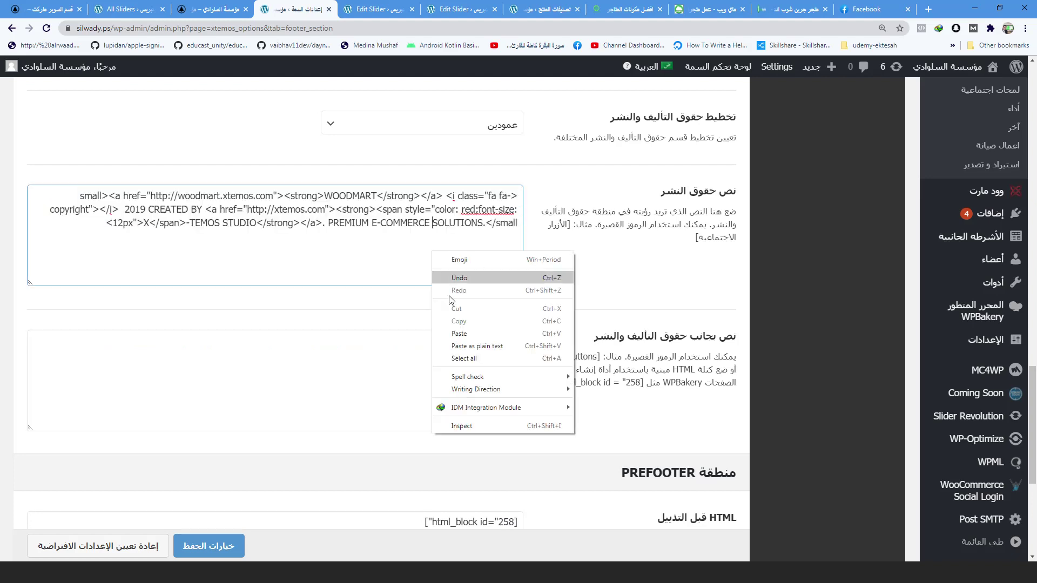
pyautogui.click(484, 426)
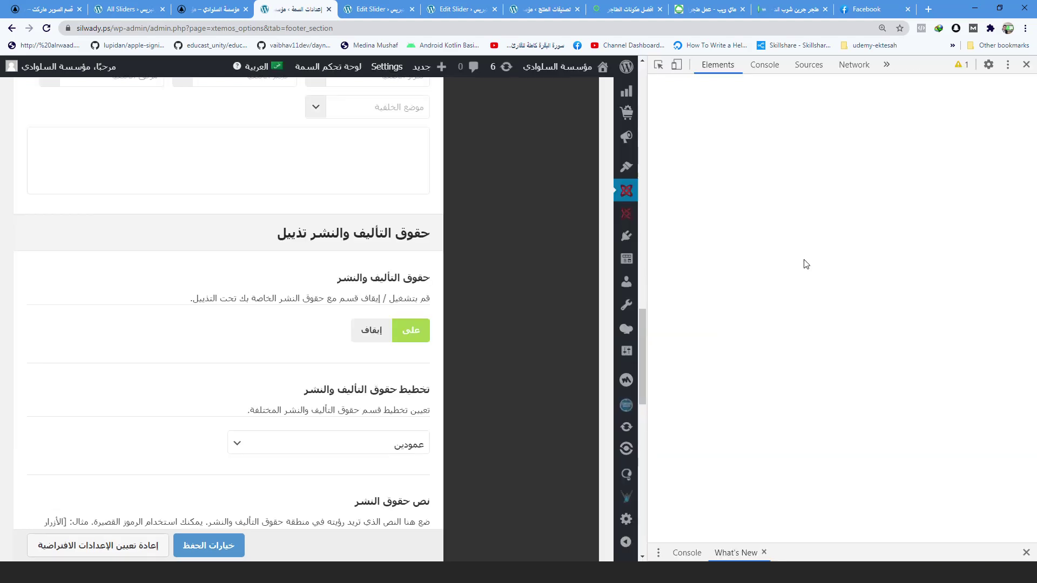
pyautogui.scroll(-7, 458, 291)
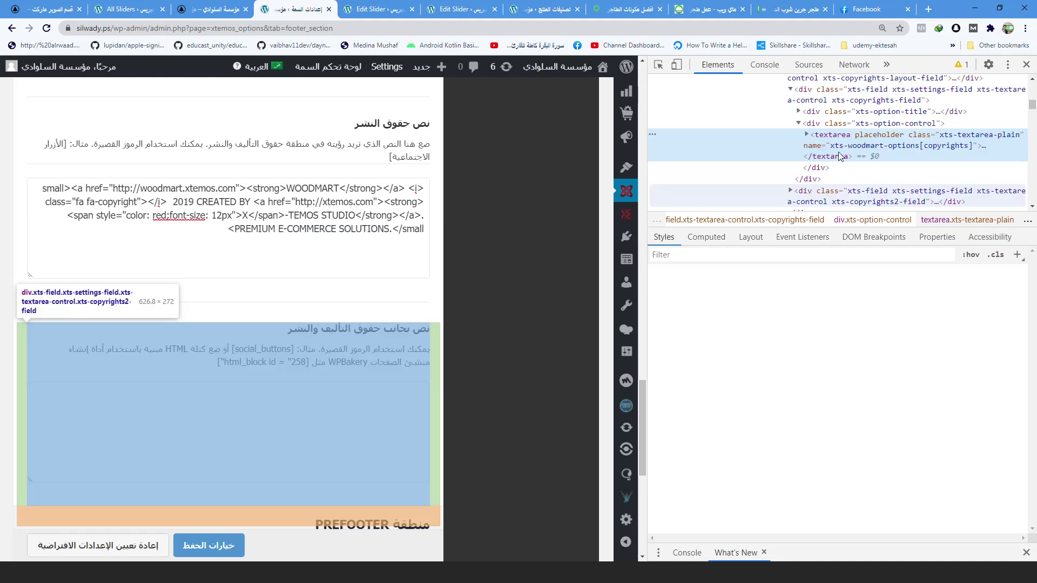
pyautogui.click(706, 281)
pyautogui.write('direction: ltr;')
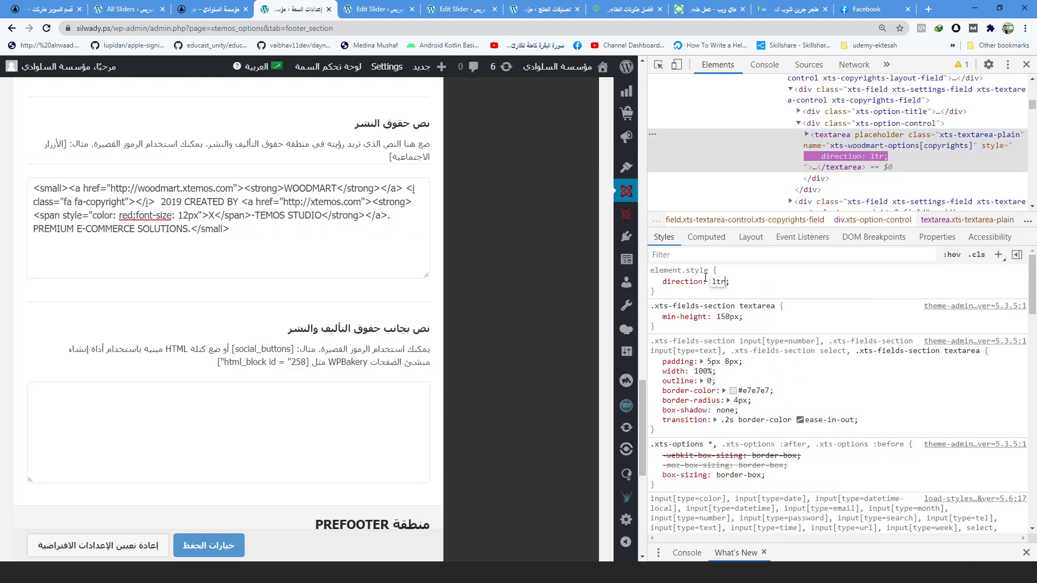
# Replace "2019 CREATED BY" in the copyright text with "تمت البرمجة والتصميم من قبل".
pyautogui.click(238, 200)
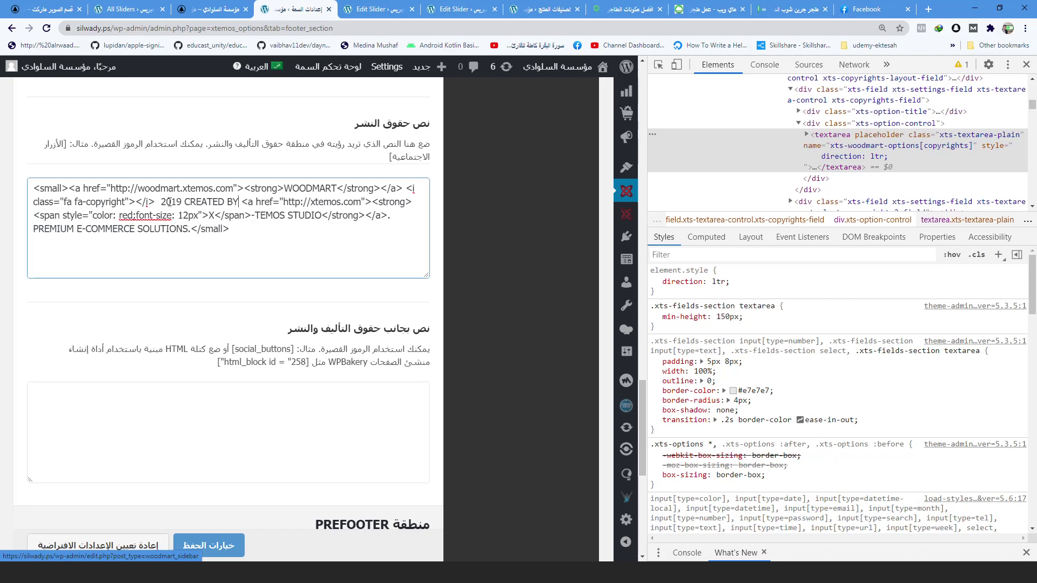
pyautogui.moveTo(160, 201); pyautogui.dragTo(239, 200)
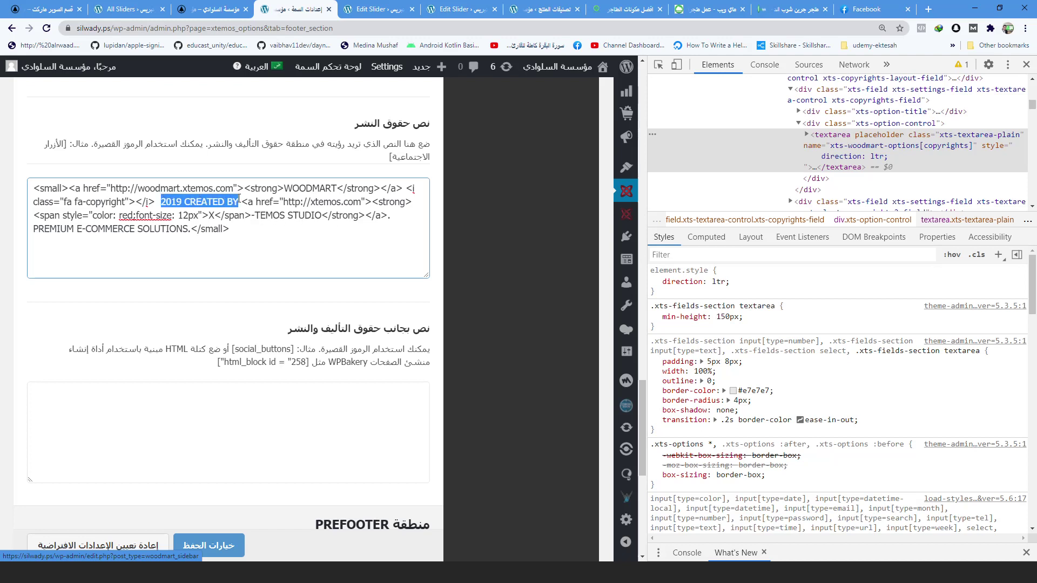
pyautogui.write('ت ')
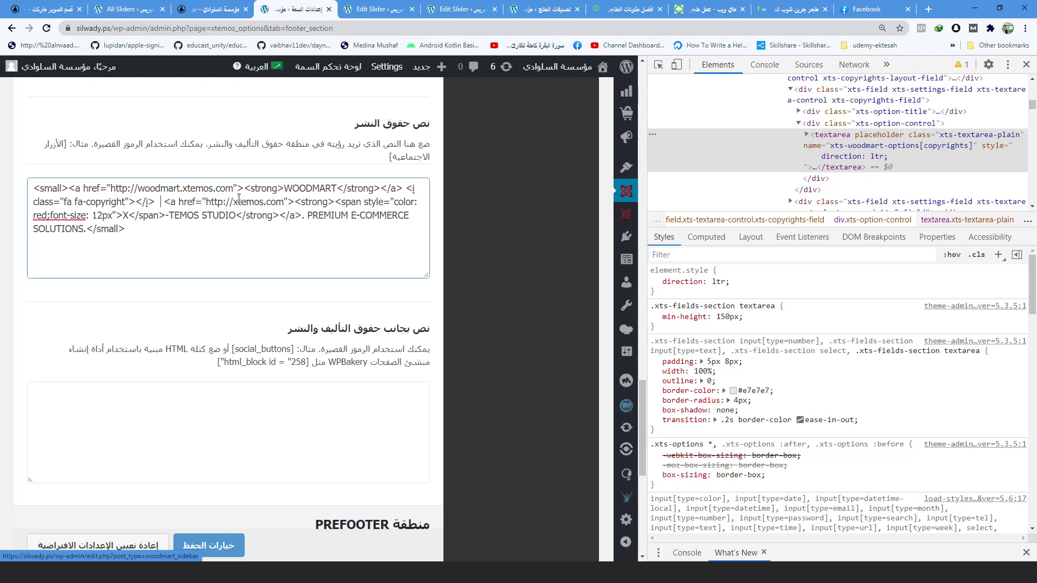
pyautogui.write('مت البرمجة')
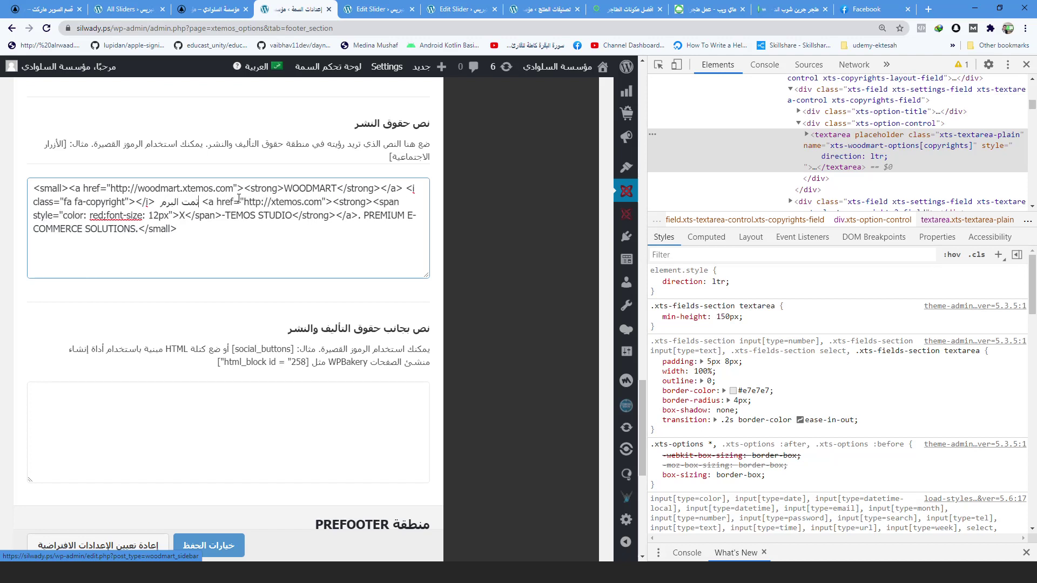
pyautogui.write(' والتصميم من')
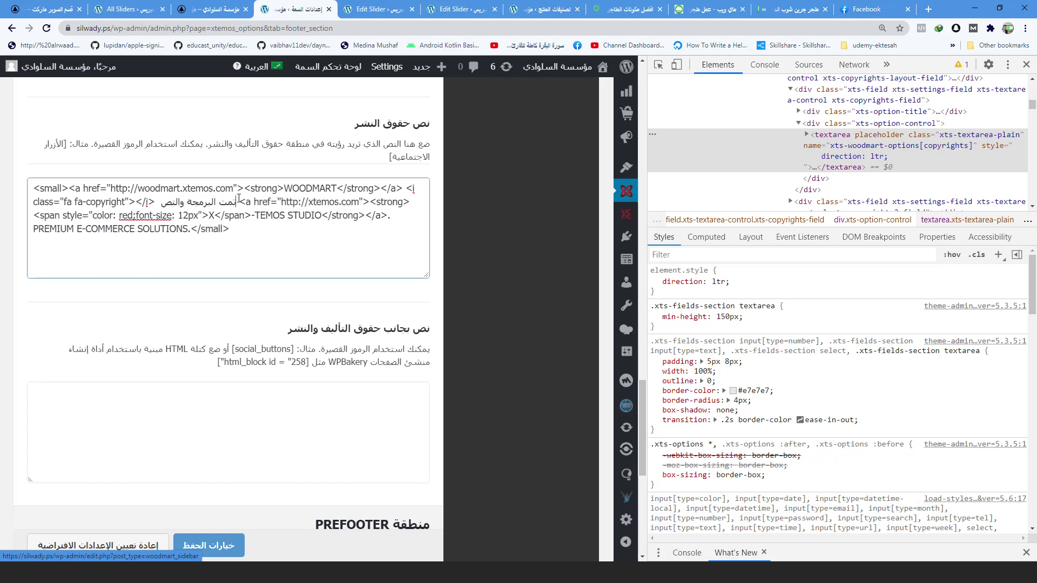
pyautogui.write('ل')
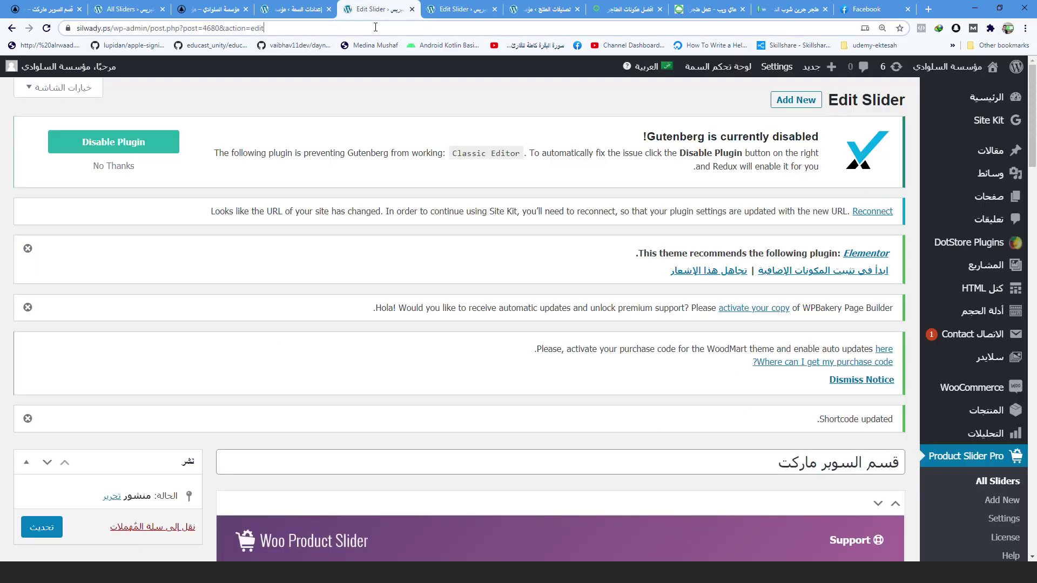
pyautogui.click(380, 10)
pyautogui.write('greenl')
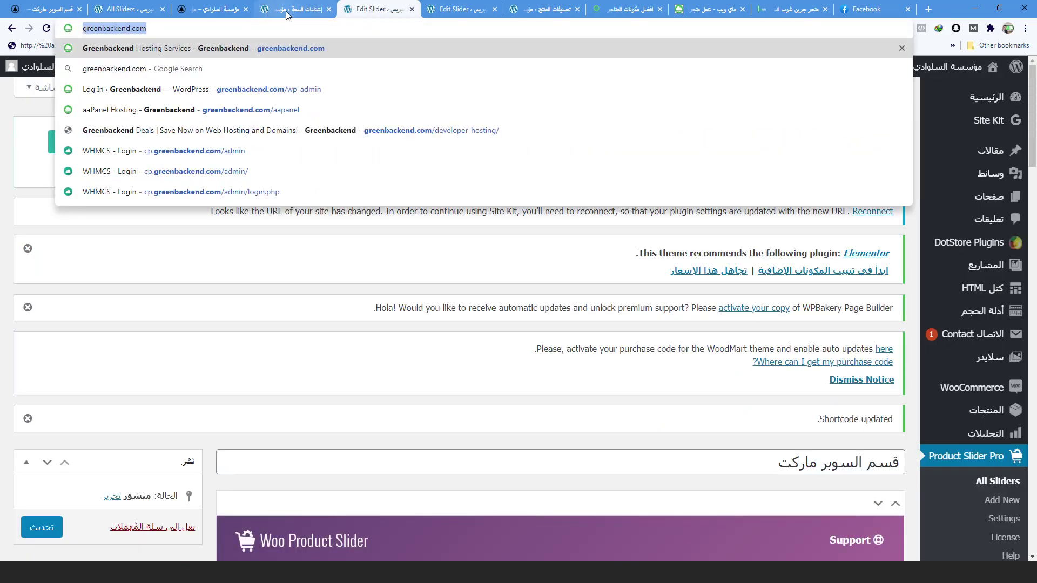
pyautogui.click(297, 9)
pyautogui.moveTo(324, 202); pyautogui.dragTo(403, 204)
pyautogui.write('http://greenland.com')
pyautogui.hotkey('ctrl', 'z')
pyautogui.click(358, 215)
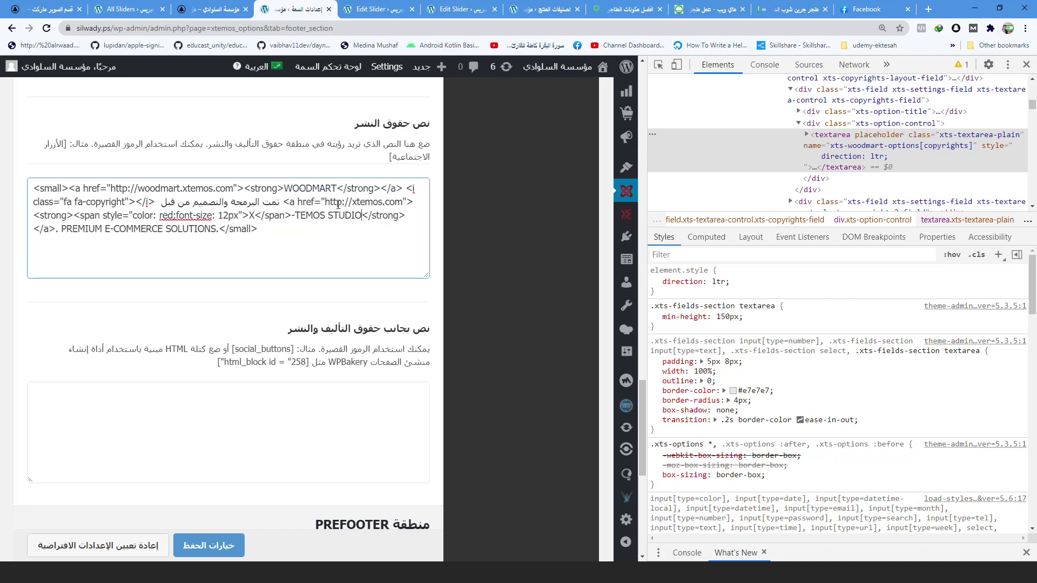
pyautogui.moveTo(331, 202); pyautogui.dragTo(391, 202)
pyautogui.write('https://greenbackend.com/')
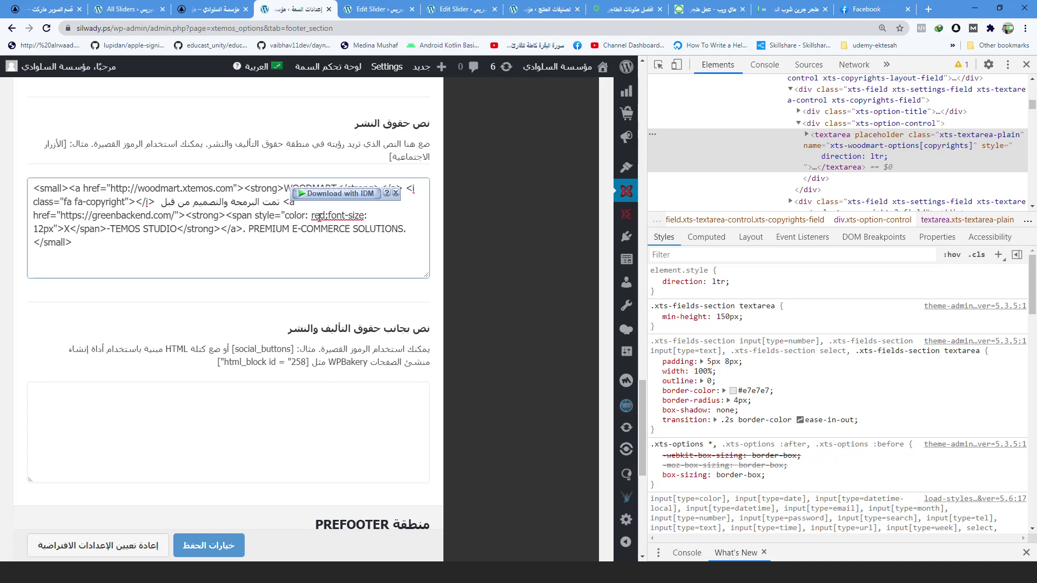
# In the copyright text, set the credit's span color to green and replace "X-TEMOS STUDIO" with "Green" inside the span and "Backend" after it.
pyautogui.click(64, 229)
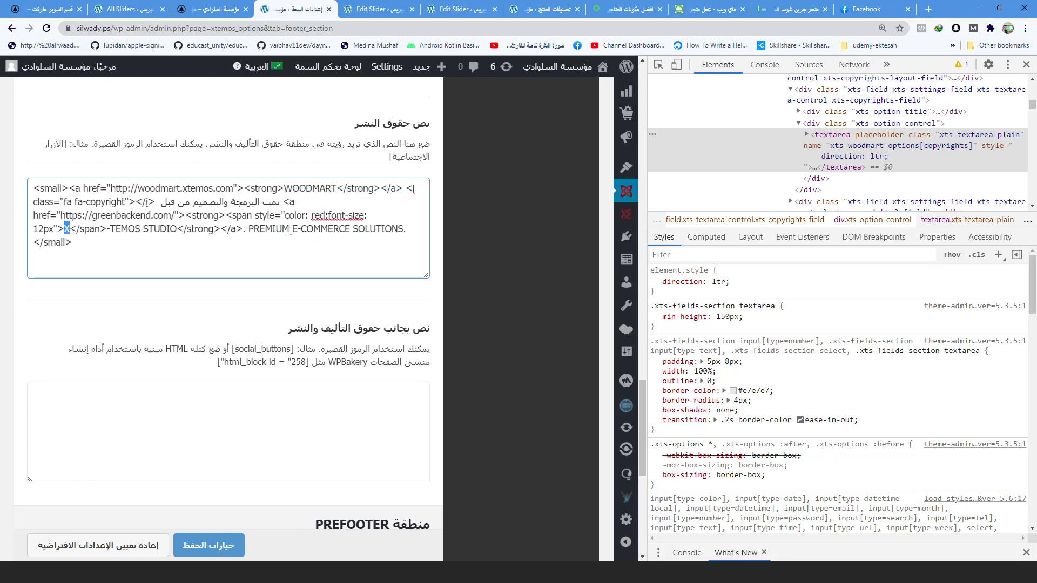
pyautogui.moveTo(233, 215); pyautogui.dragTo(214, 229)
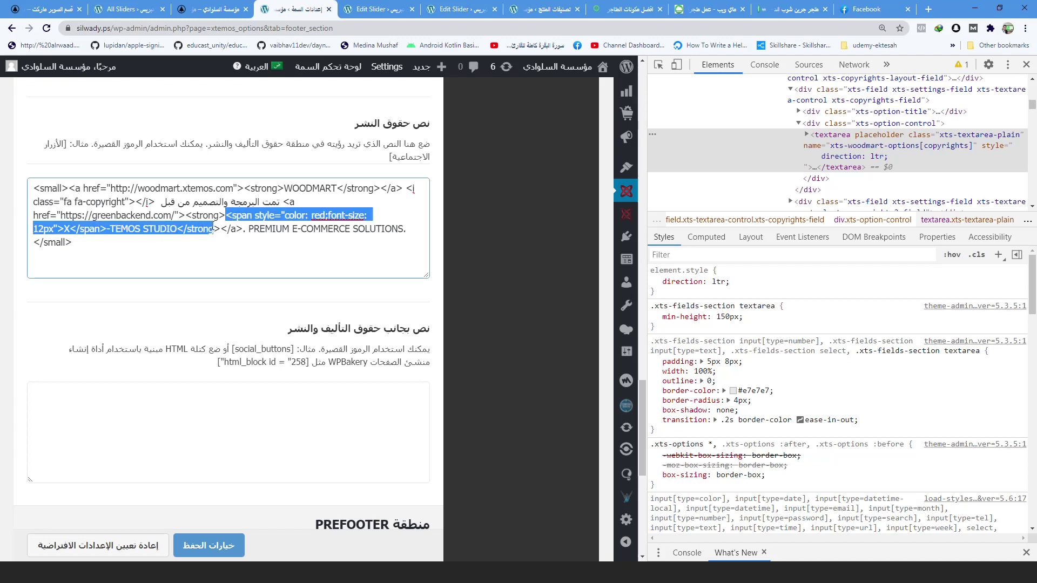
pyautogui.click(287, 226)
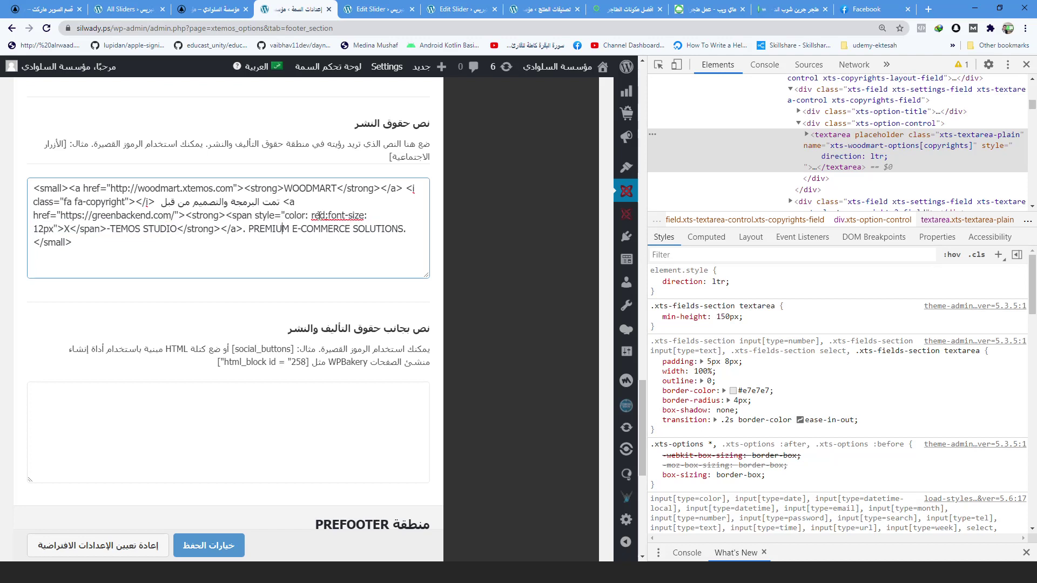
pyautogui.write('green')
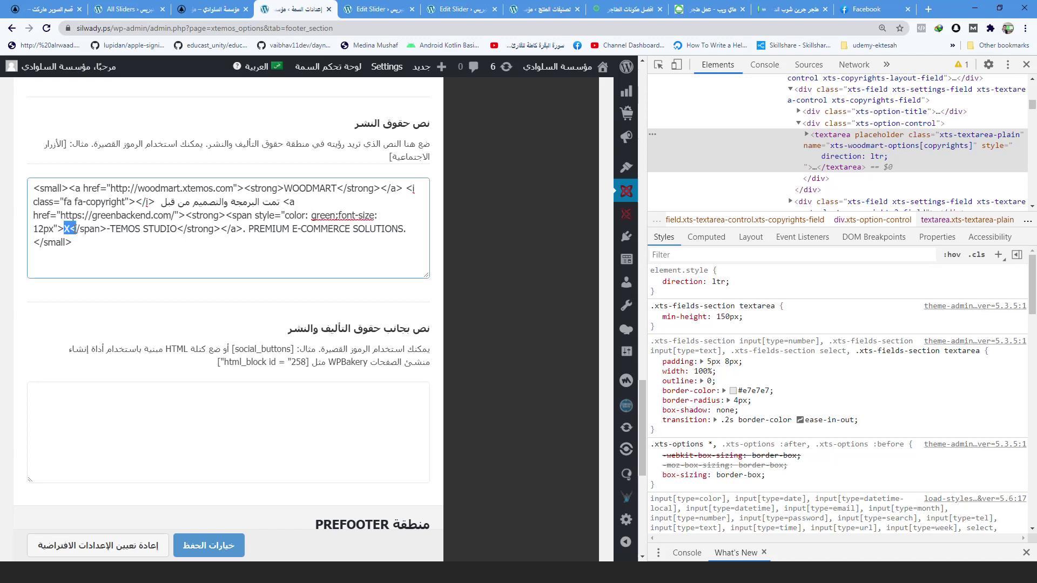
pyautogui.write('Green')
pyautogui.moveTo(128, 229); pyautogui.dragTo(197, 229)
pyautogui.write('Backend')
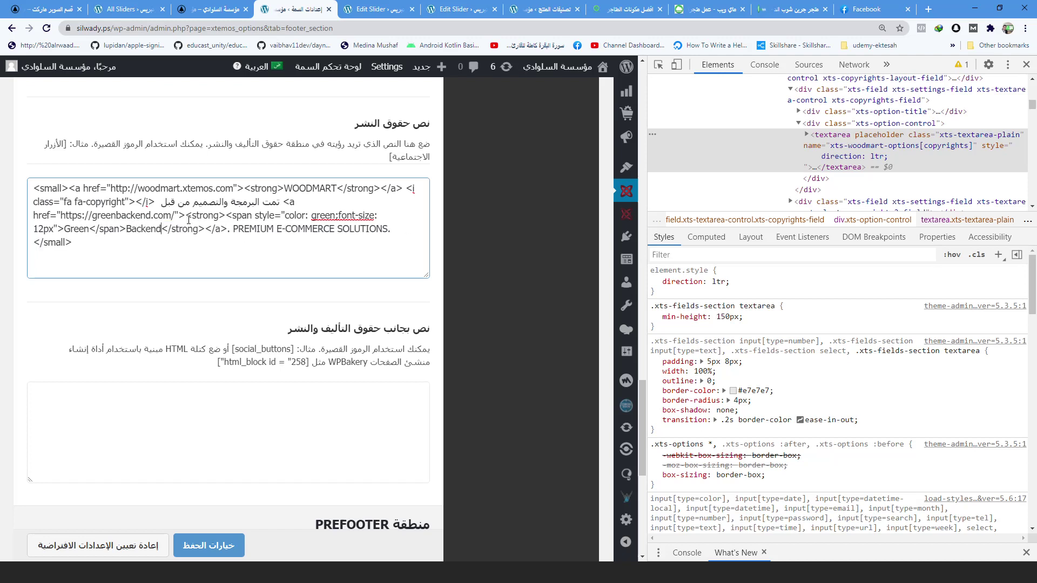
# Replace "PREMIUM E-COMMERCE SOLUTIONS." in the copyright text with "Hosting" and save the footer options.
pyautogui.moveTo(232, 231); pyautogui.dragTo(391, 227)
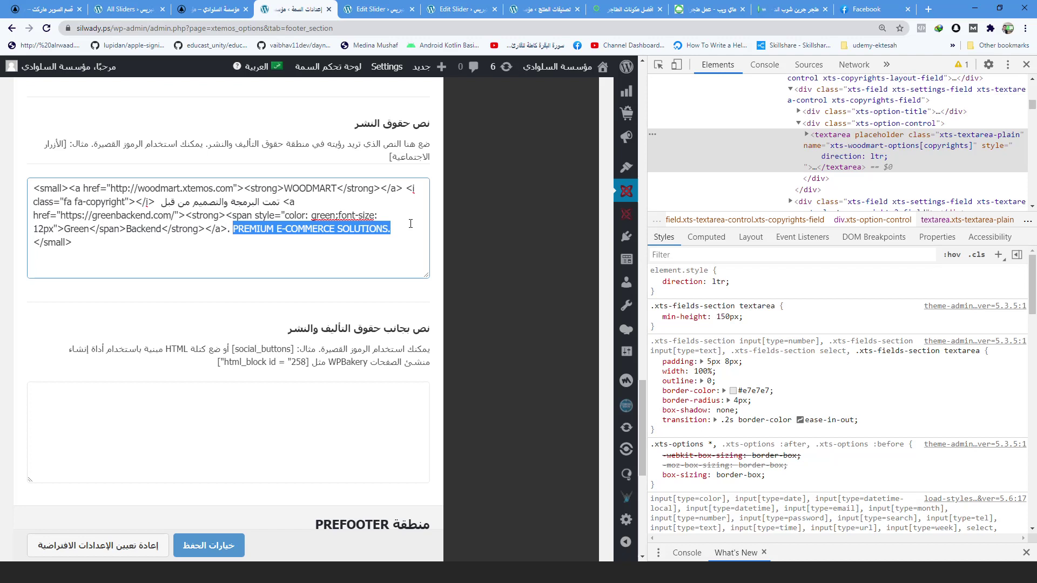
pyautogui.write('Hosting</small>')
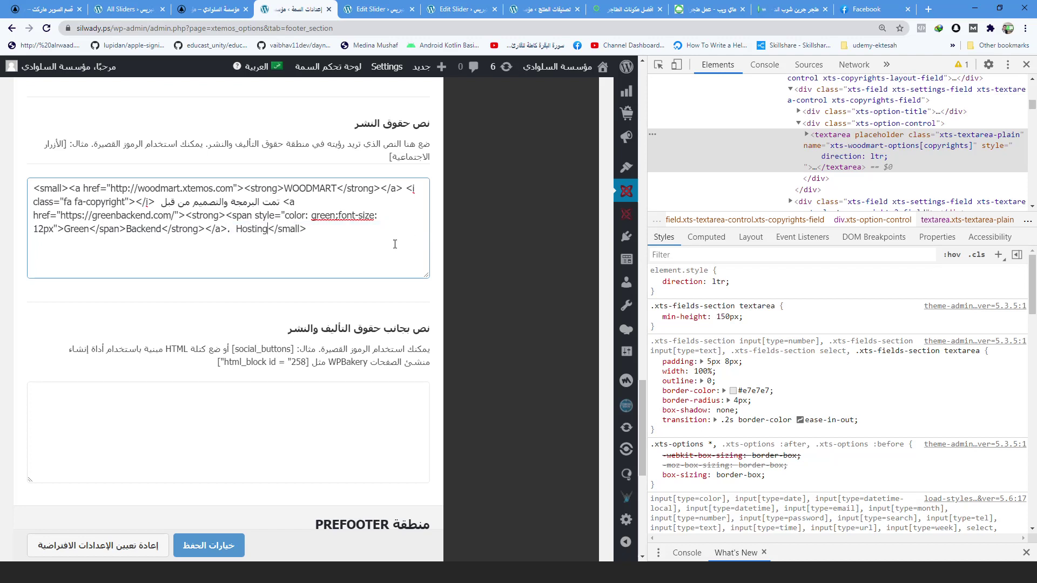
pyautogui.scroll(-4, 221, 546)
pyautogui.click(220, 547)
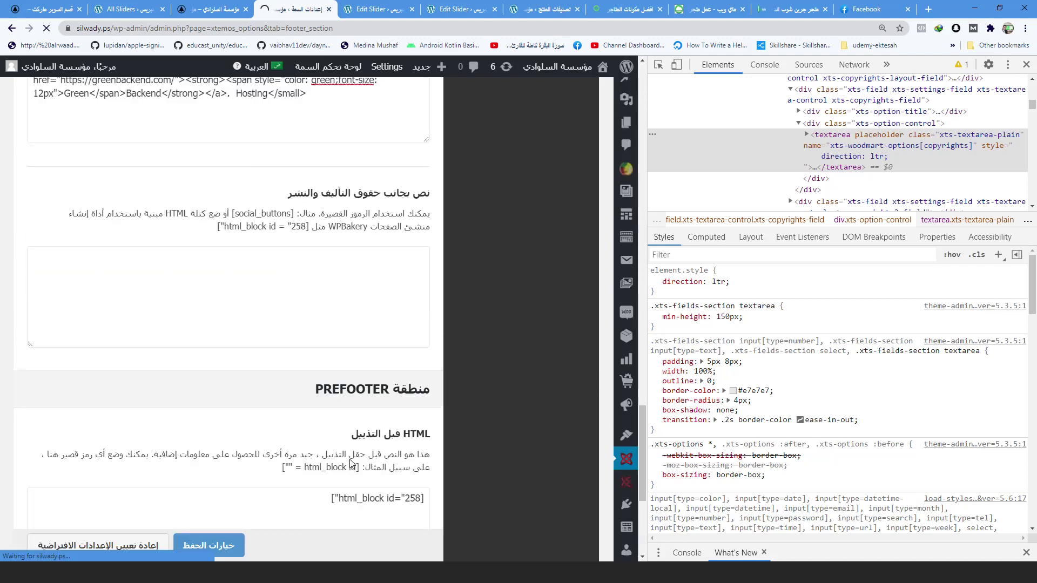
# Reload the store's homepage and check the wording and credit link in its footer copyright line.
pyautogui.click(212, 9)
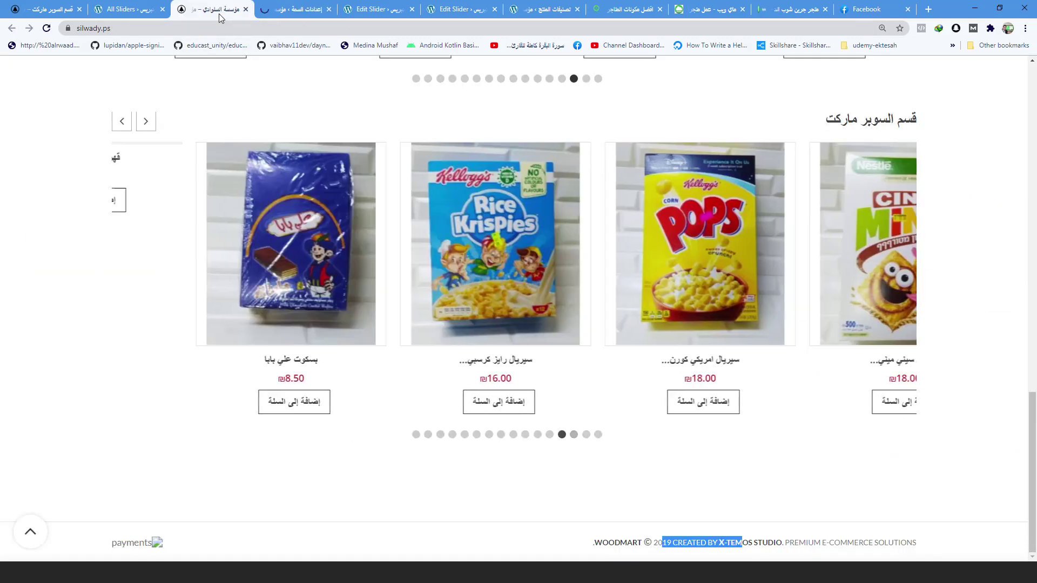
pyautogui.rightClick(8, 279)
pyautogui.click(48, 309)
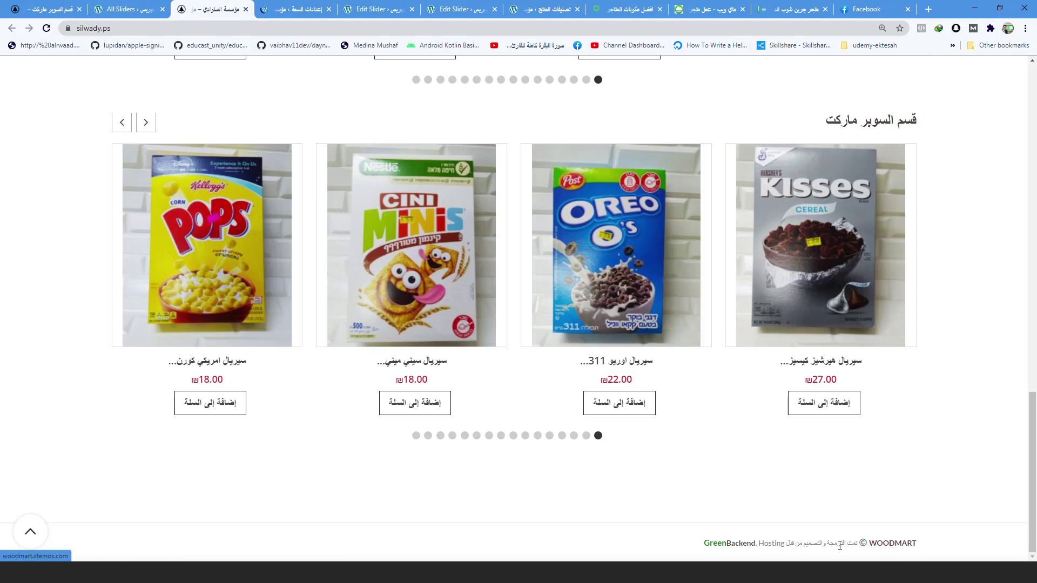
pyautogui.moveTo(855, 543); pyautogui.dragTo(802, 542)
pyautogui.click(794, 544)
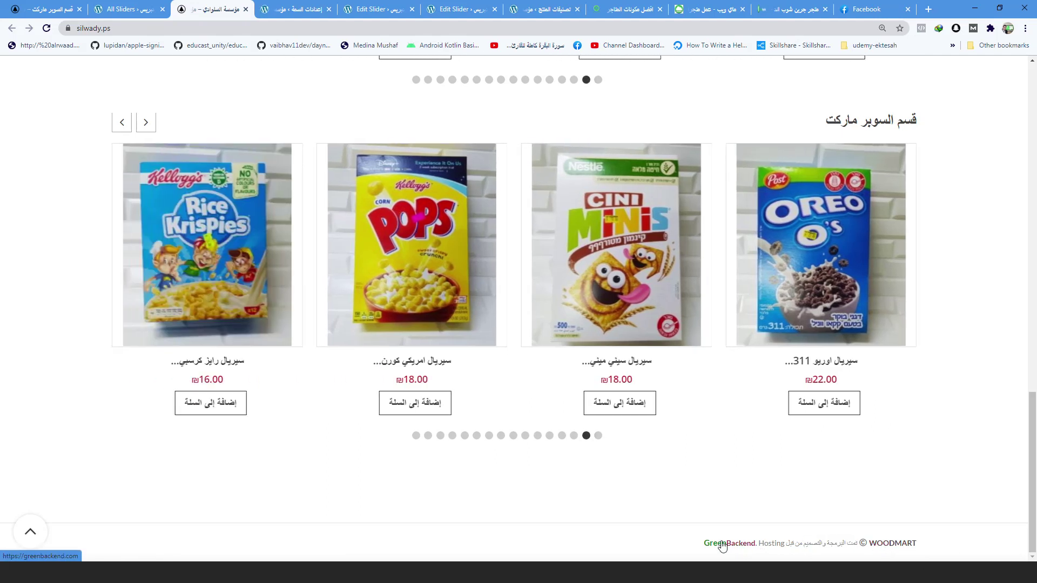
pyautogui.tripleClick(771, 543)
pyautogui.click(730, 551)
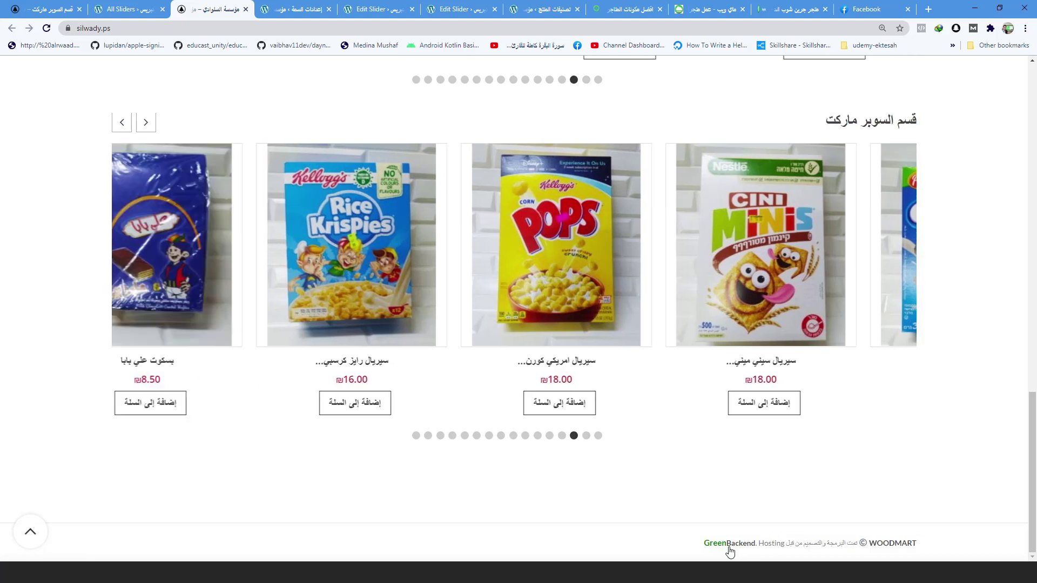
# Replace "WOODMART" in the copyright text with "مؤسسة السلوادي - الحقوق محفوظة", delete the period before "Hosting", and save the options.
pyautogui.click(301, 12)
pyautogui.scroll(-15, 413, 352)
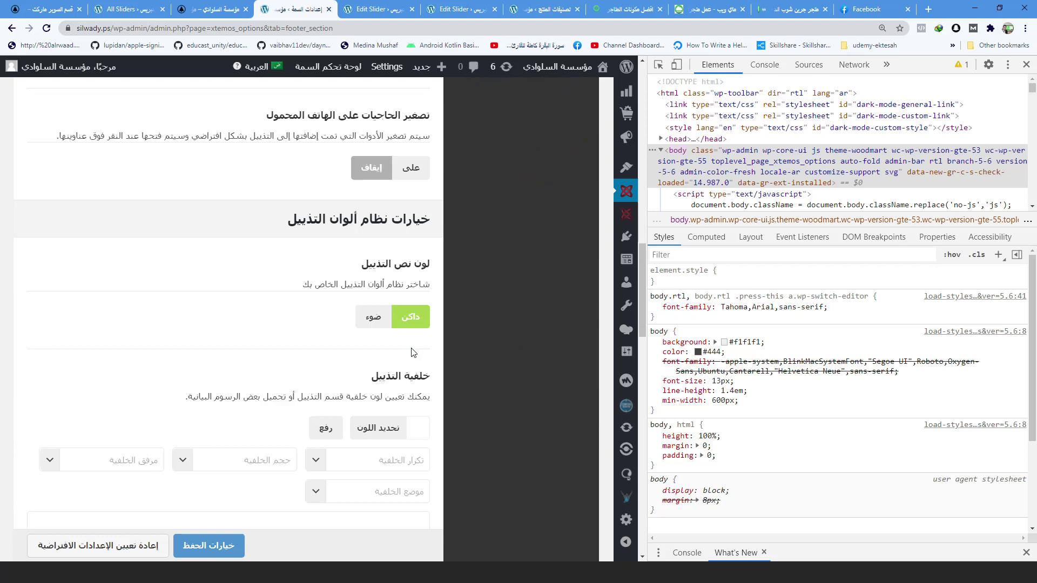
pyautogui.scroll(-16, 414, 352)
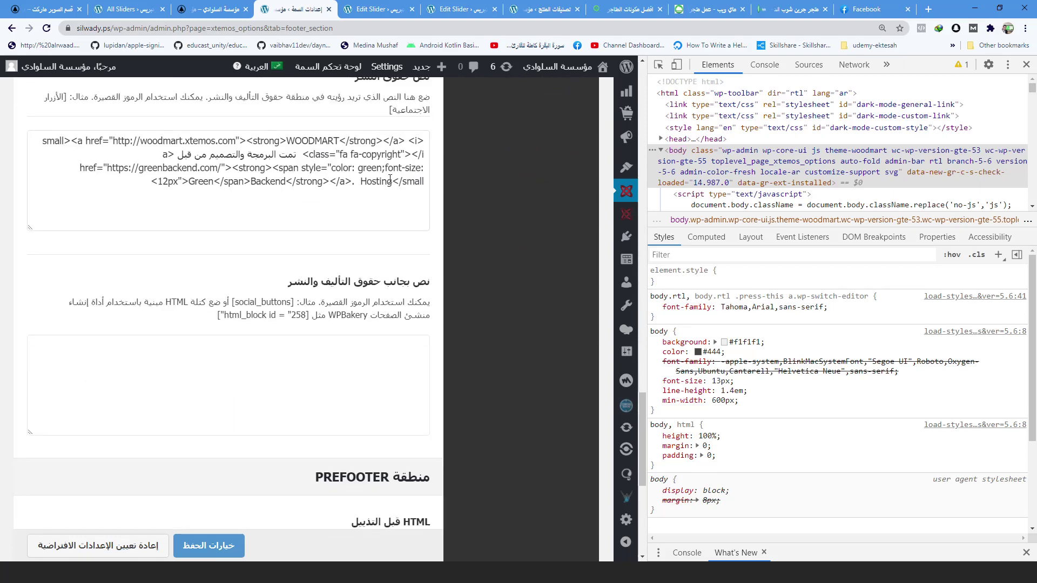
pyautogui.doubleClick(297, 140)
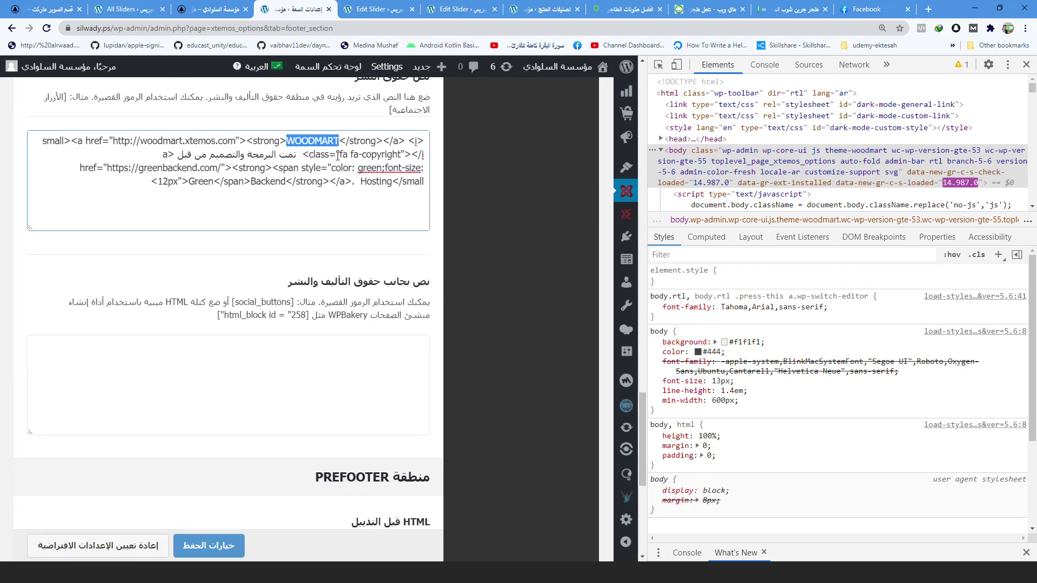
pyautogui.write('مؤ')
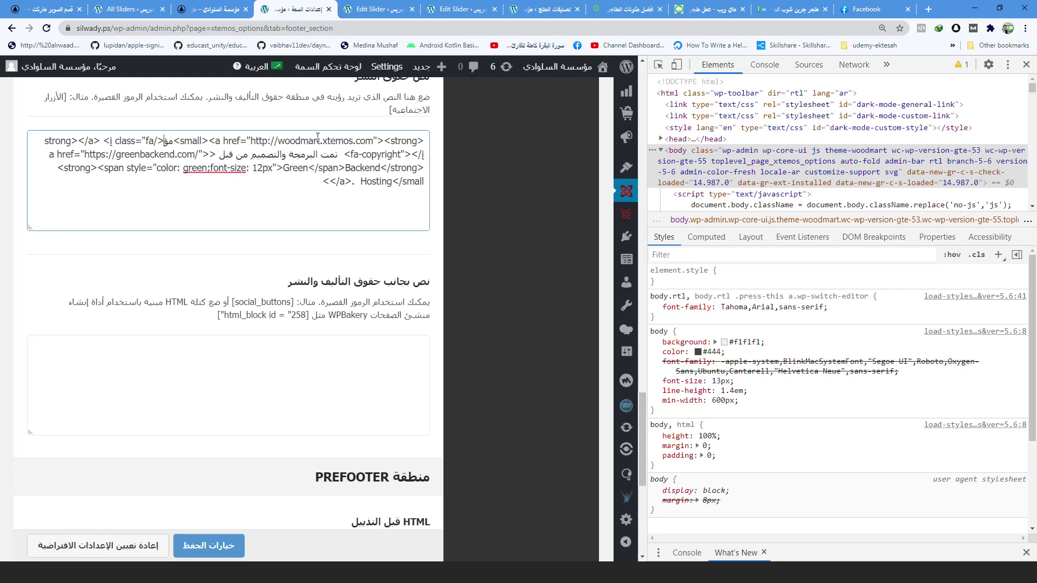
pyautogui.write('سسة السلو')
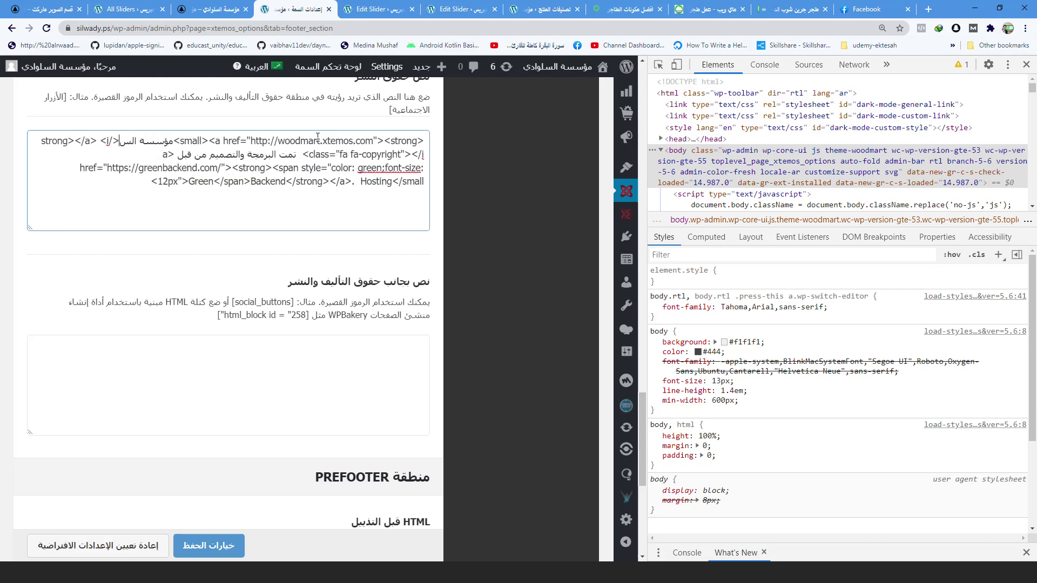
pyautogui.write('ادي - الحق')
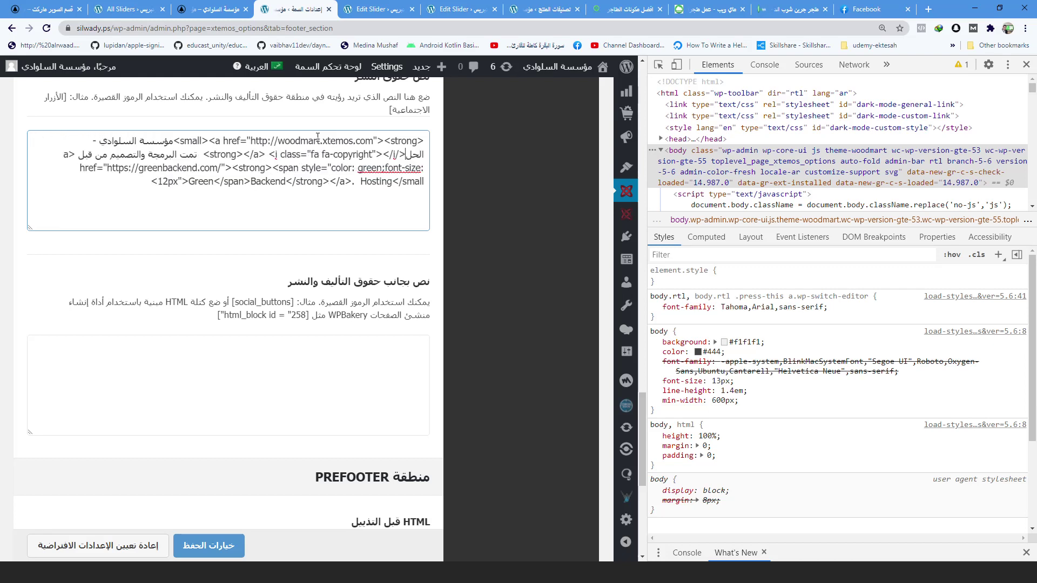
pyautogui.write('وق محف')
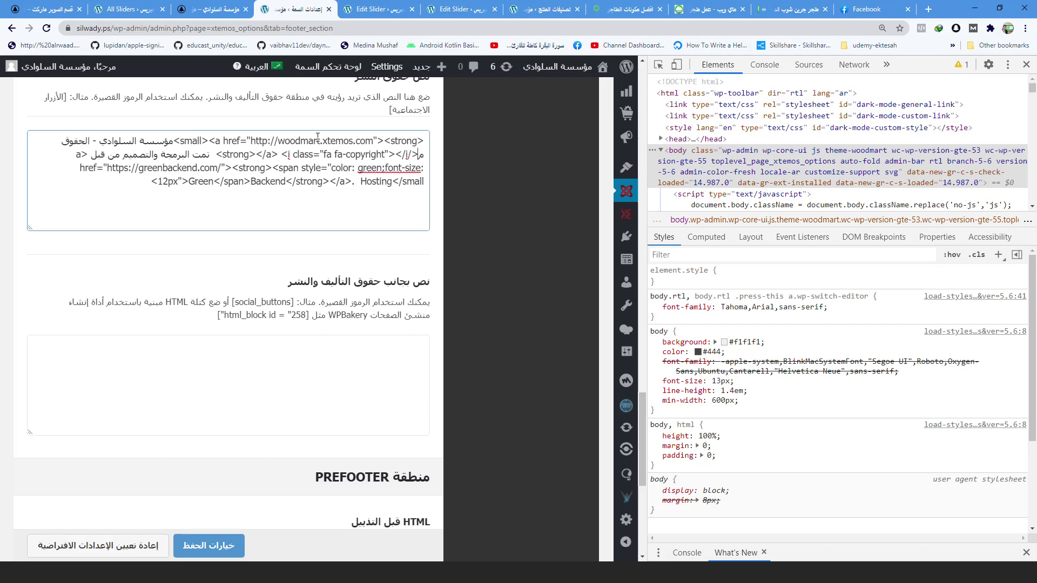
pyautogui.write('وظة')
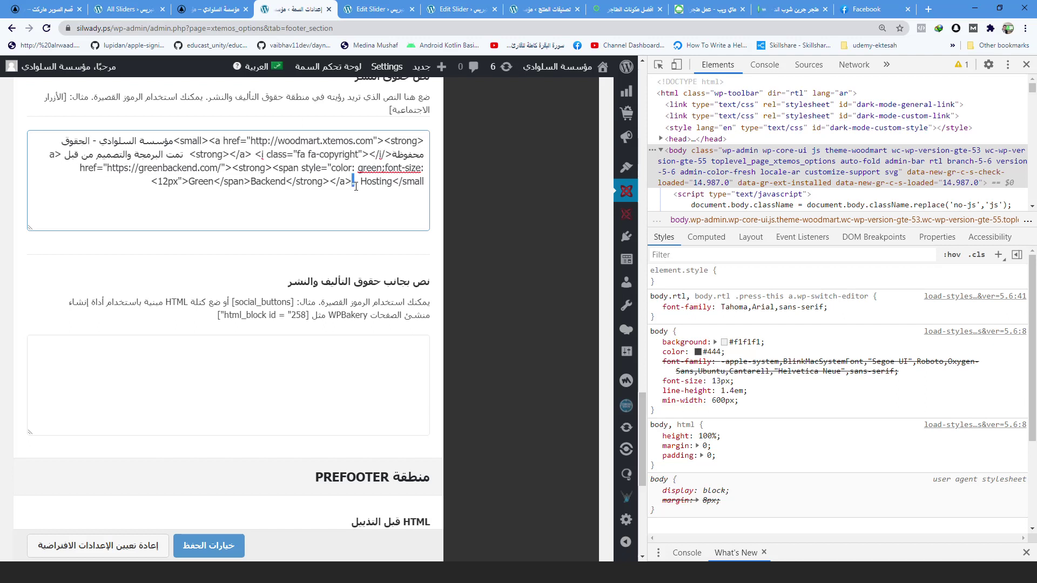
pyautogui.click(207, 547)
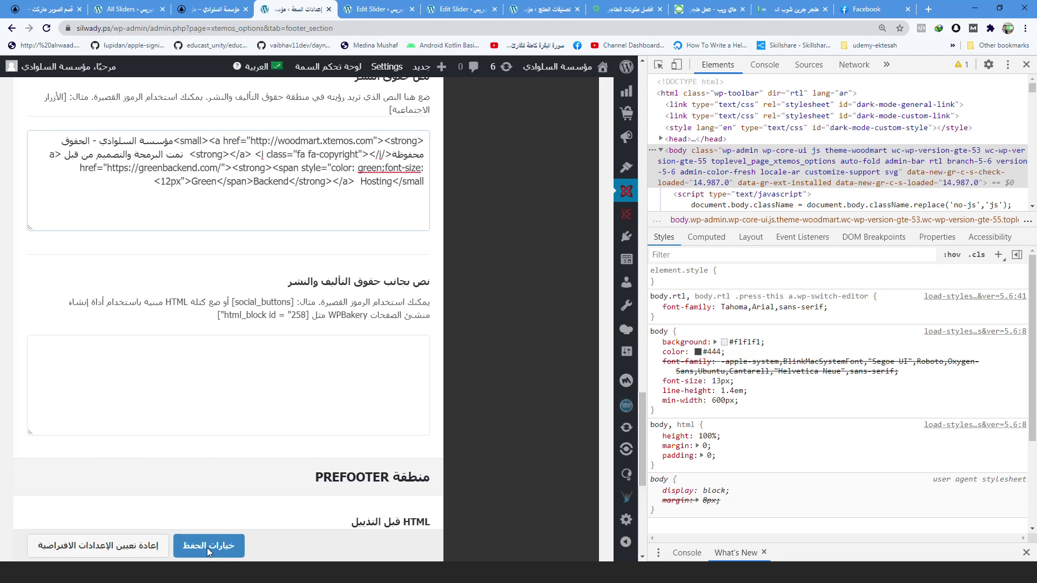
# Reload the store's homepage and review the footer copyright line, the product sections and the header icons.
pyautogui.click(366, 11)
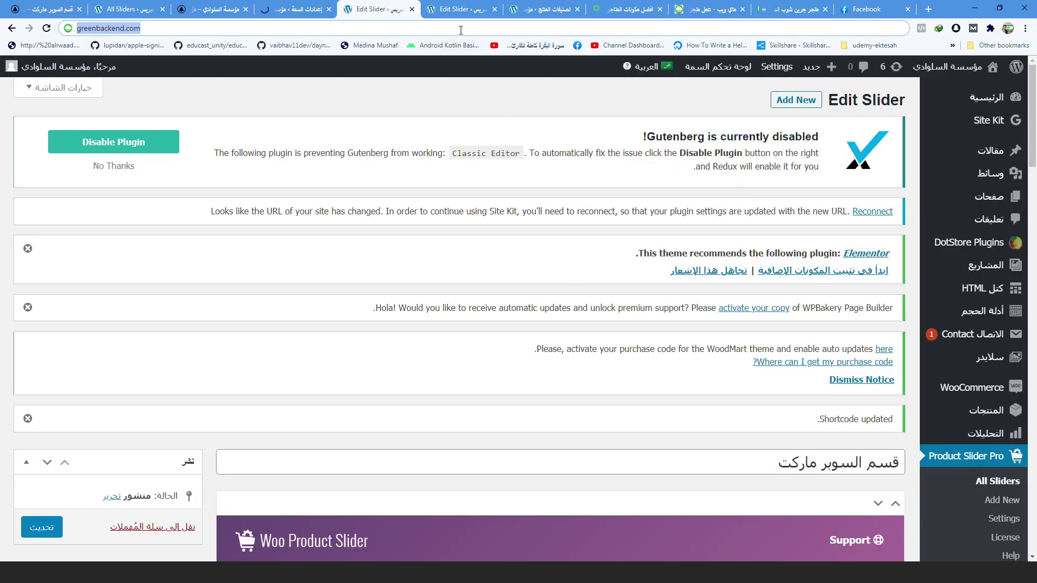
pyautogui.click(216, 9)
pyautogui.scroll(8, 935, 232)
pyautogui.rightClick(1017, 190)
pyautogui.click(966, 219)
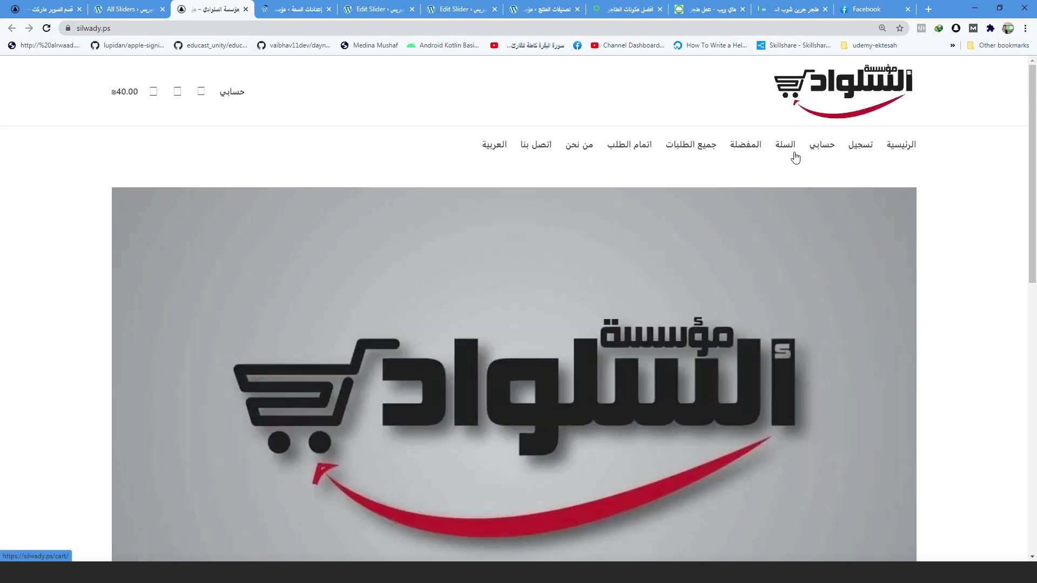
pyautogui.scroll(-8, 827, 186)
pyautogui.scroll(-10, 826, 186)
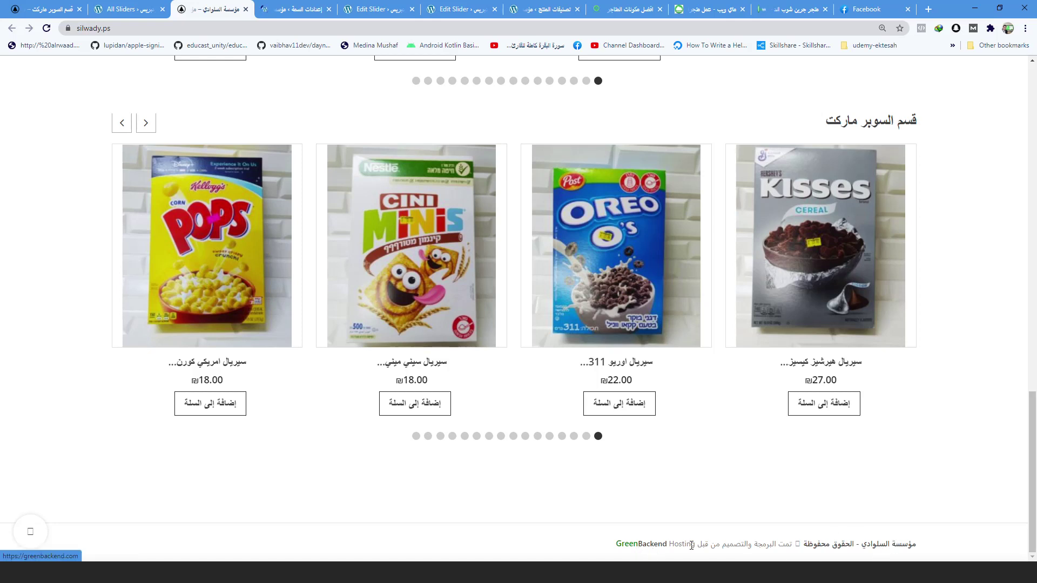
pyautogui.moveTo(691, 546); pyautogui.dragTo(802, 548)
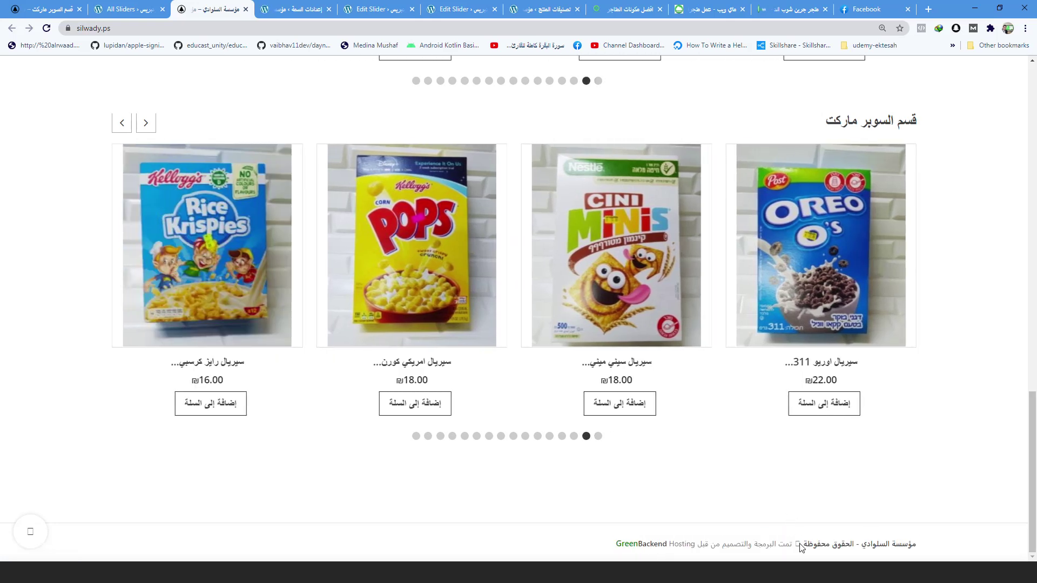
pyautogui.scroll(20, 704, 548)
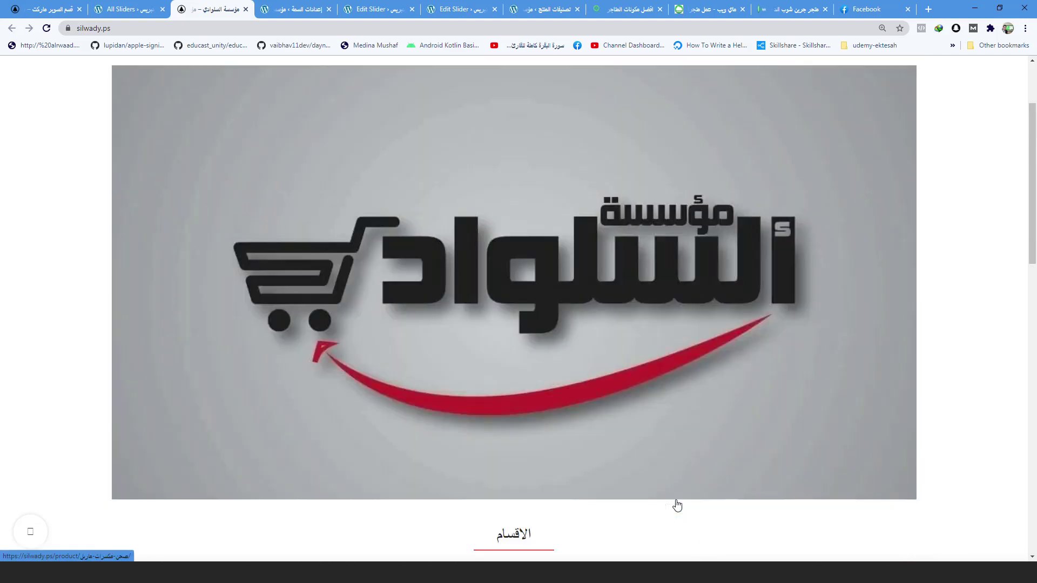
pyautogui.scroll(-16, 737, 264)
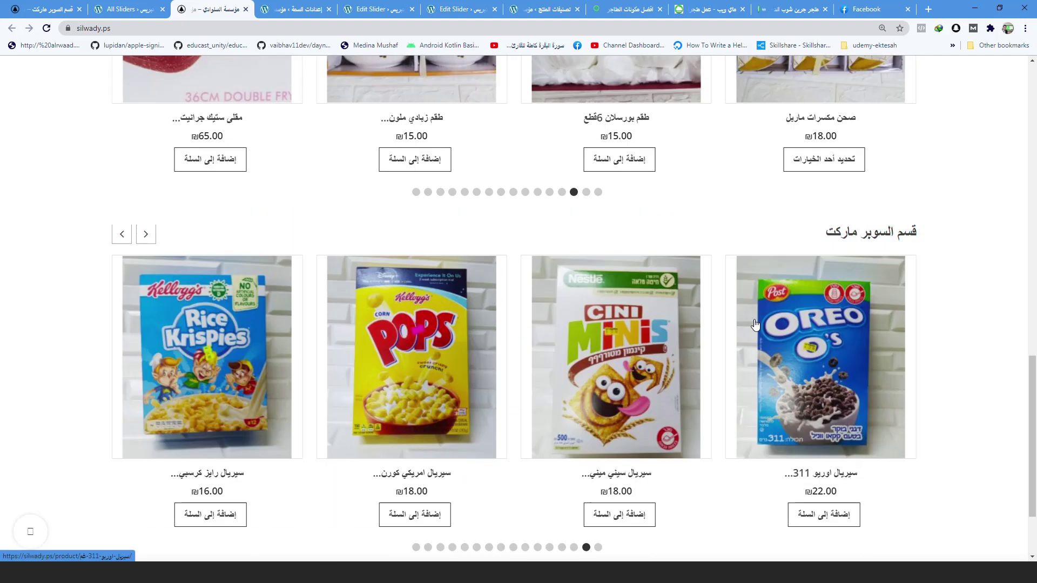
pyautogui.scroll(13, 653, 245)
pyautogui.scroll(3, 653, 246)
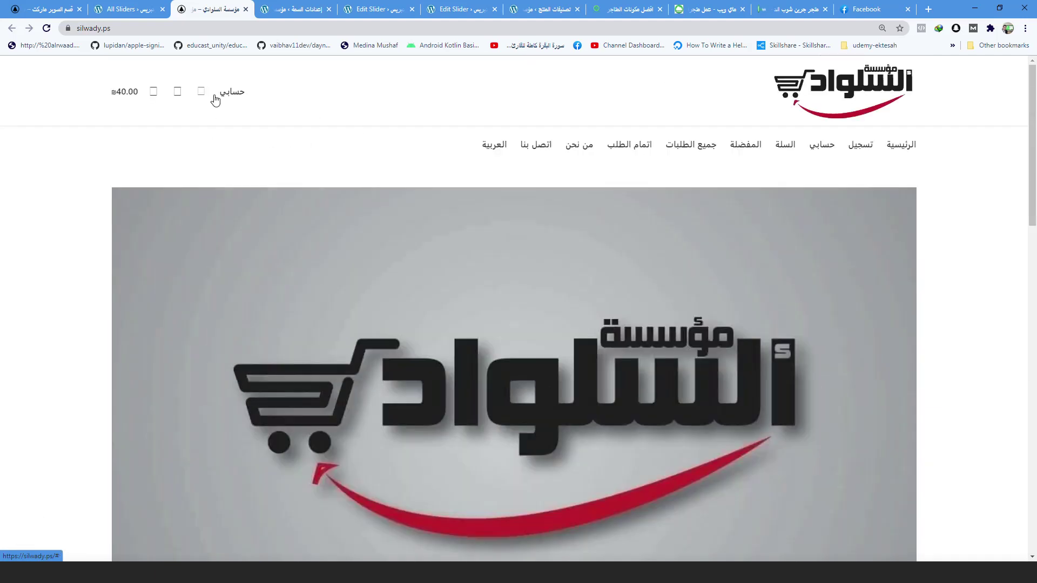
# Inspect the homepage's browser console and open the xts-theme_settings_default-1608042747.css link from the second 404 error in a new tab.
pyautogui.rightClick(335, 144)
pyautogui.click(401, 342)
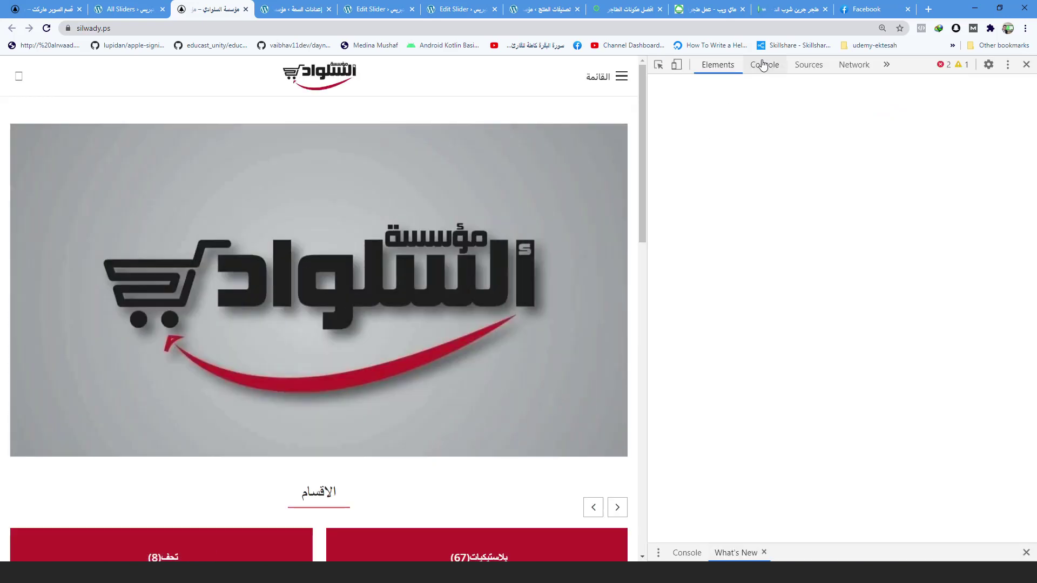
pyautogui.click(765, 64)
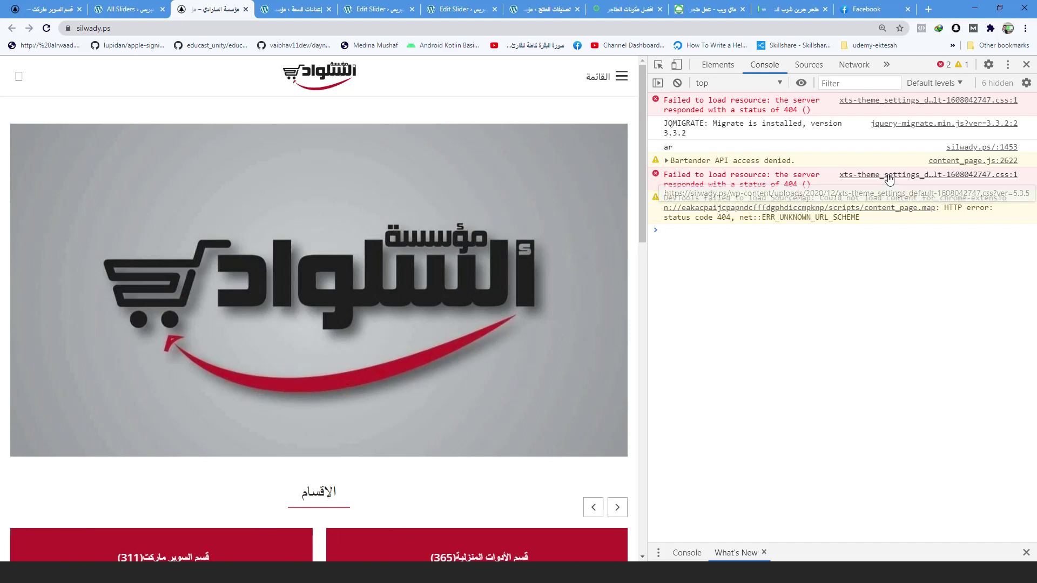
pyautogui.rightClick(890, 179)
pyautogui.click(913, 214)
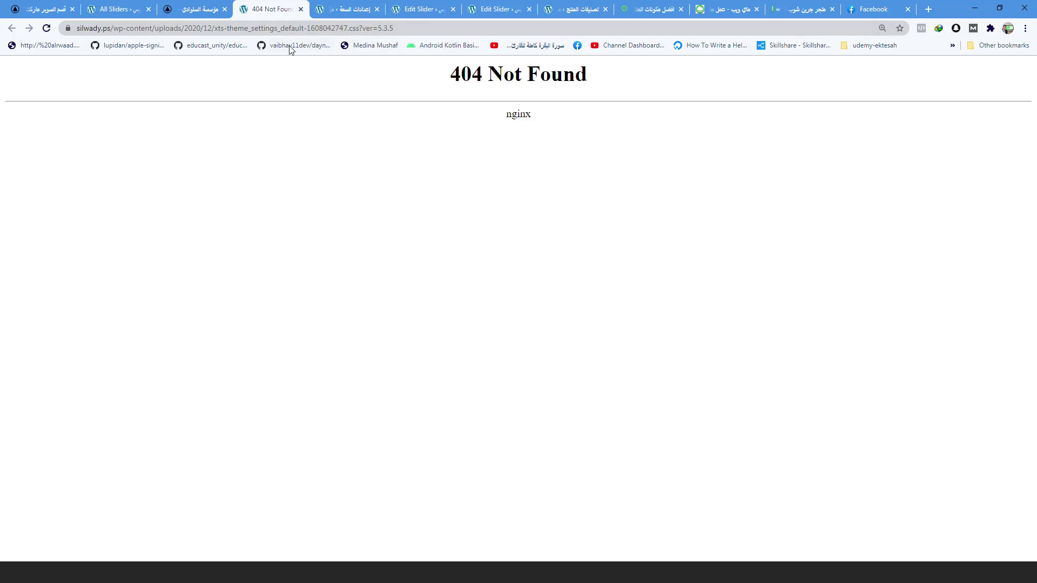
pyautogui.moveTo(199, 28); pyautogui.dragTo(258, 28)
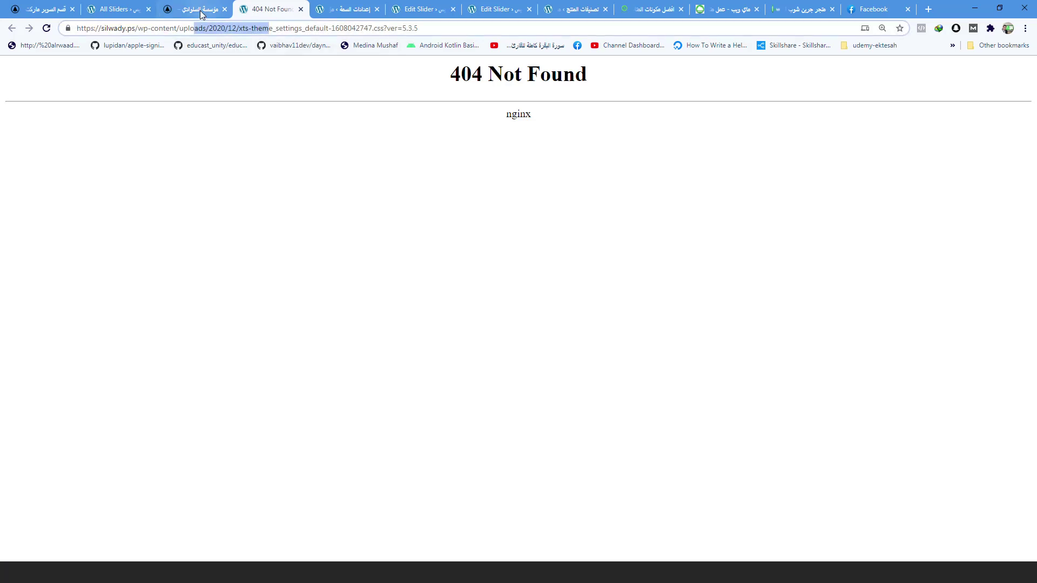
# Return to the homepage's console and open the stylesheet link from the first 404 error in a new tab.
pyautogui.click(194, 9)
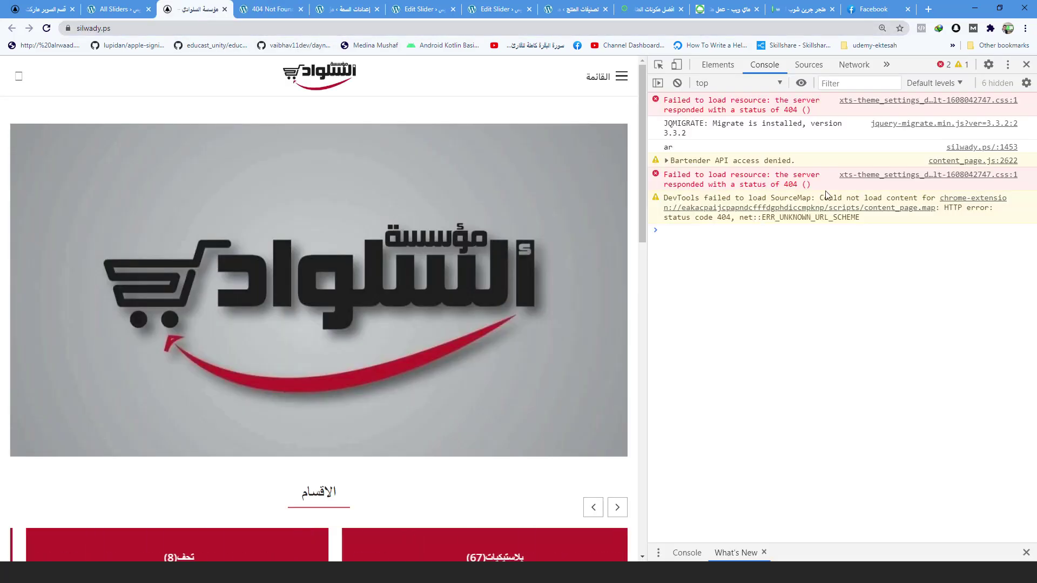
pyautogui.rightClick(889, 104)
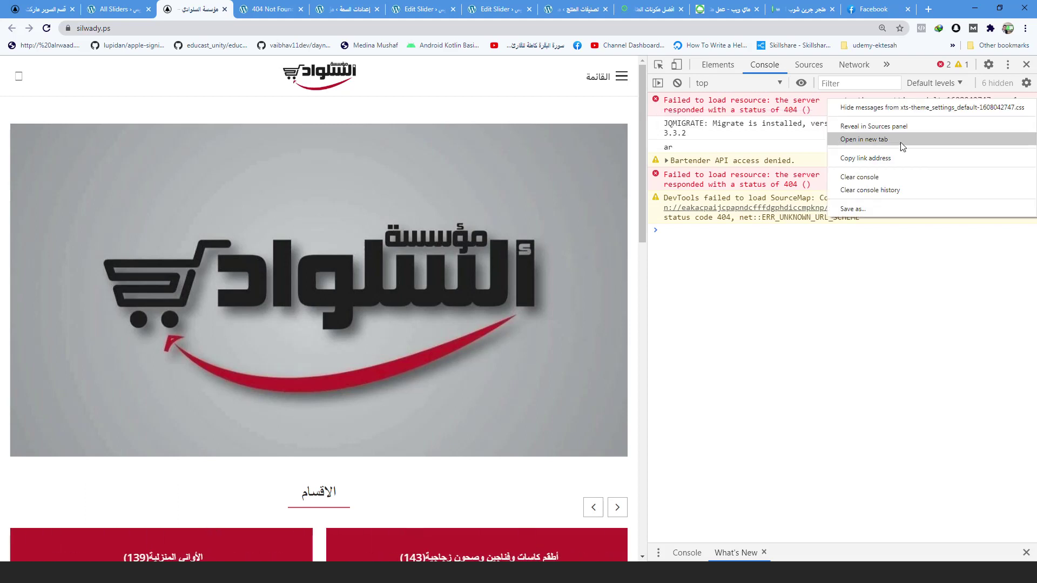
pyautogui.click(899, 141)
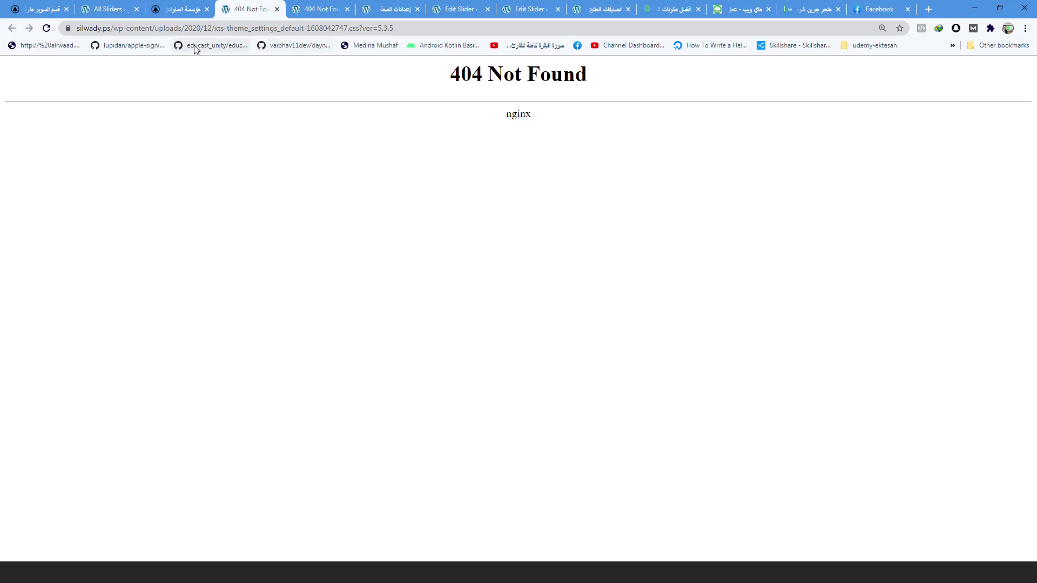
# Examine the stylesheet's file name in the 404 page's address, then check the homepage's header and footer icons beside the console.
pyautogui.moveTo(237, 28); pyautogui.dragTo(380, 28)
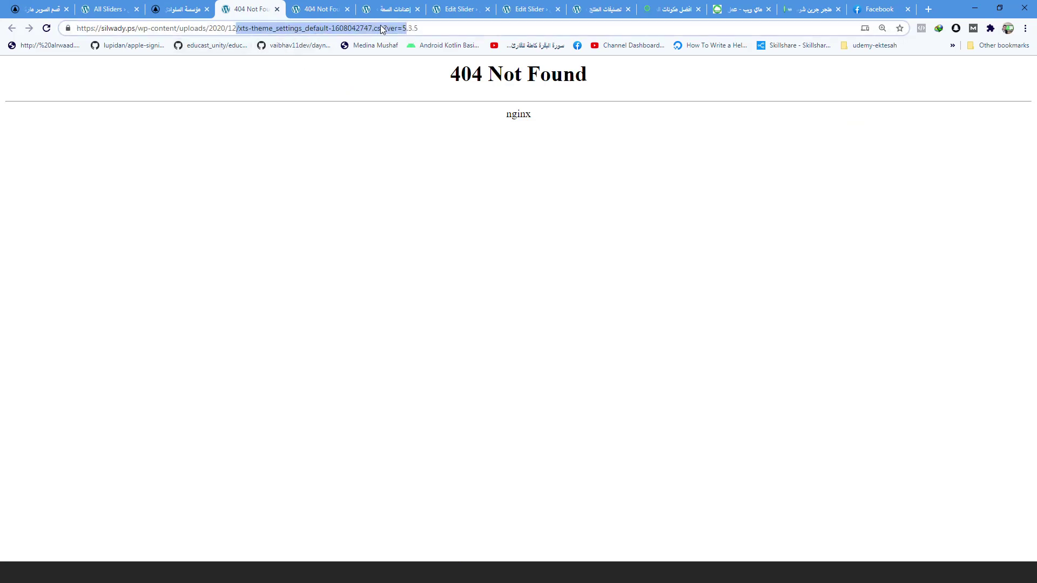
pyautogui.click(384, 156)
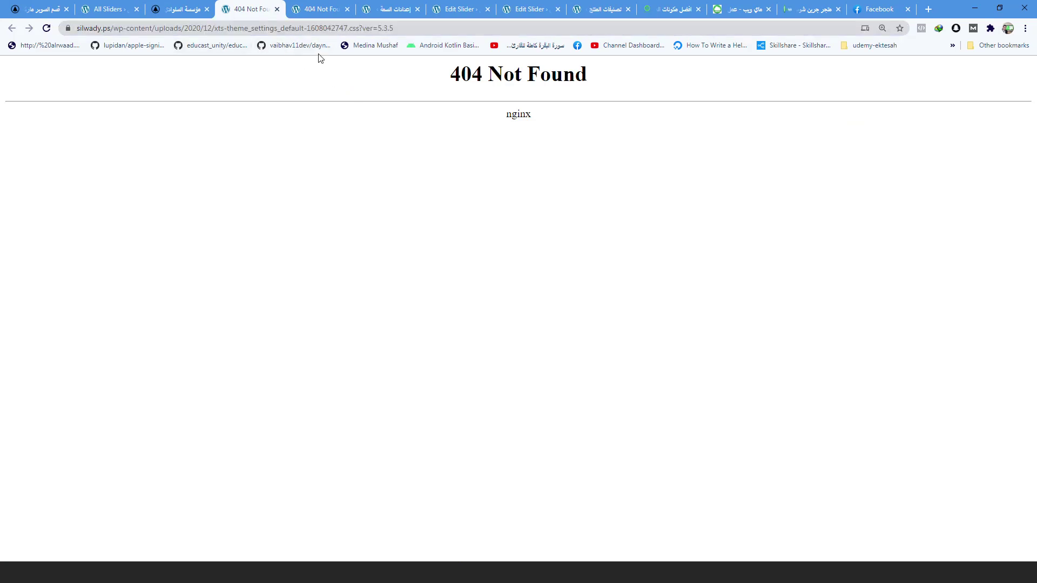
pyautogui.click(179, 10)
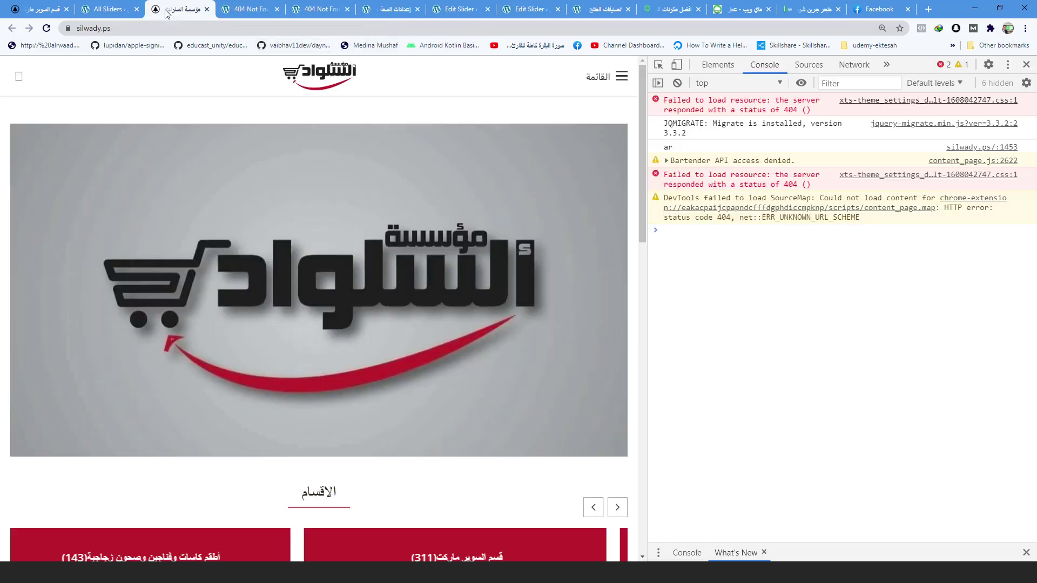
pyautogui.scroll(-10, 401, 296)
pyautogui.scroll(-6, 403, 286)
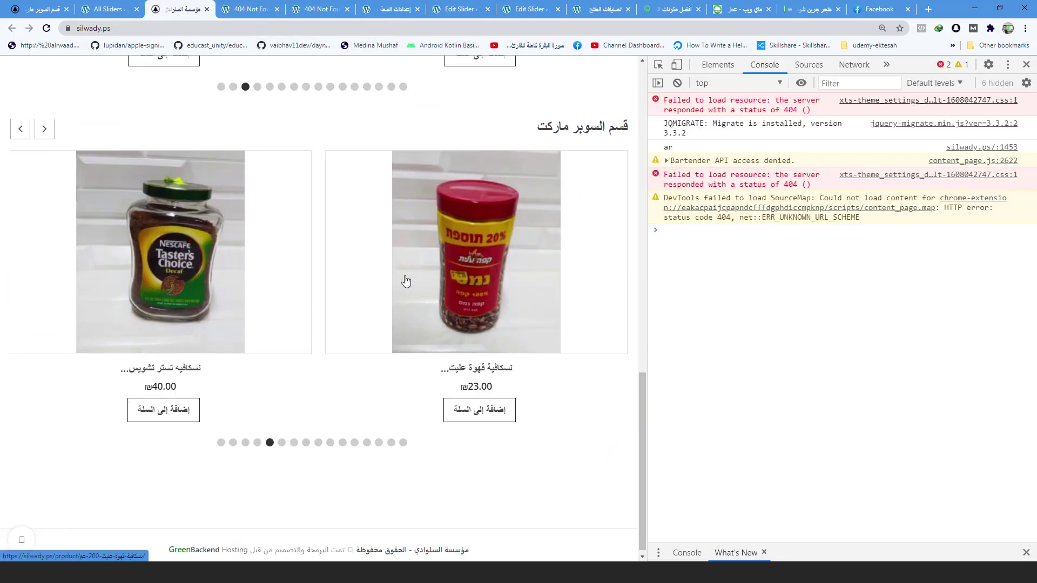
pyautogui.scroll(20, 506, 364)
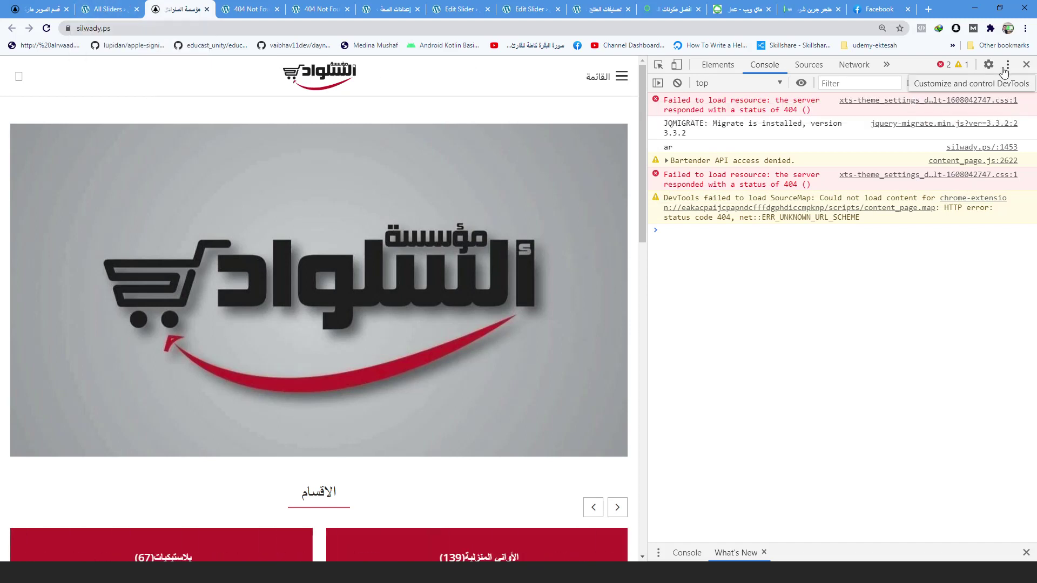
# Close the homepage's developer tools and review the category, product and footer sections at full width.
pyautogui.click(1026, 64)
pyautogui.scroll(-15, 391, 213)
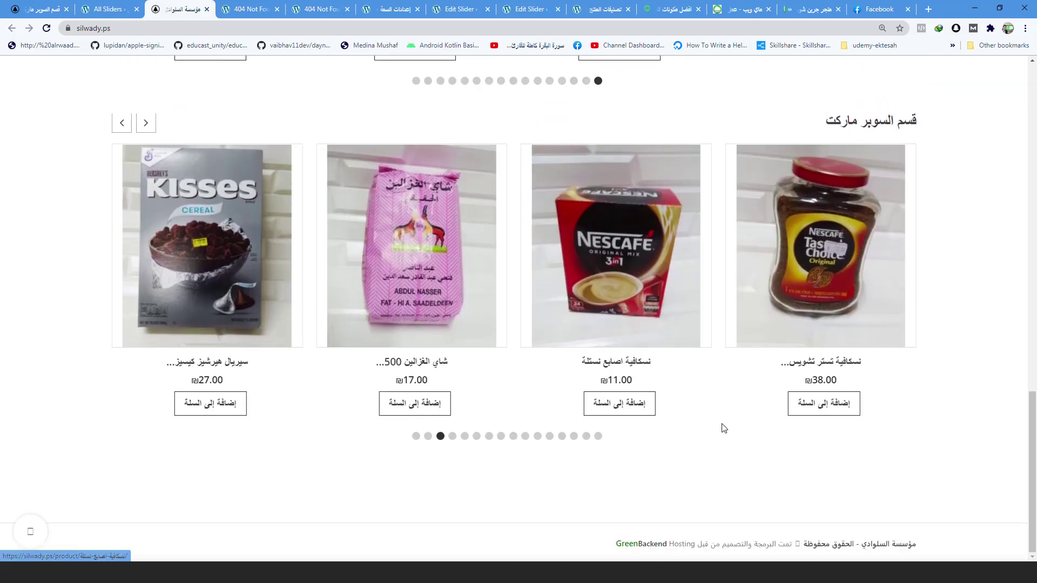
pyautogui.scroll(10, 411, 280)
pyautogui.click(238, 9)
pyautogui.click(189, 12)
pyautogui.scroll(-5, 764, 324)
pyautogui.scroll(5, 765, 340)
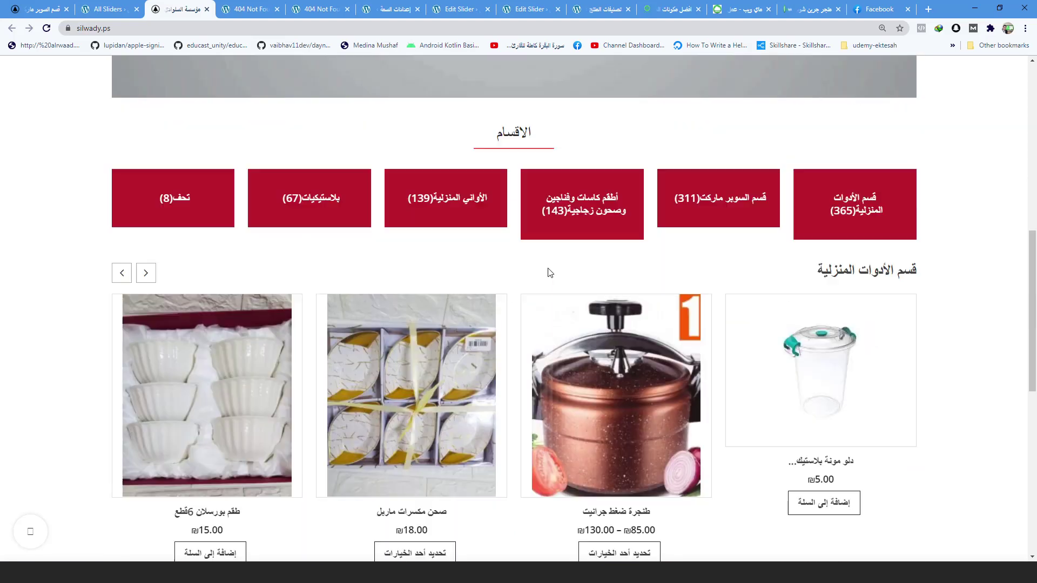
# Open WoodMart's CSS Generator in the site admin and try to generate the style.css file with the existing selections.
pyautogui.click(102, 9)
pyautogui.scroll(-4, 963, 347)
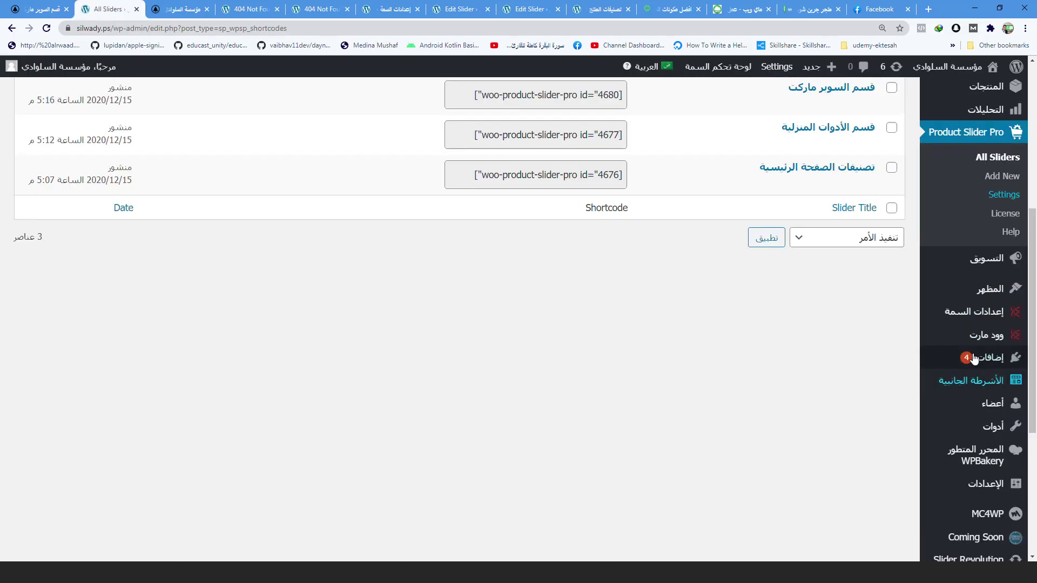
pyautogui.moveTo(974, 315)
pyautogui.moveTo(972, 338)
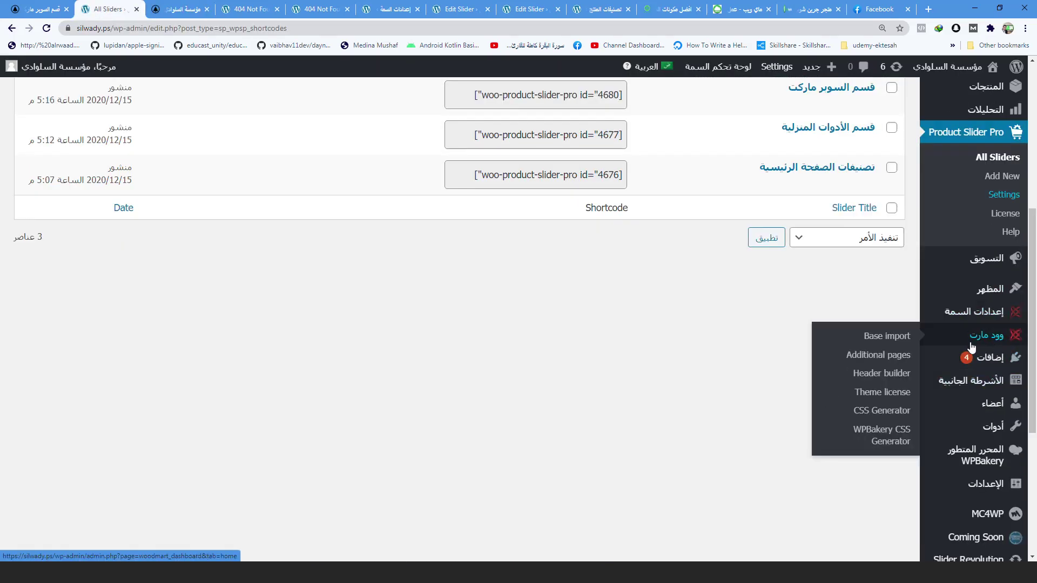
pyautogui.click(886, 411)
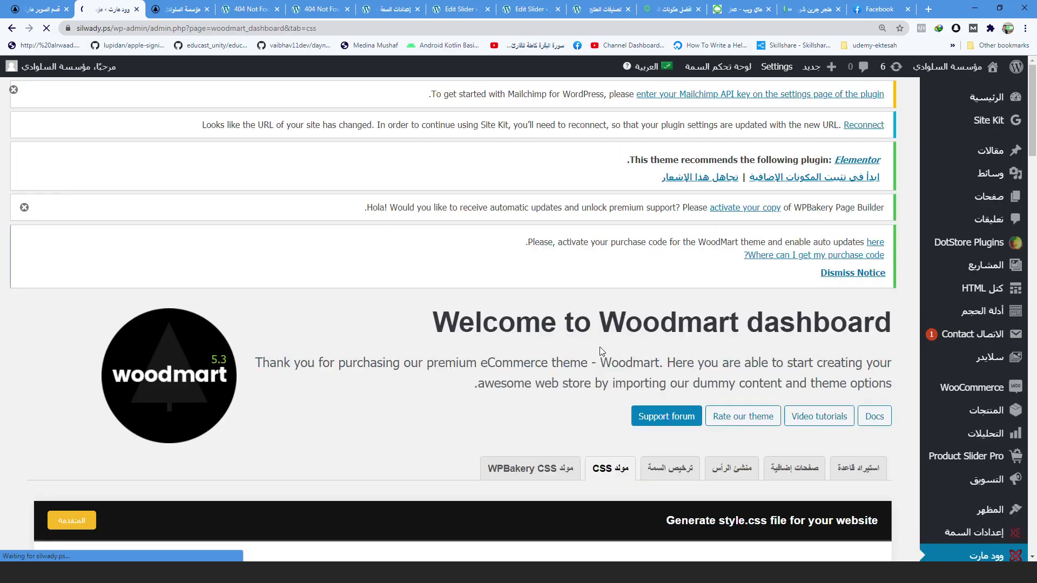
pyautogui.scroll(-10, 599, 346)
pyautogui.scroll(-20, 588, 351)
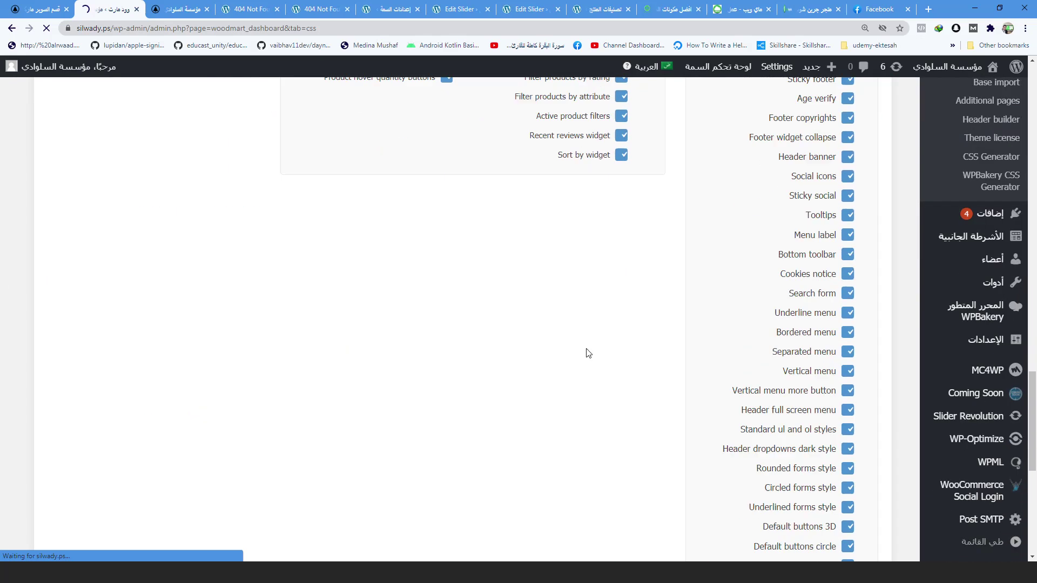
pyautogui.click(819, 317)
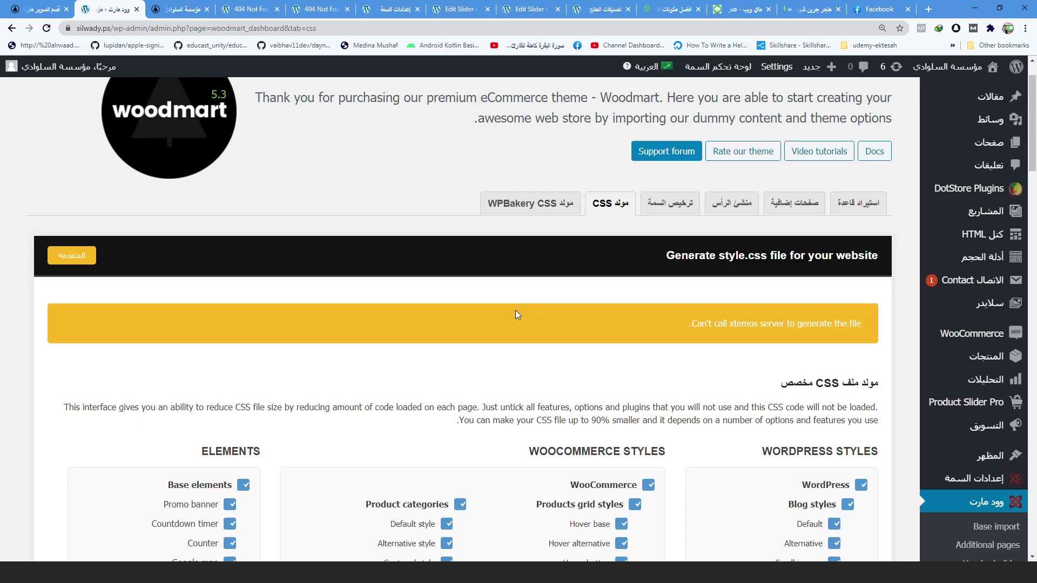
# Review the CSS Generator page and examine the element options of the WPBakery CSS Generator.
pyautogui.scroll(-2, 515, 315)
pyautogui.scroll(3, 779, 343)
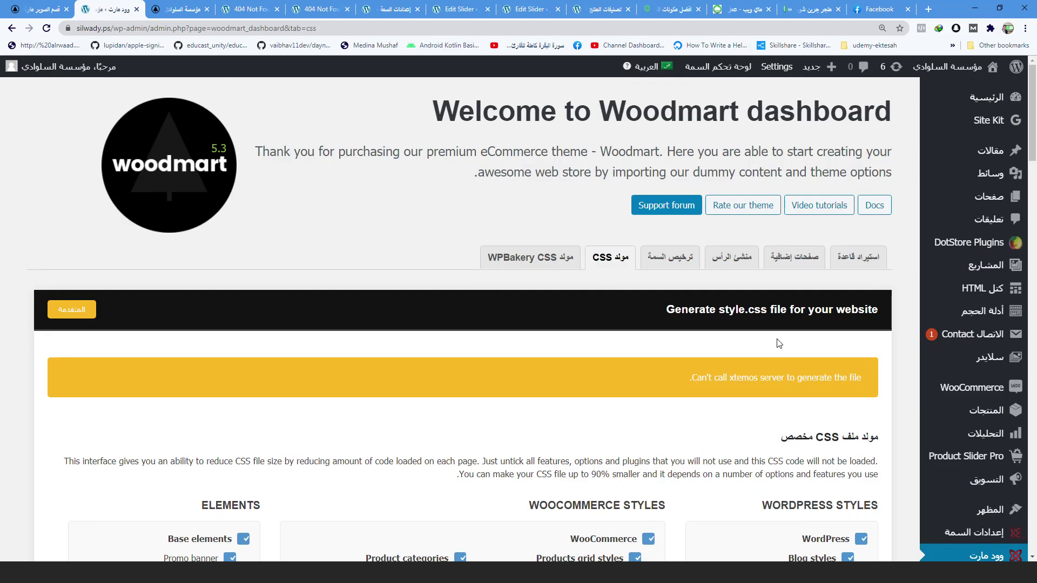
pyautogui.moveTo(720, 305); pyautogui.dragTo(659, 300)
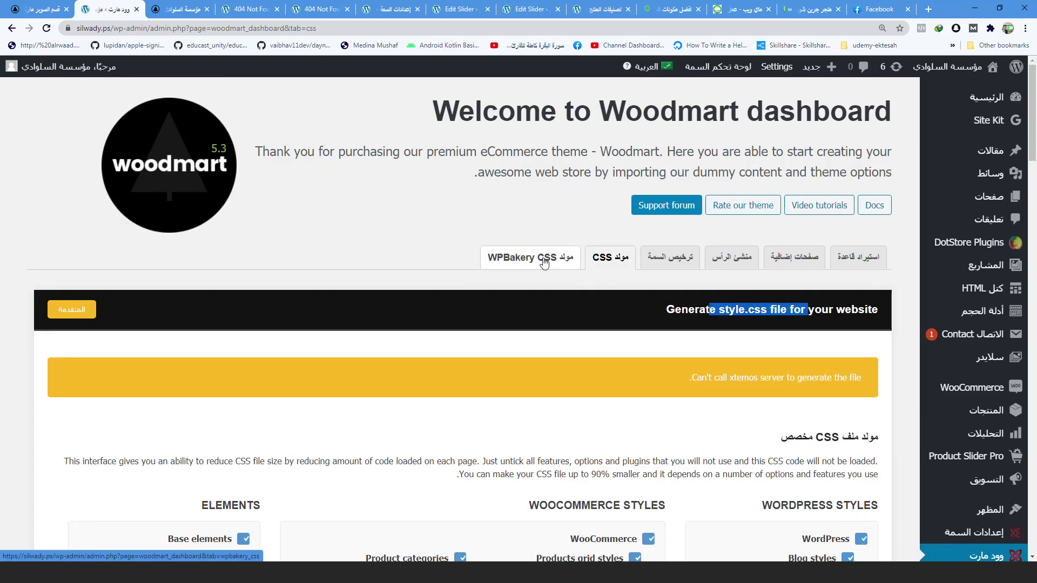
pyautogui.click(560, 267)
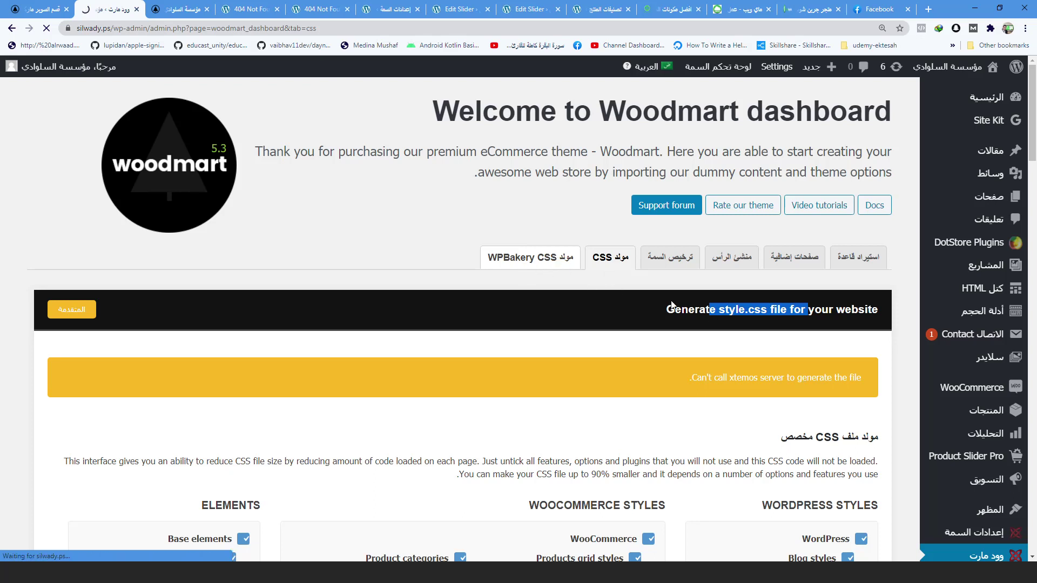
pyautogui.scroll(-5, 664, 310)
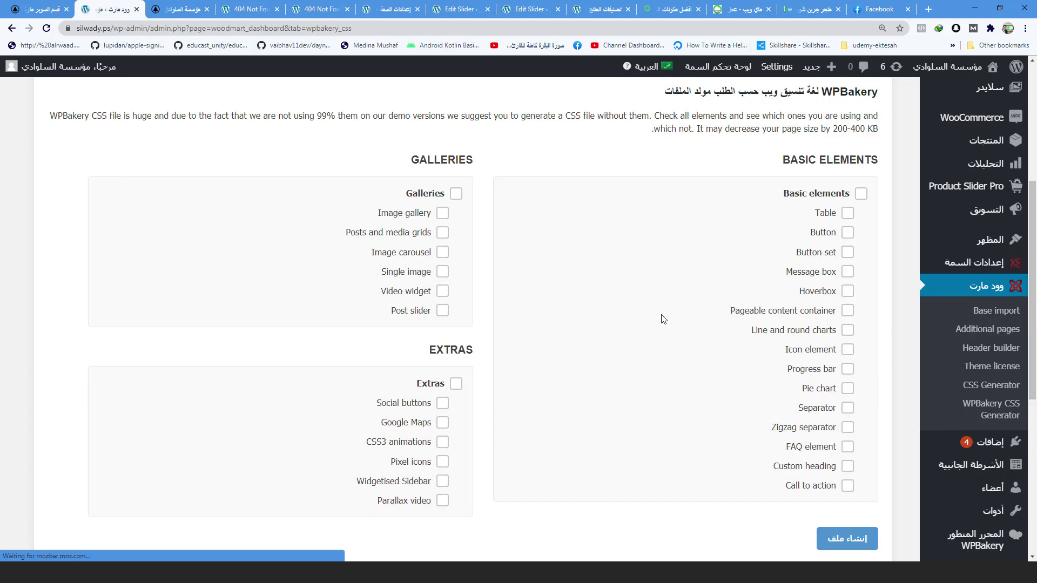
pyautogui.scroll(-5, 663, 318)
pyautogui.scroll(9, 662, 319)
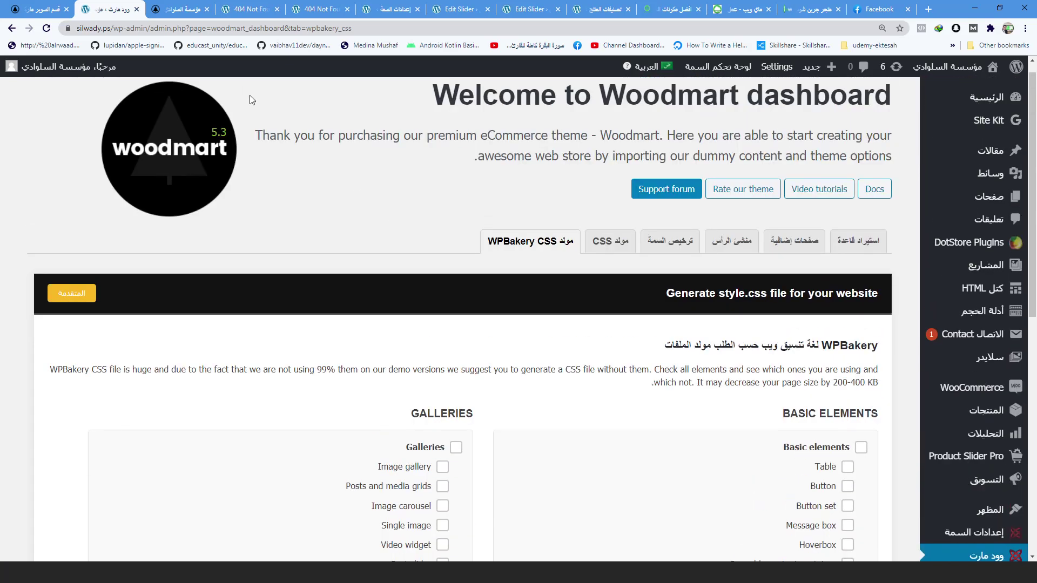
# Reload the store's homepage and check the icons in its header and footer.
pyautogui.click(178, 8)
pyautogui.press('F5')
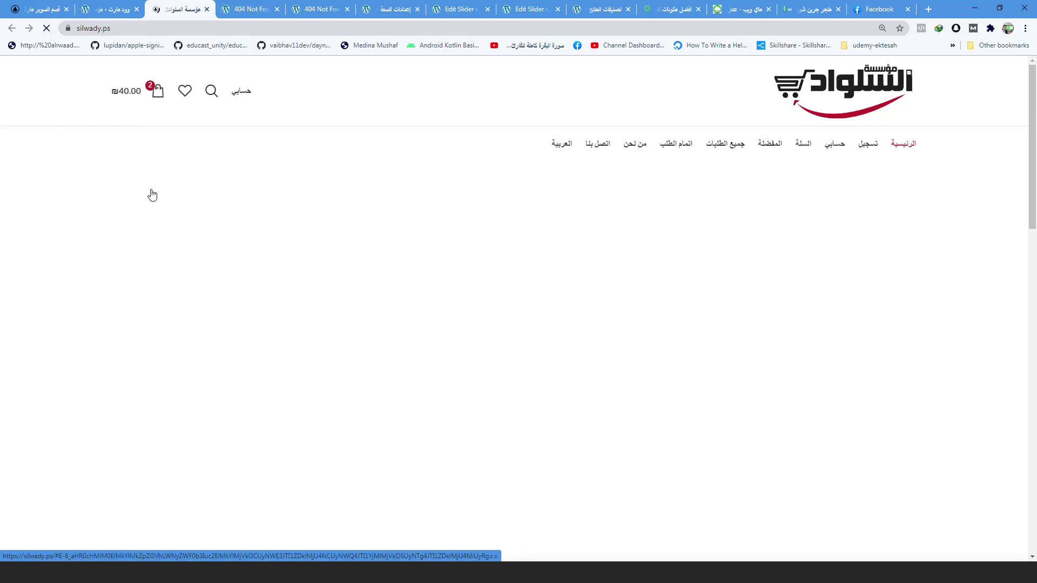
pyautogui.scroll(-3, 354, 250)
pyautogui.scroll(-15, 354, 250)
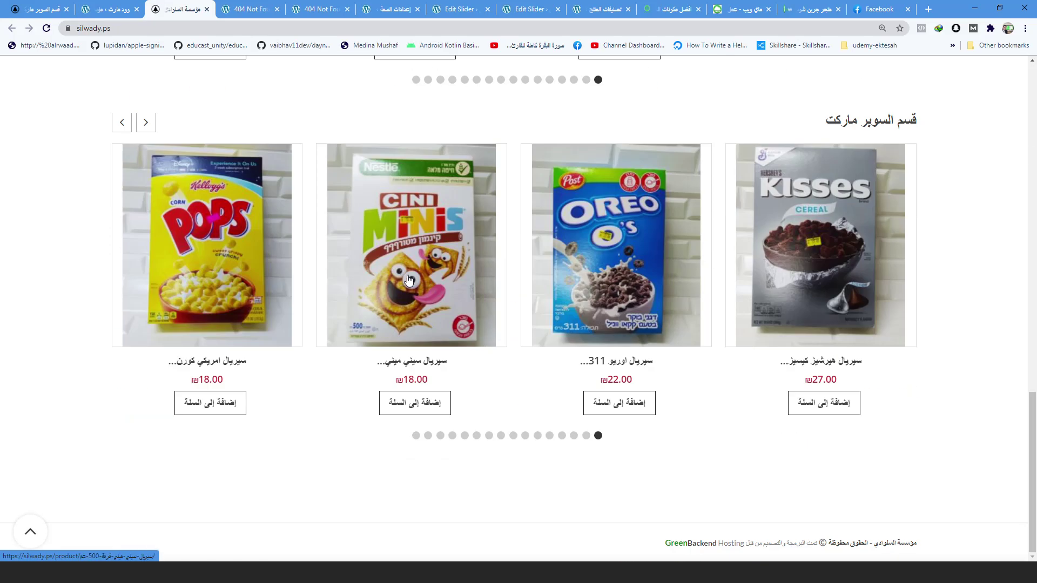
pyautogui.scroll(20, 269, 408)
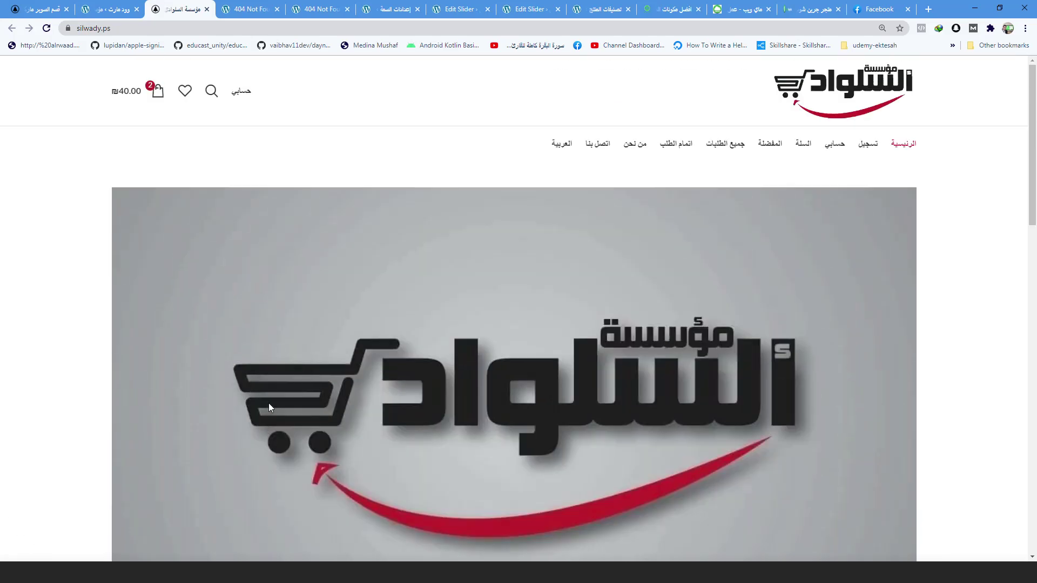
# Shrink the browser window to check the homepage's mobile layout from header to footer, then maximize it again.
pyautogui.click(999, 8)
pyautogui.scroll(-20, 498, 247)
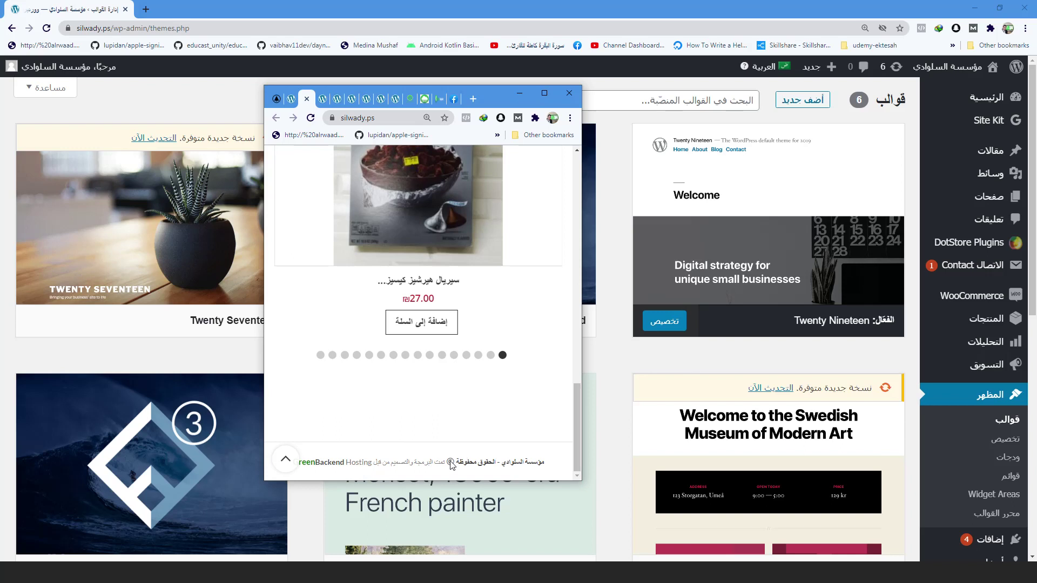
pyautogui.scroll(20, 479, 466)
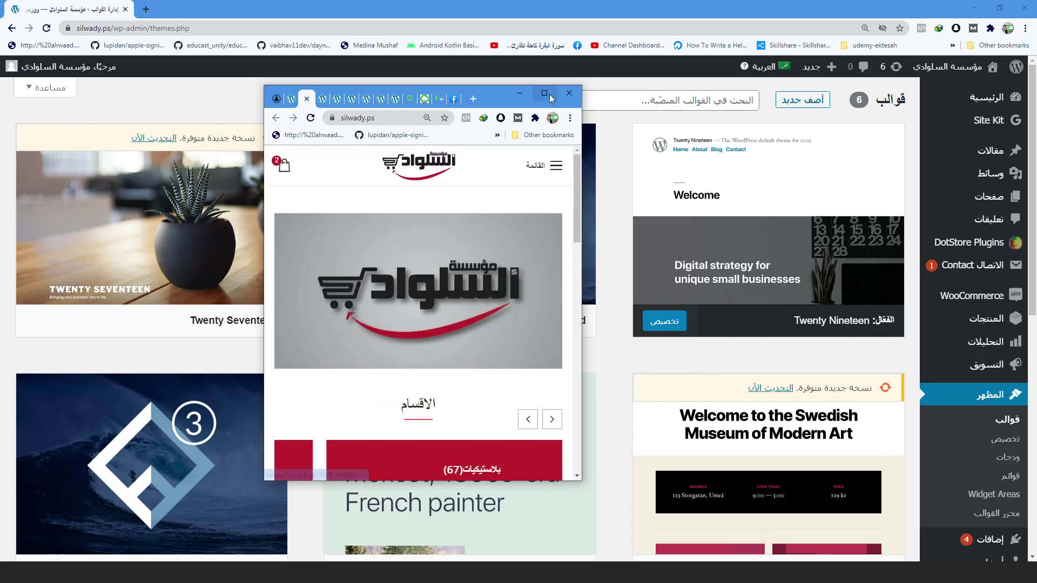
pyautogui.click(545, 93)
# Review the full-width homepage from the category blocks down to the copyright line and back to the header.
pyautogui.scroll(-8, 713, 296)
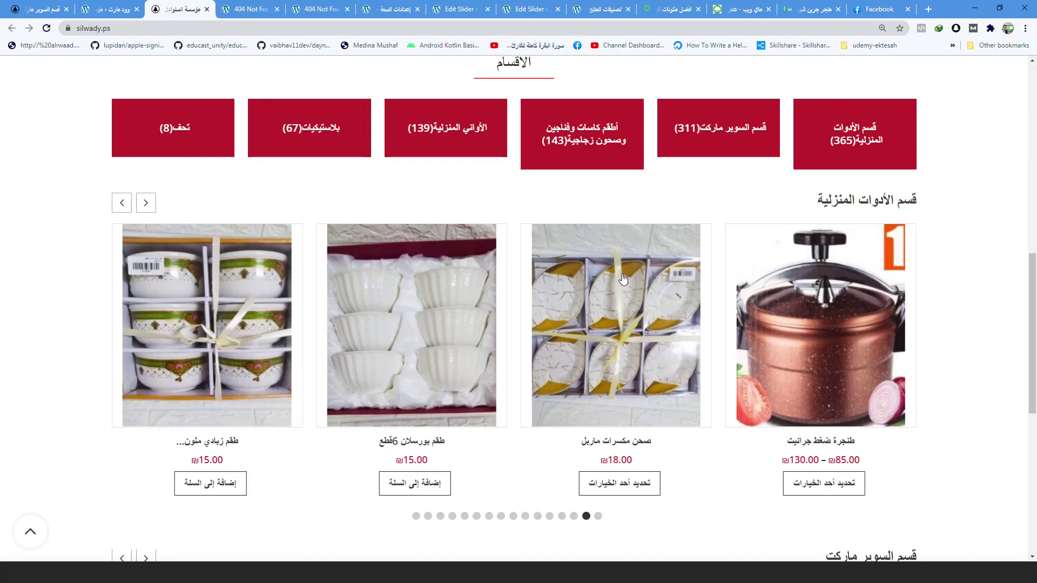
pyautogui.scroll(-8, 614, 261)
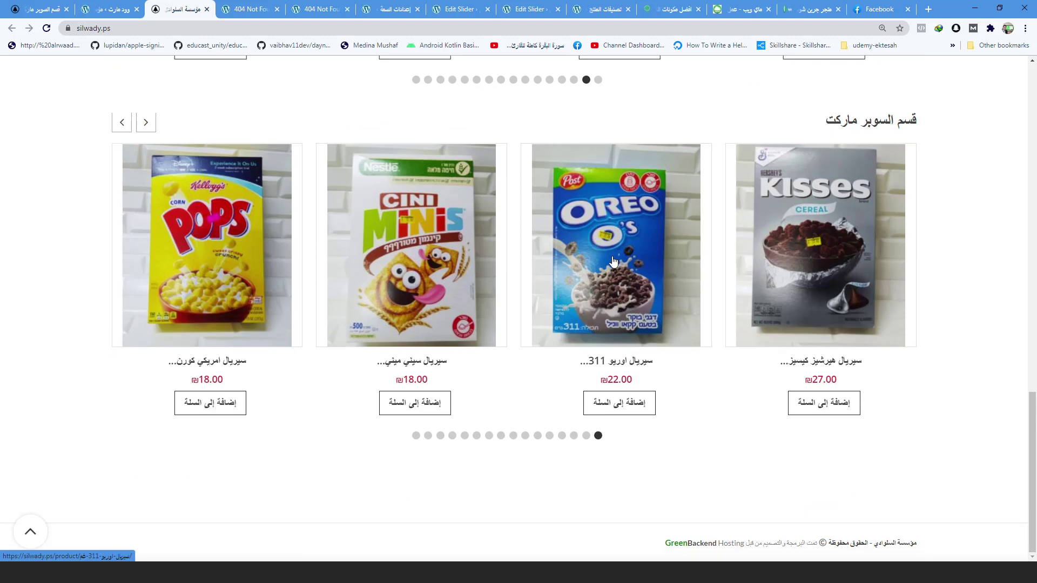
pyautogui.scroll(10, 614, 261)
pyautogui.scroll(8, 613, 262)
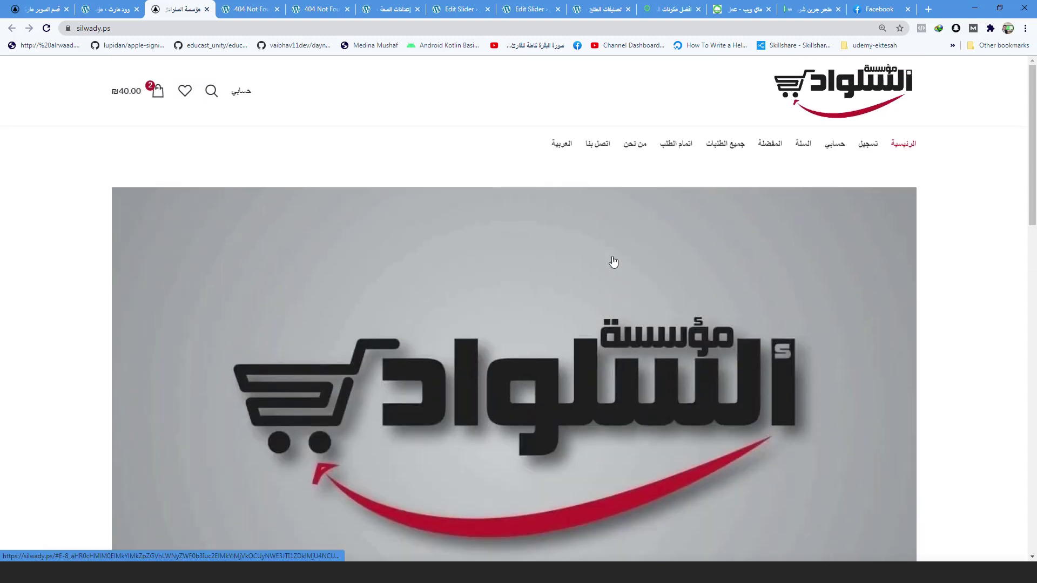